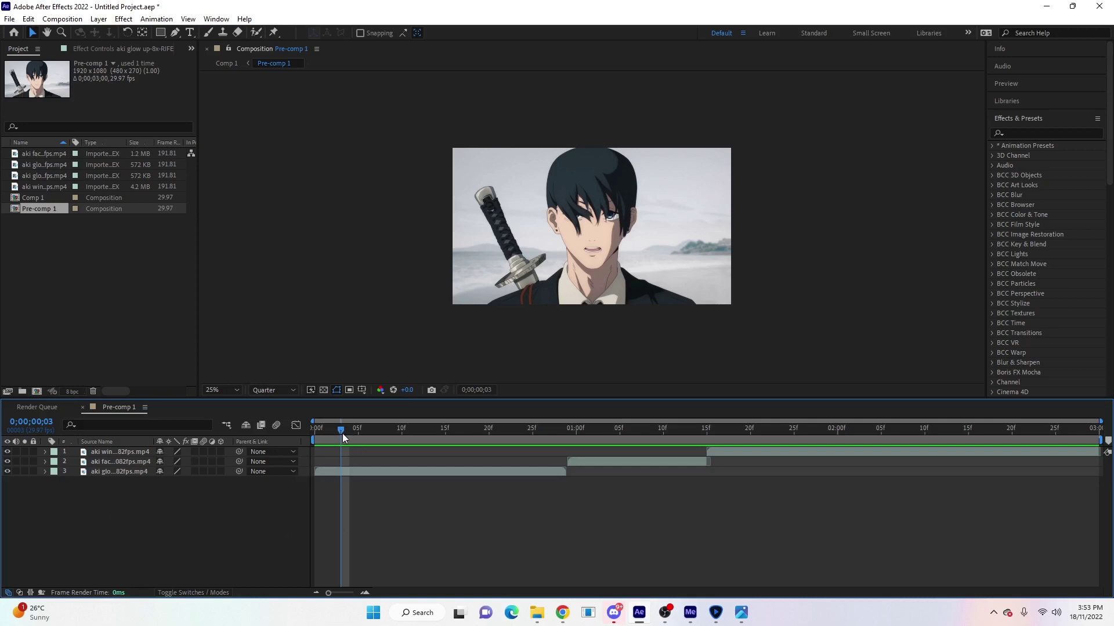
Scrub the preview between frames 3 and 4 and select the bottom clip layer.
drag(342, 433, 350, 432)
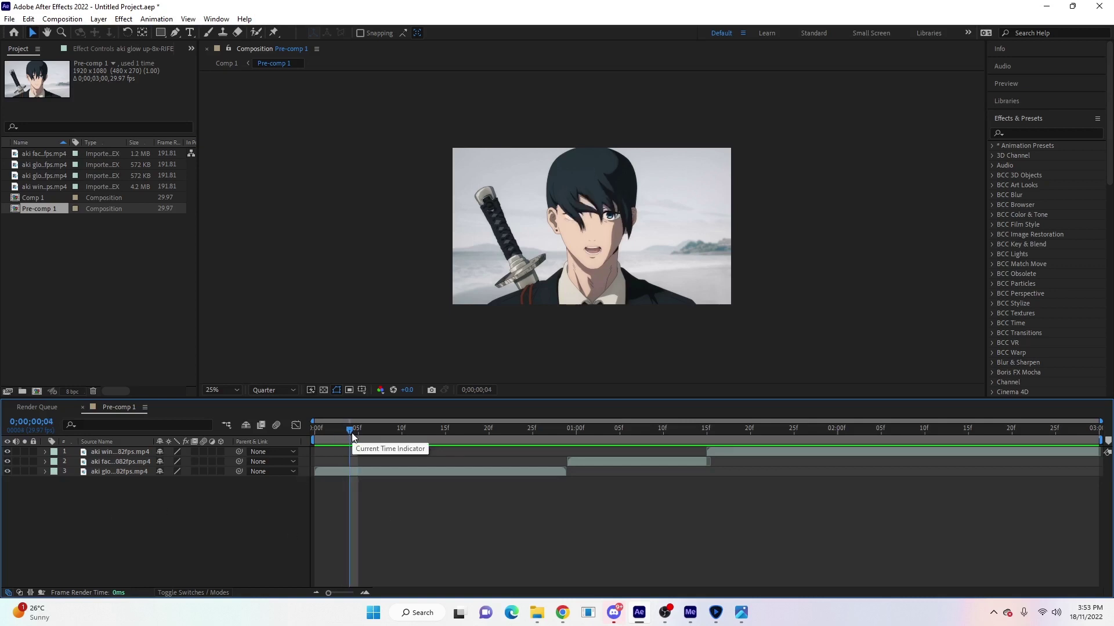
click(356, 475)
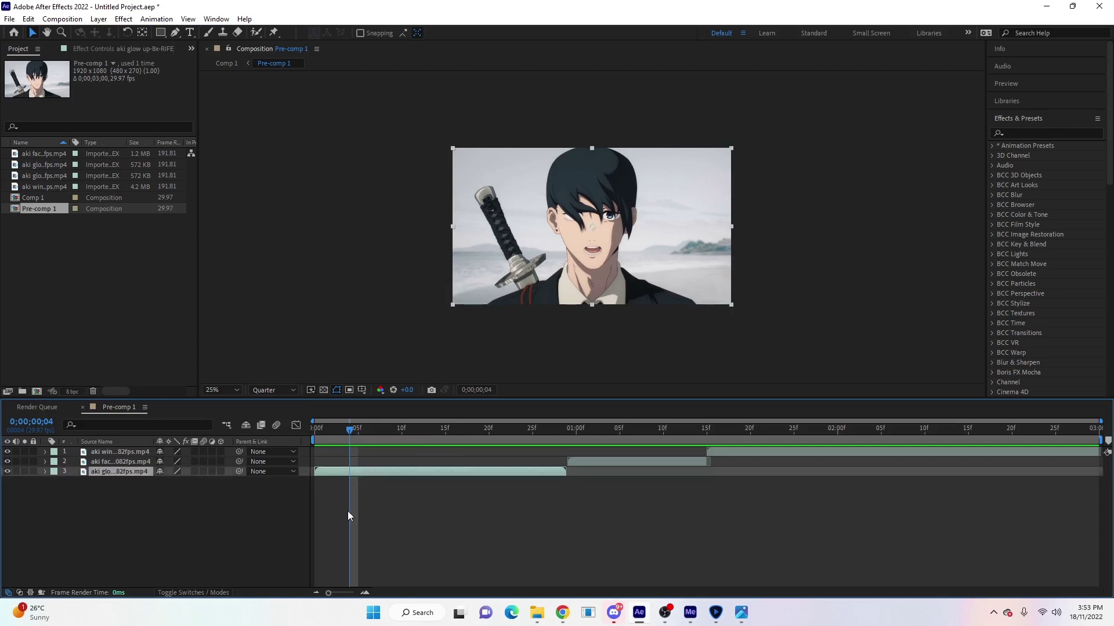
drag(357, 444, 345, 479)
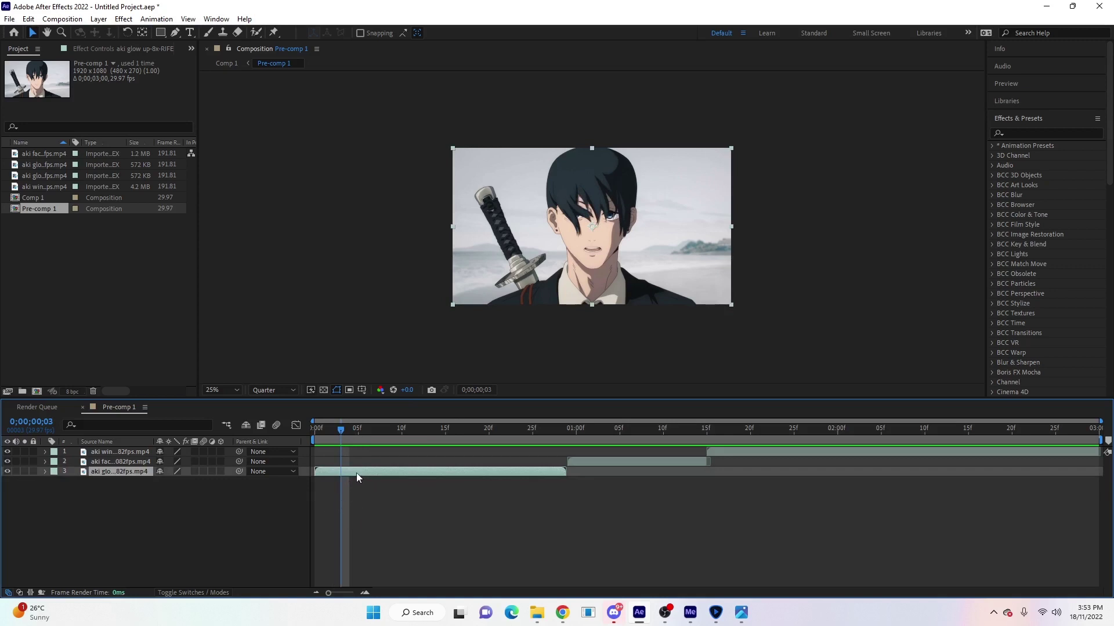
Pre-compose the three clip layers into Pre-comp 2, moving all attributes into it.
click(717, 454)
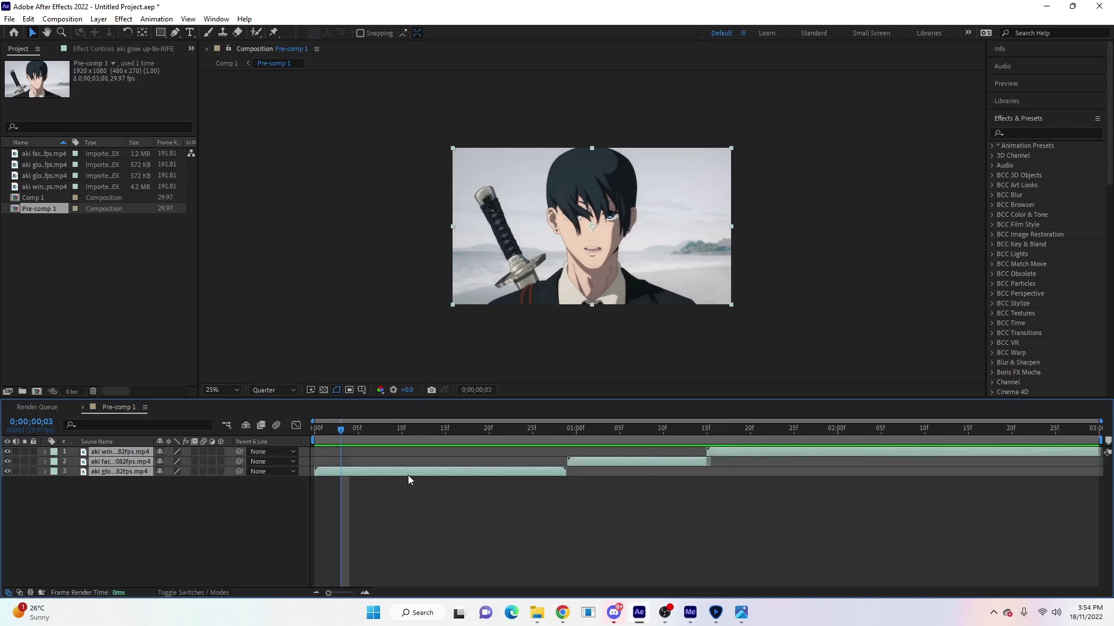
key(ctrl+shift+c)
click(458, 318)
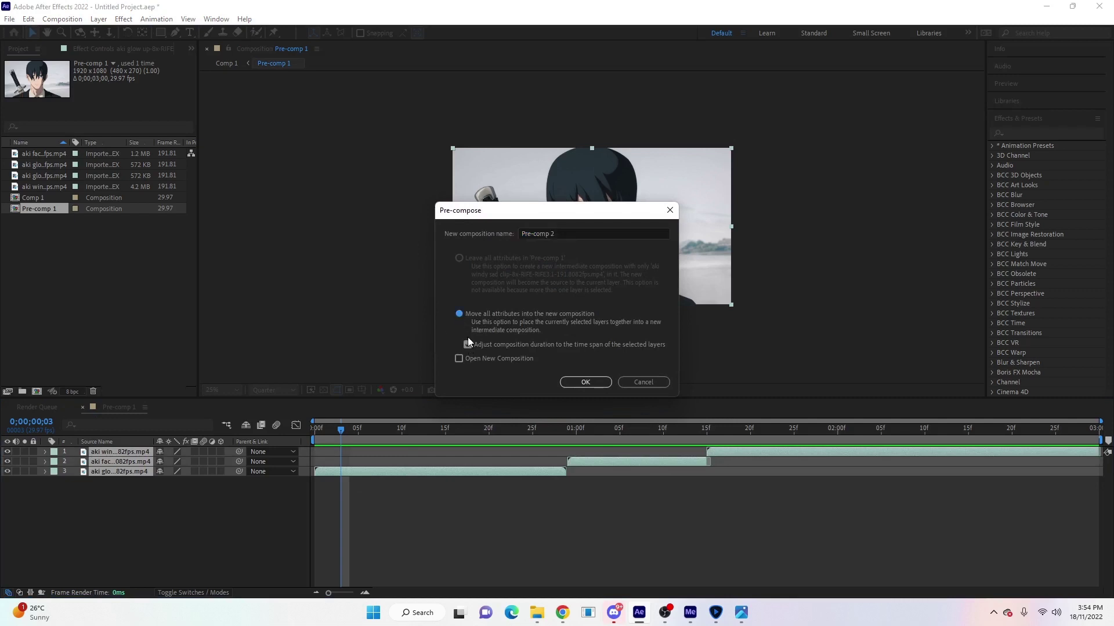
click(584, 382)
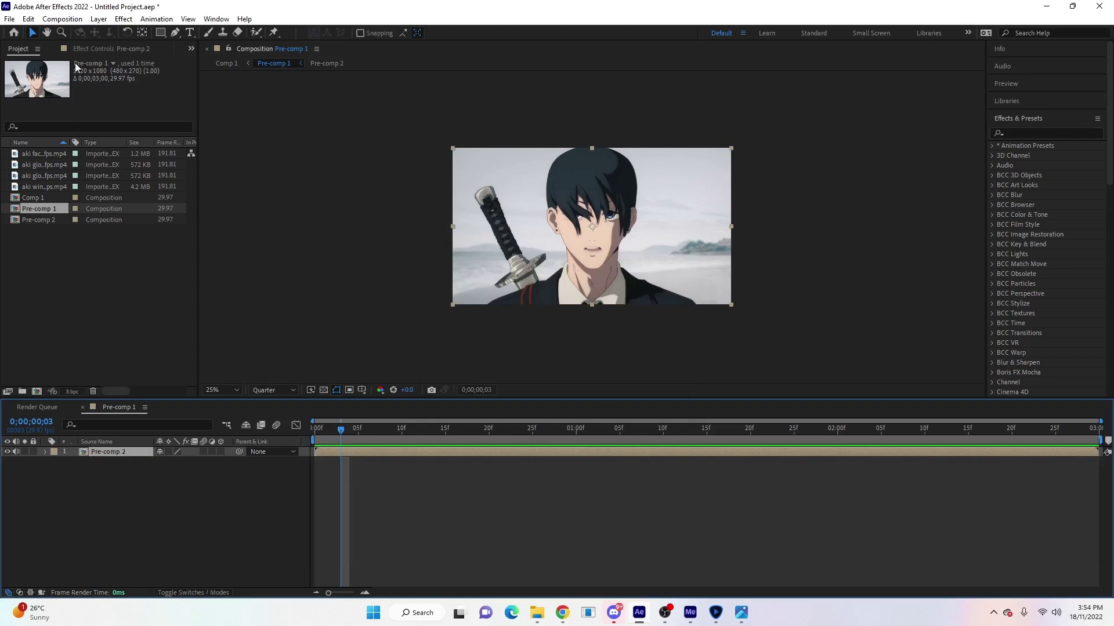
Add Pre-comp 1 to the render queue and confirm Best Settings.
click(62, 19)
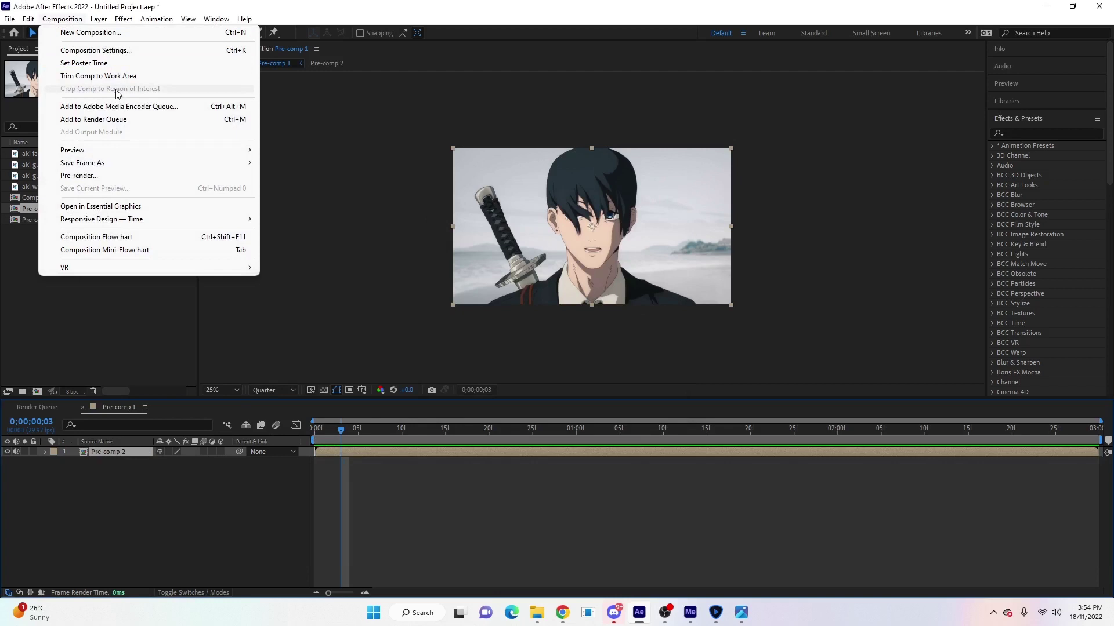
click(110, 119)
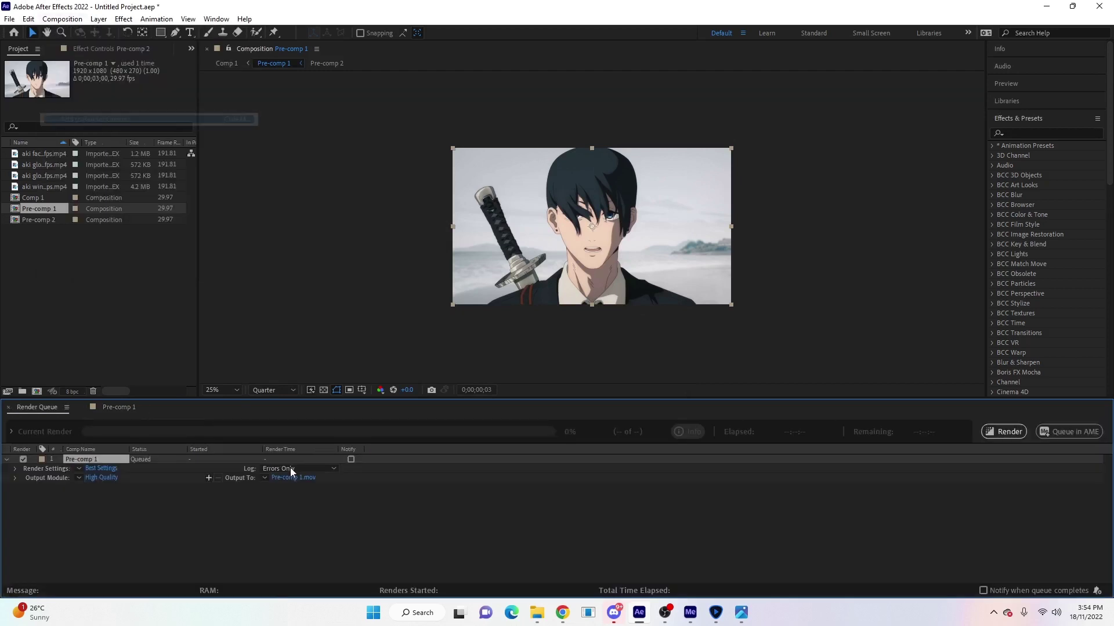
click(103, 469)
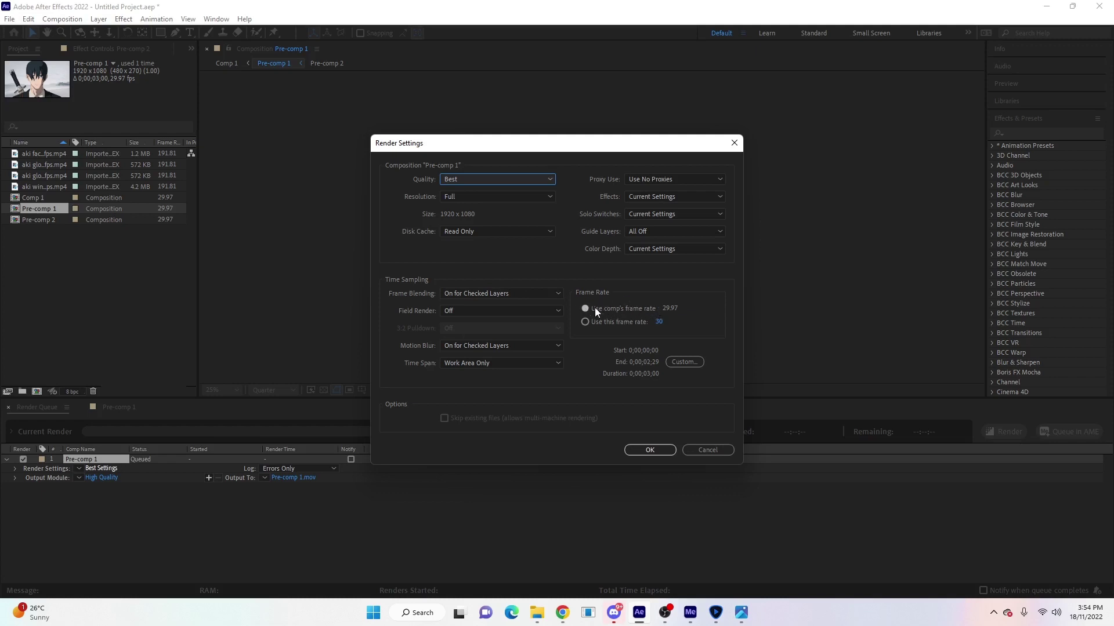
click(649, 450)
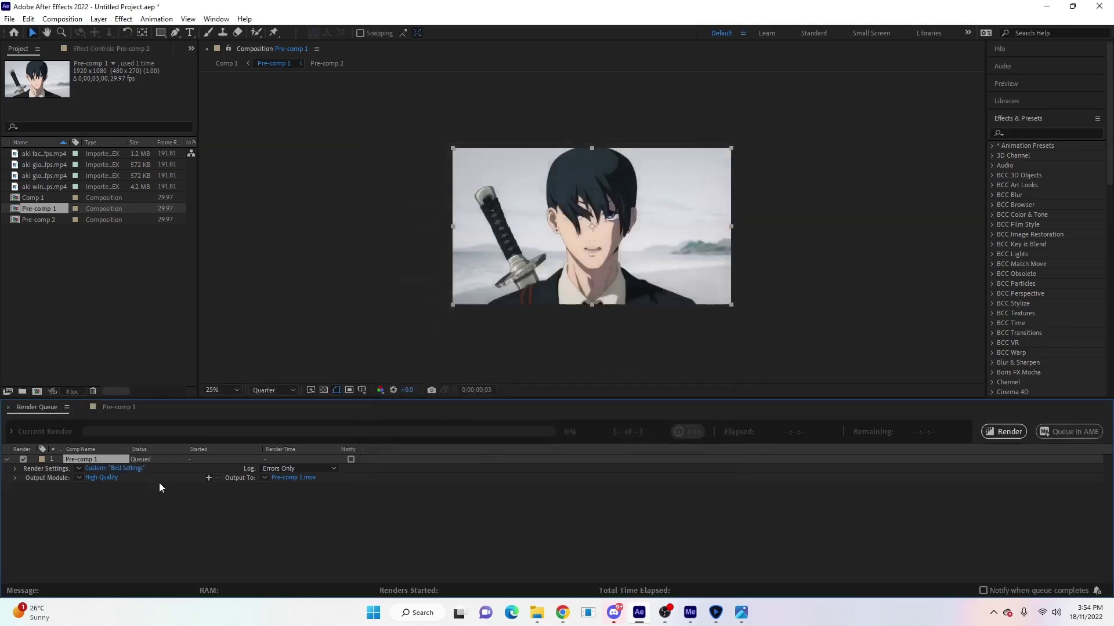
Set the output module format to AVI.
click(105, 480)
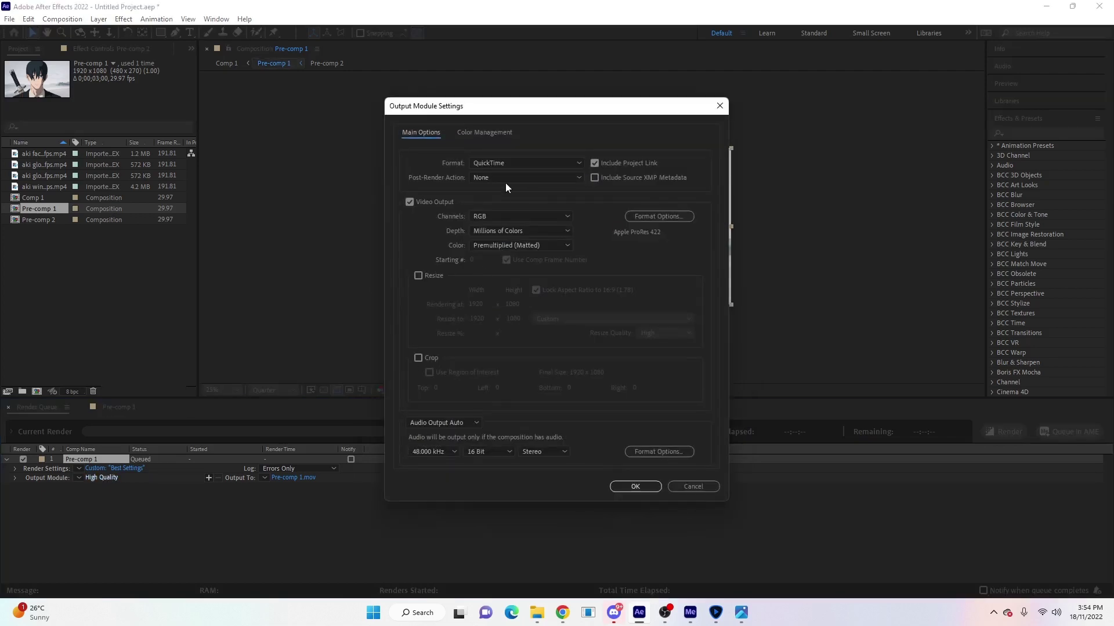
click(506, 162)
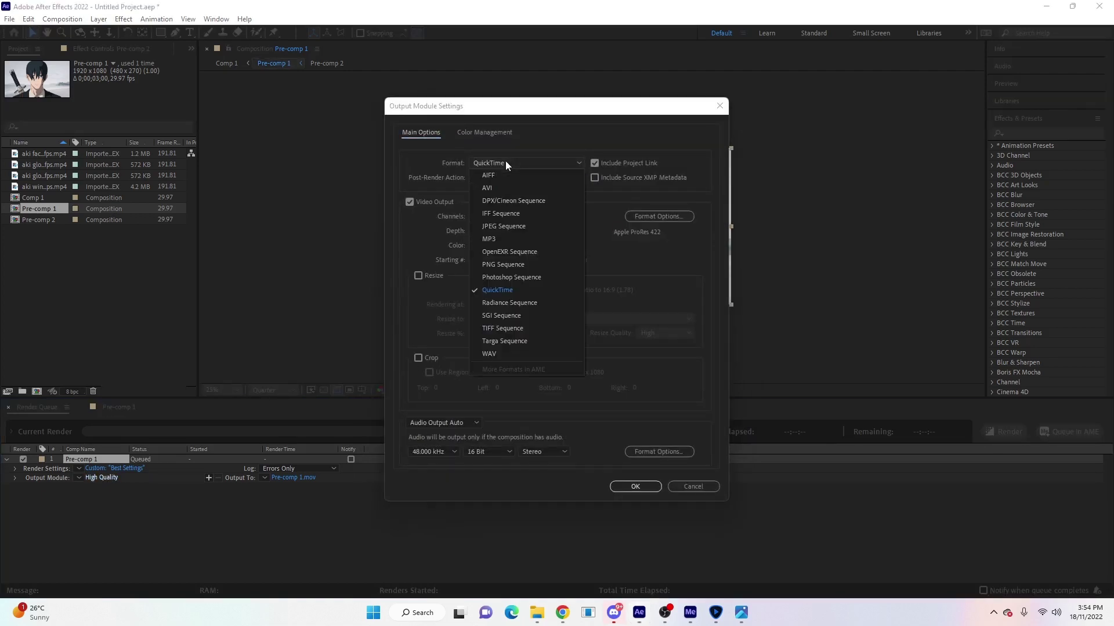
click(491, 189)
click(622, 486)
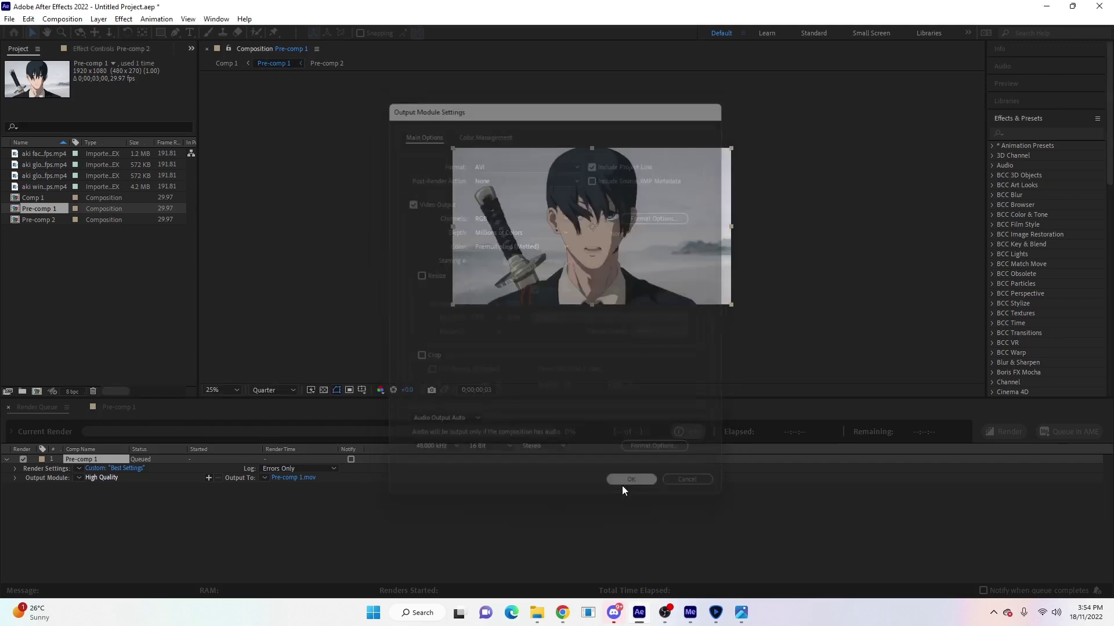
Name the output 'hd quality.avi' and start the render.
click(283, 479)
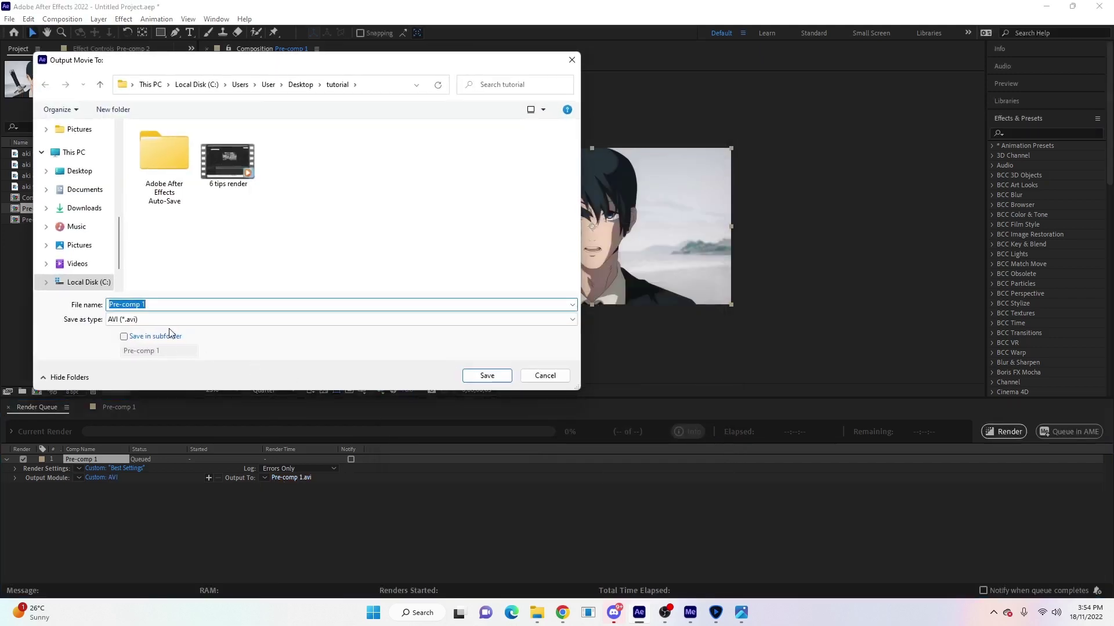
text(hd quality)
key(Return)
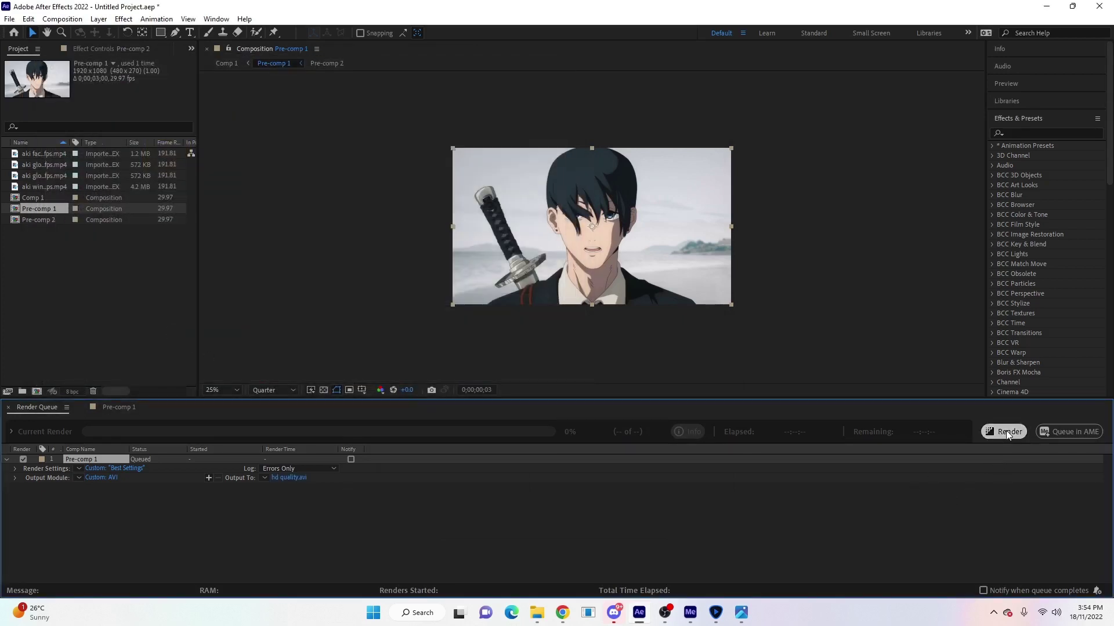
click(1006, 431)
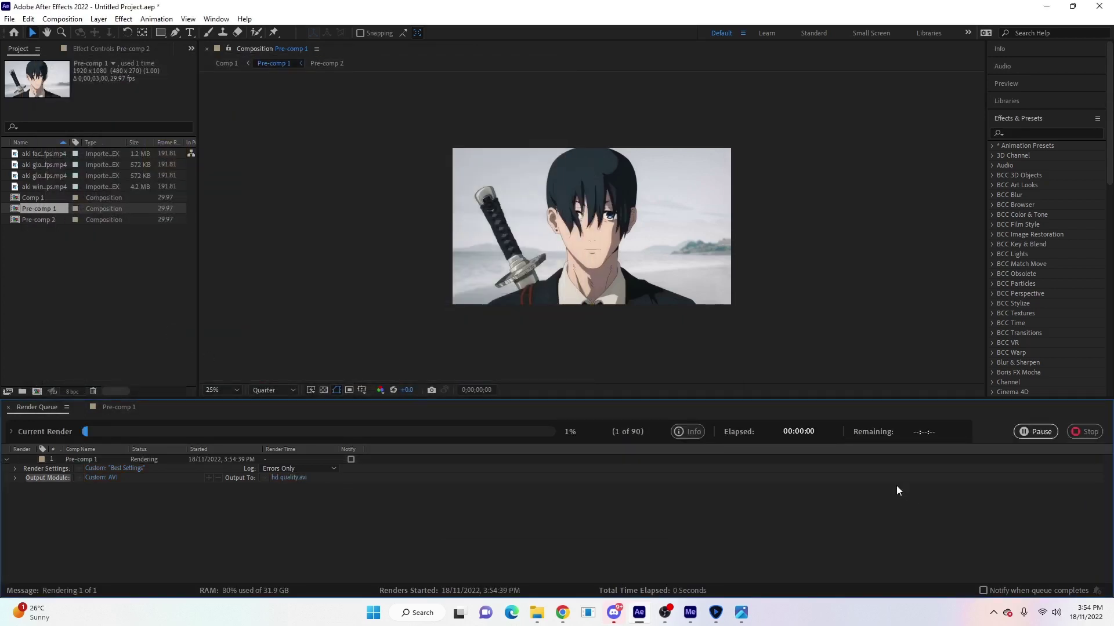
In Media Encoder 2023, queue hd quality.avi as an H.264 job and open its export settings.
click(690, 612)
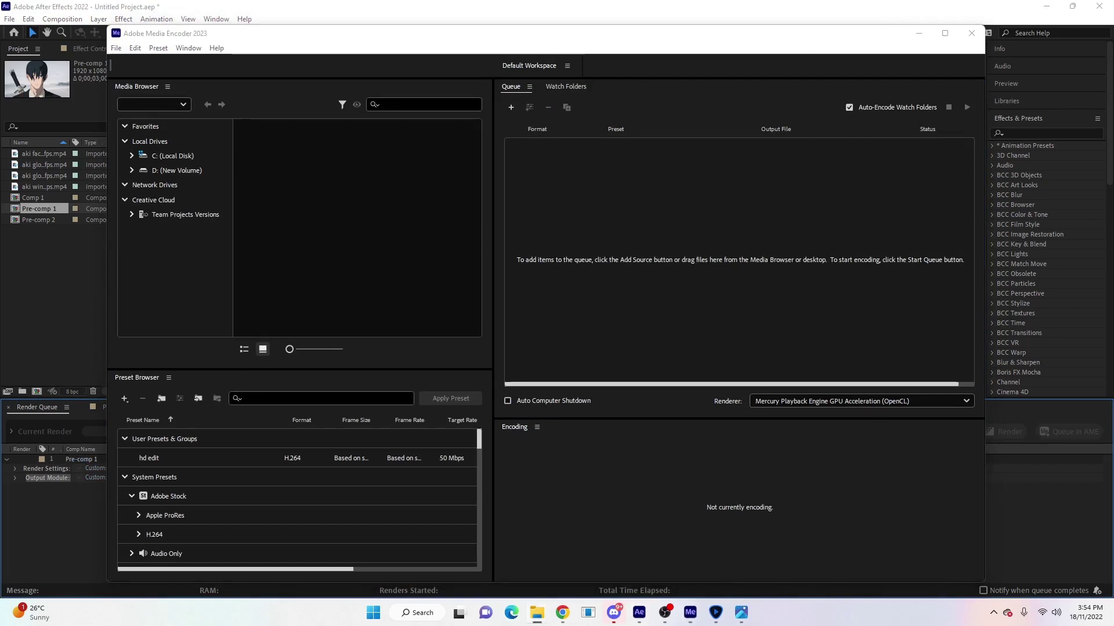
drag(39, 209, 626, 233)
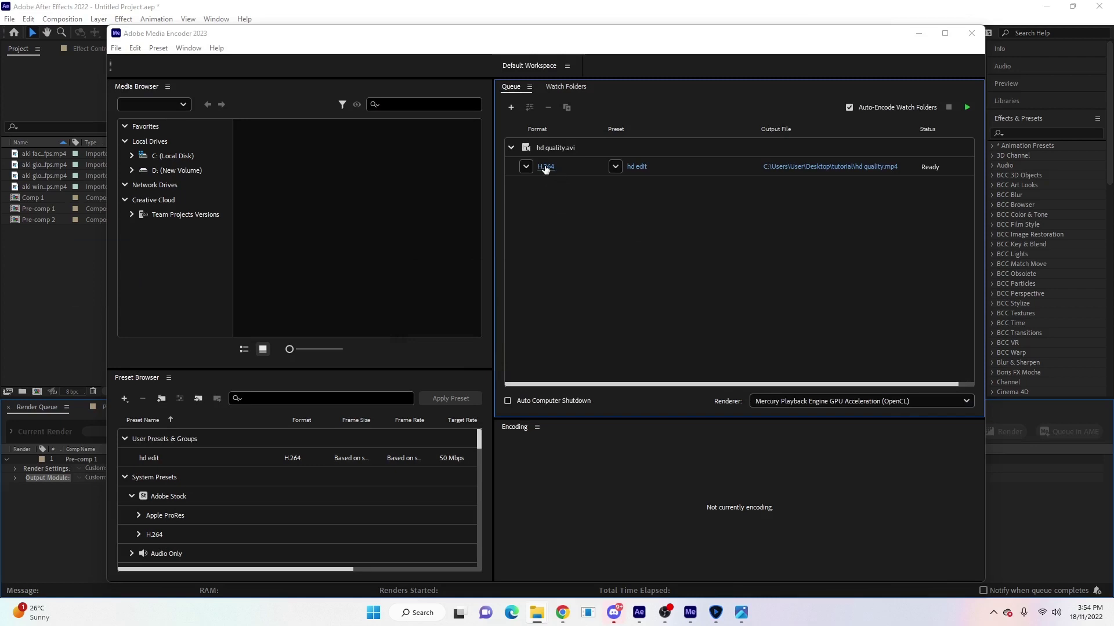
click(546, 168)
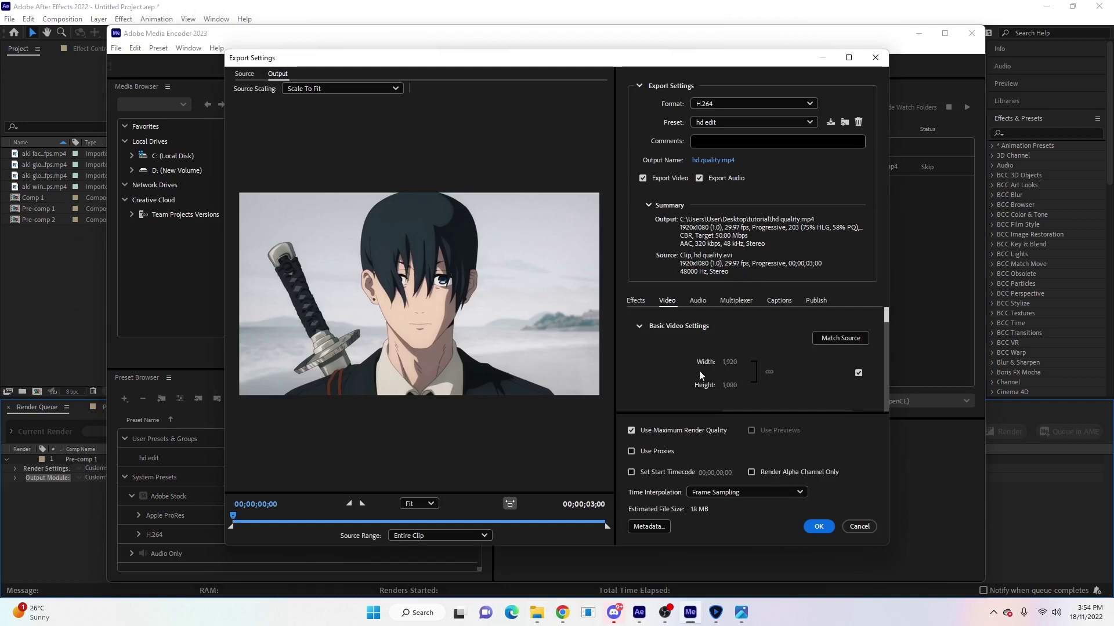
Set bitrate encoding to CBR with a 50 Mbps target.
scroll(699, 370, down, 1)
scroll(703, 361, down, 3)
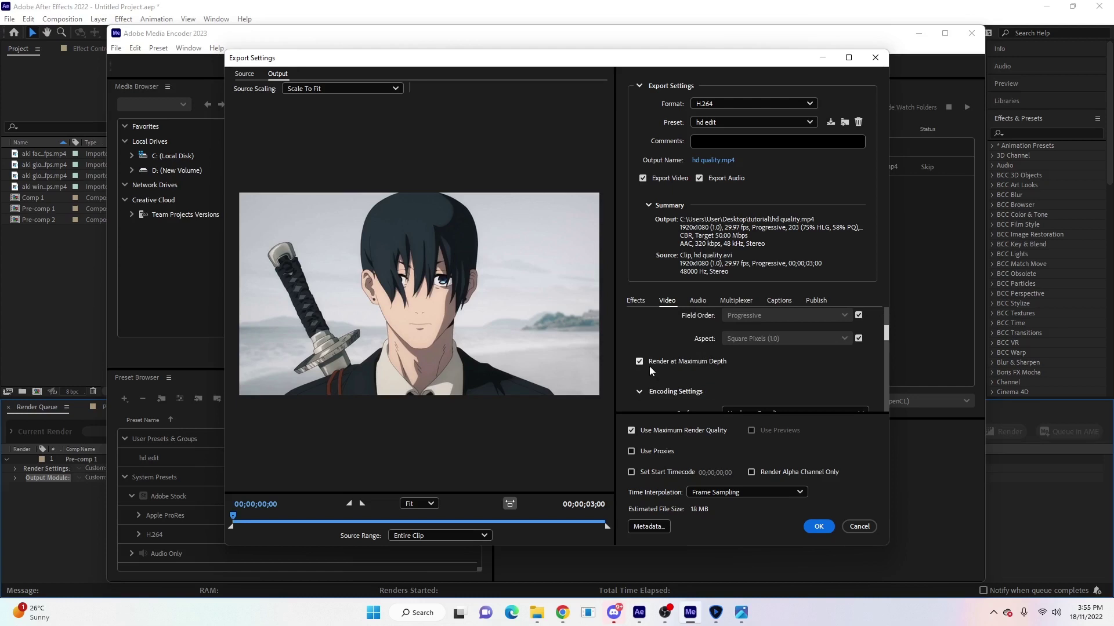
scroll(662, 374, down, 5)
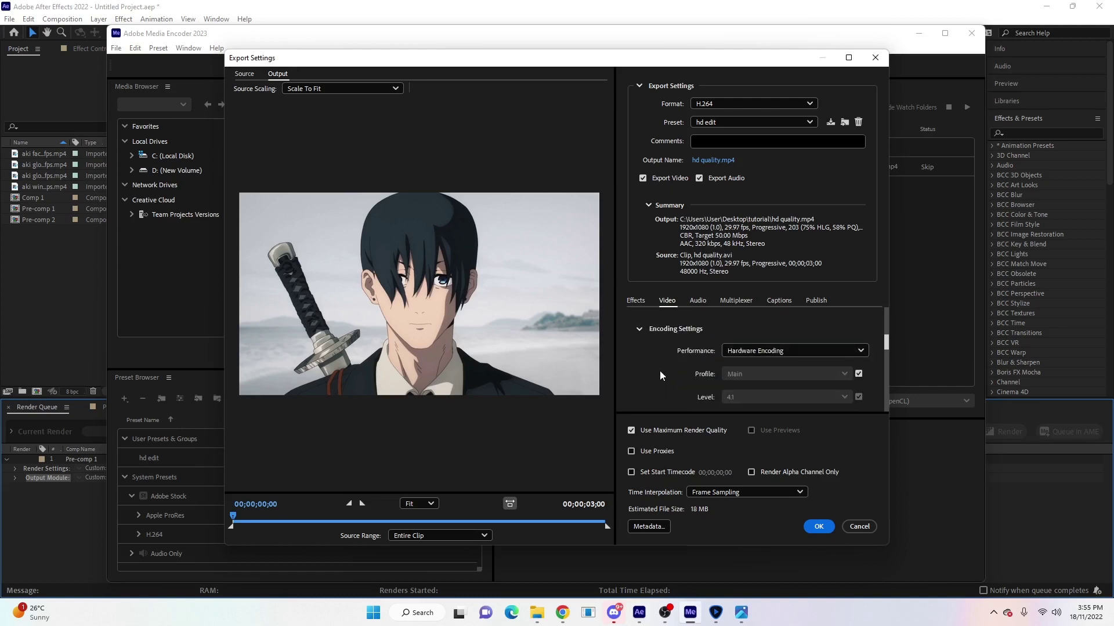
scroll(673, 370, down, 2)
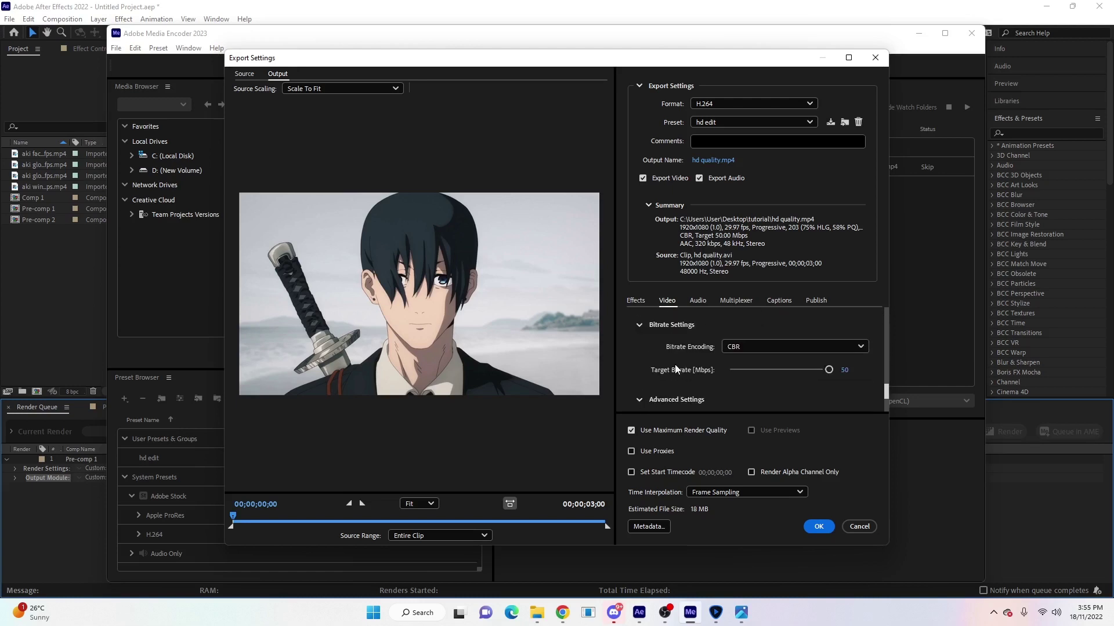
click(760, 347)
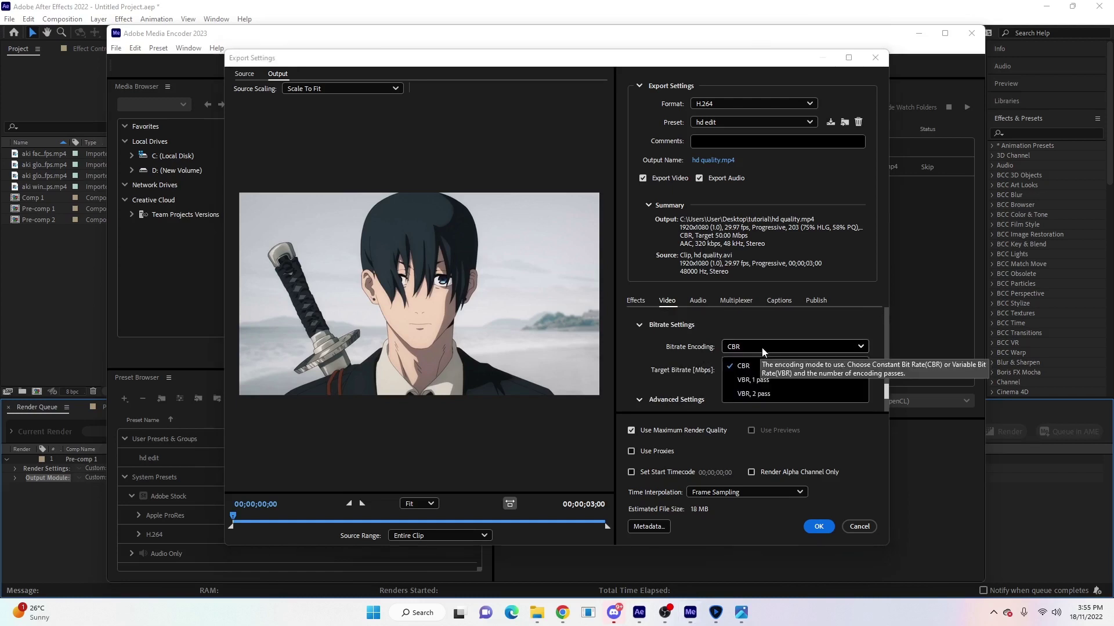
click(760, 376)
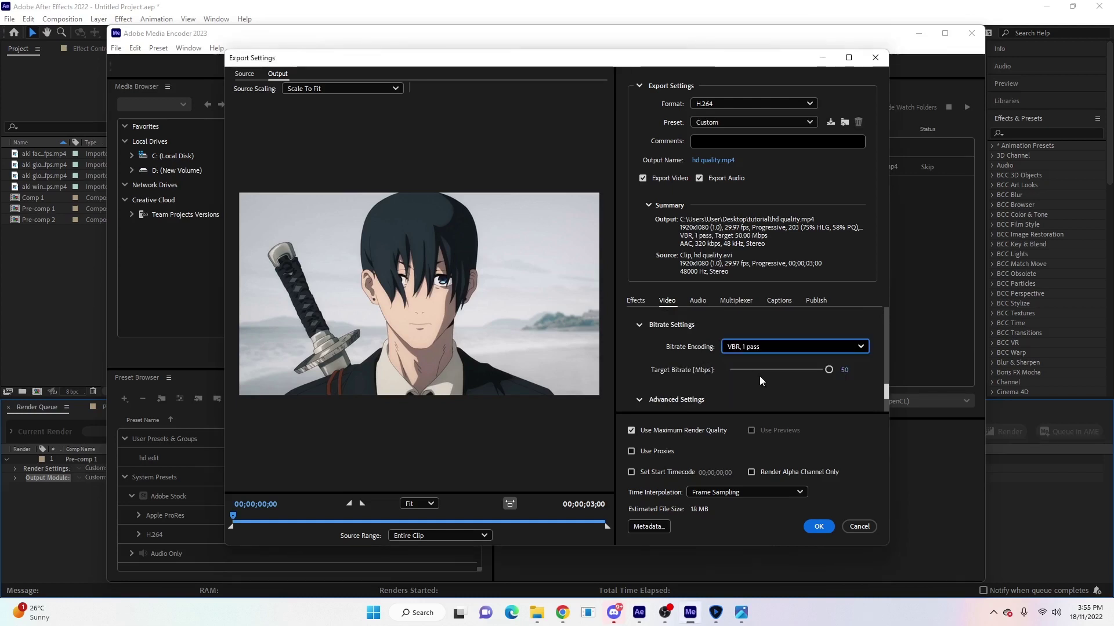
click(770, 346)
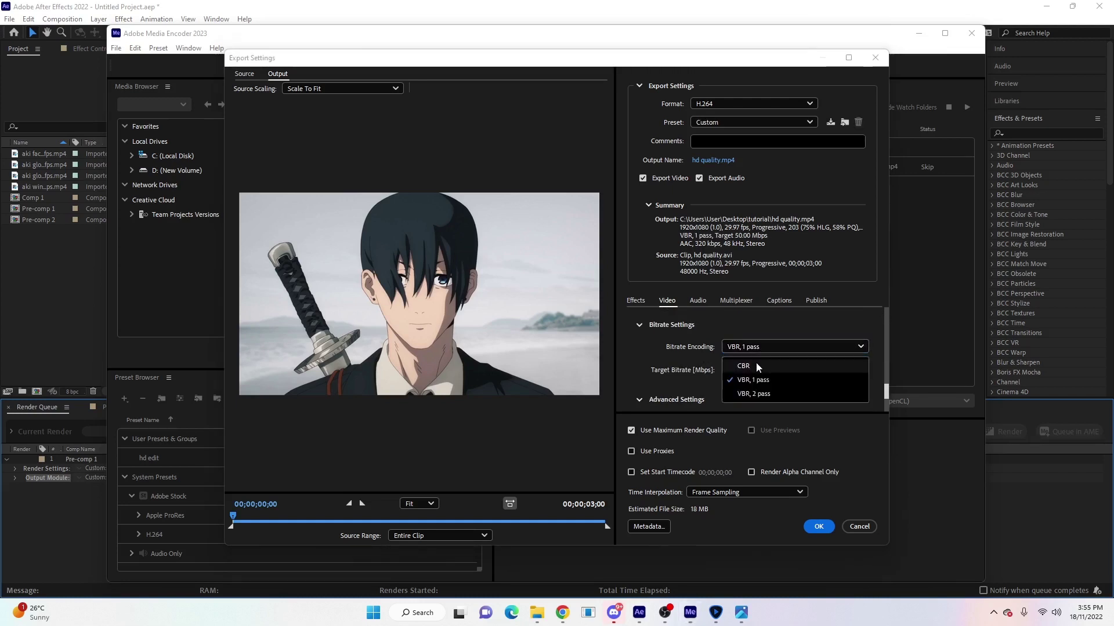
click(753, 363)
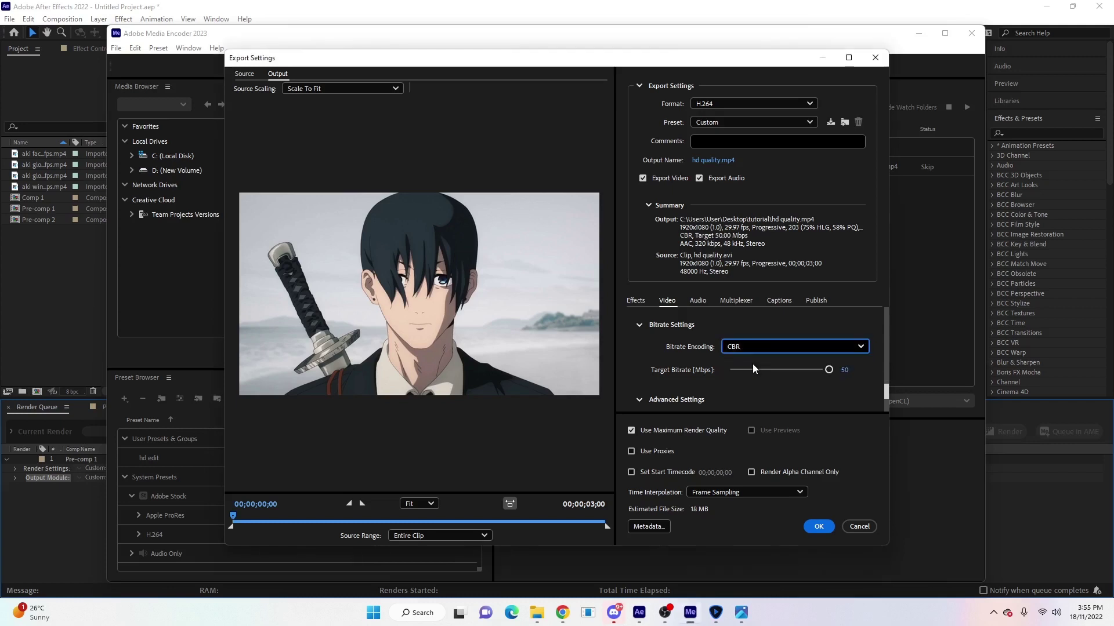
click(828, 370)
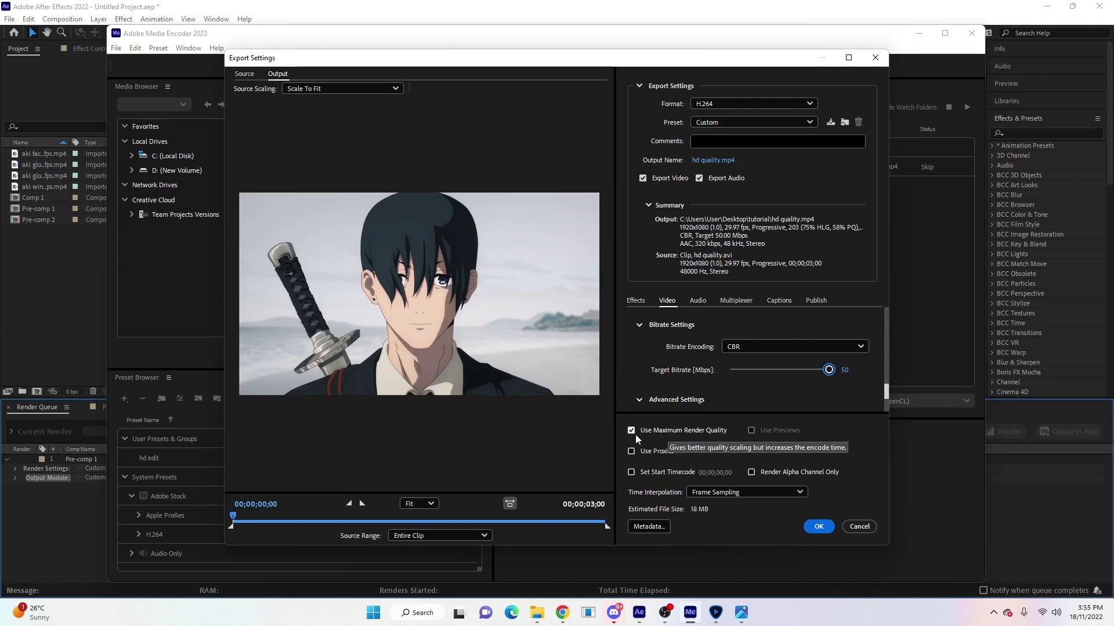
Match the frame size to the 1920×1080 source and confirm the export settings.
scroll(733, 364, up, 10)
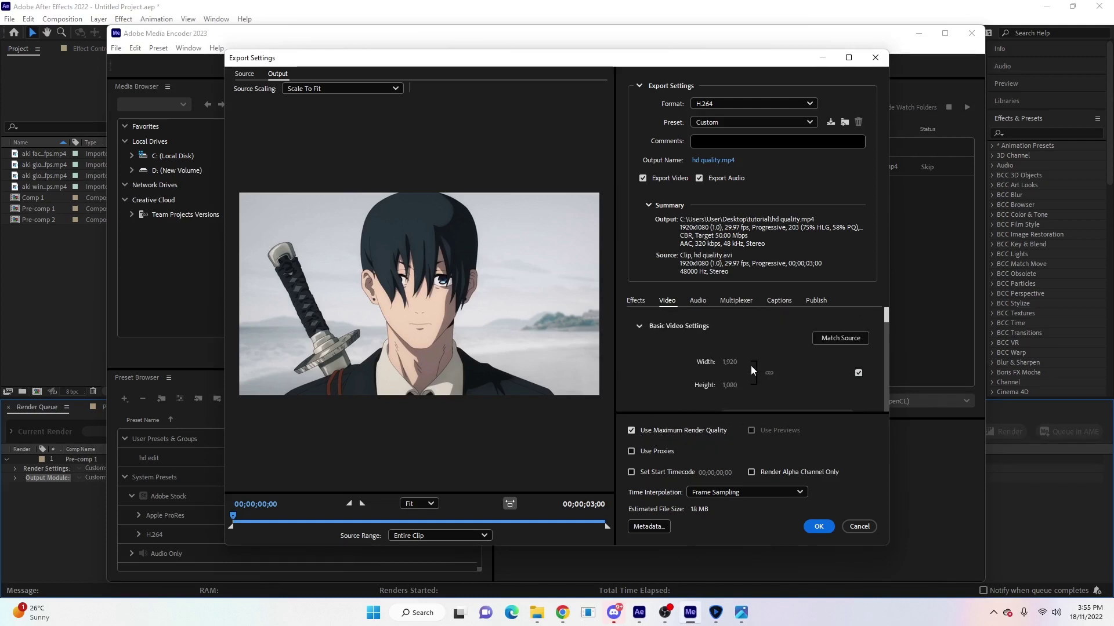
click(826, 340)
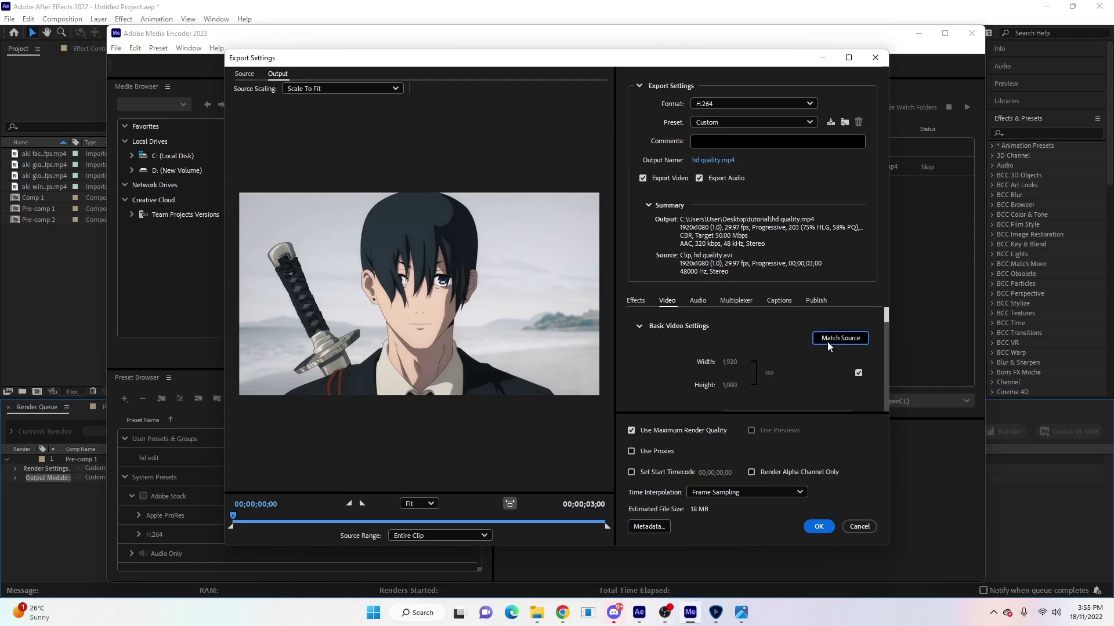
click(818, 527)
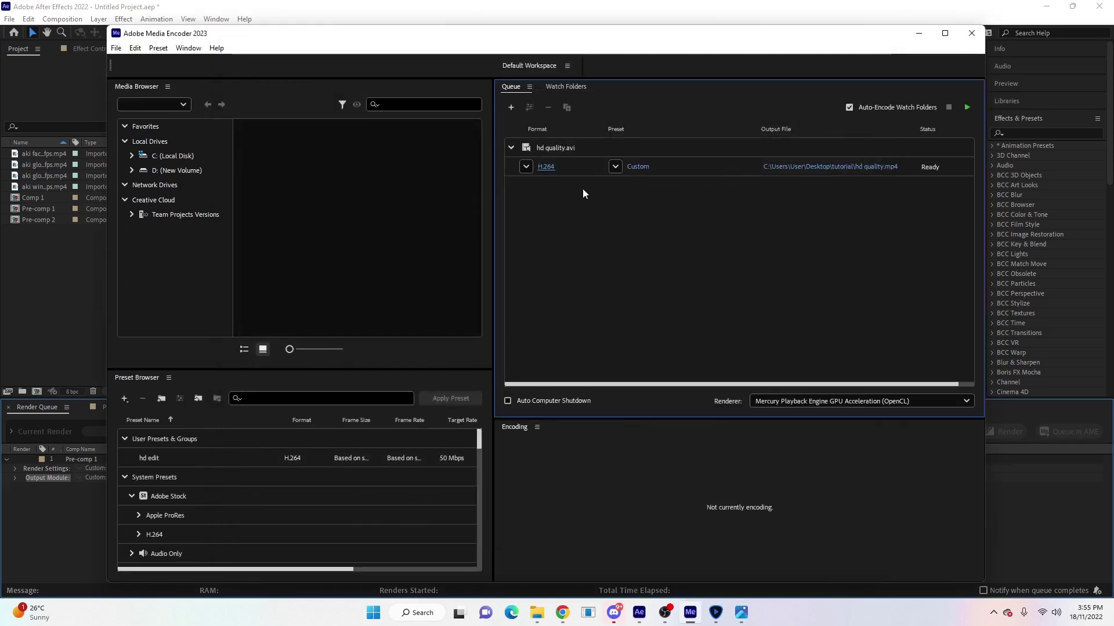
Reopen and re-confirm the H.264 export settings for hd quality.avi.
click(545, 167)
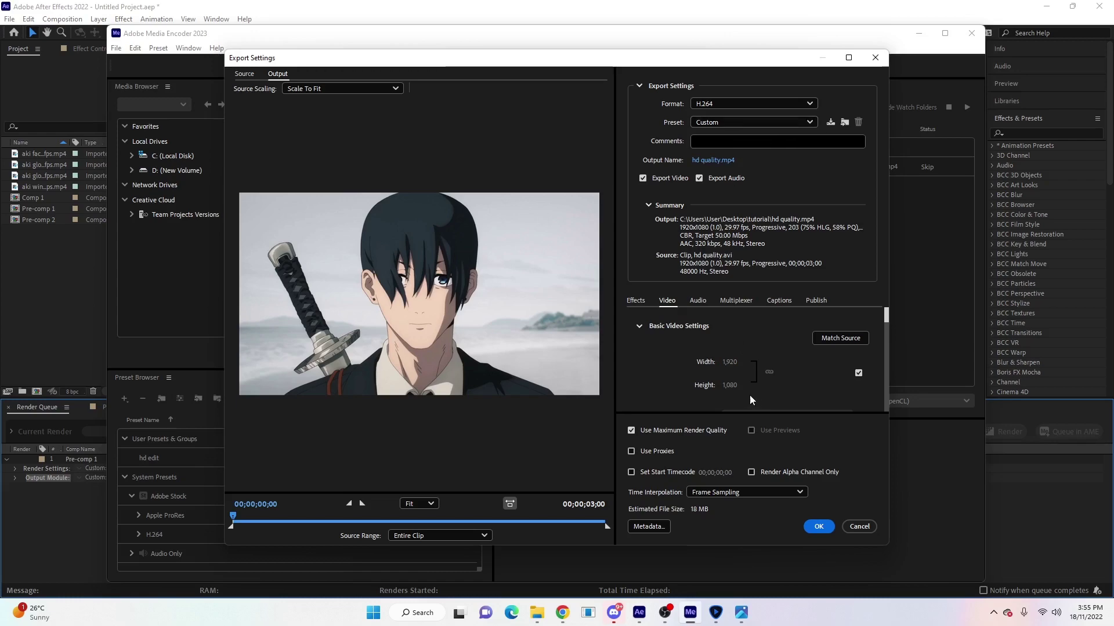
scroll(702, 365, down, 5)
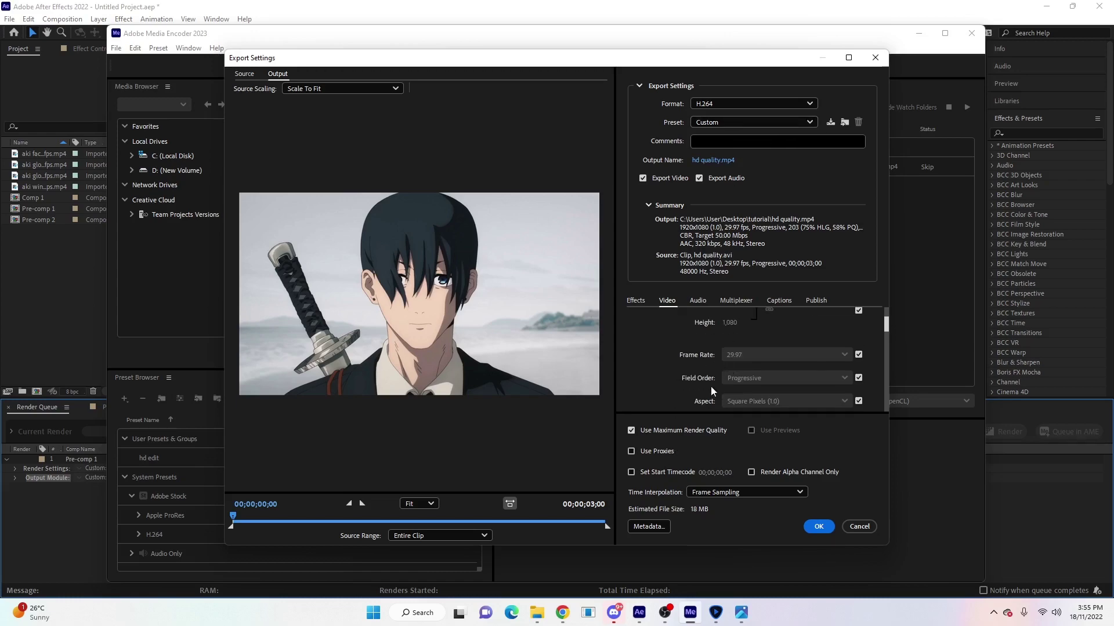
scroll(712, 363, up, 3)
click(817, 527)
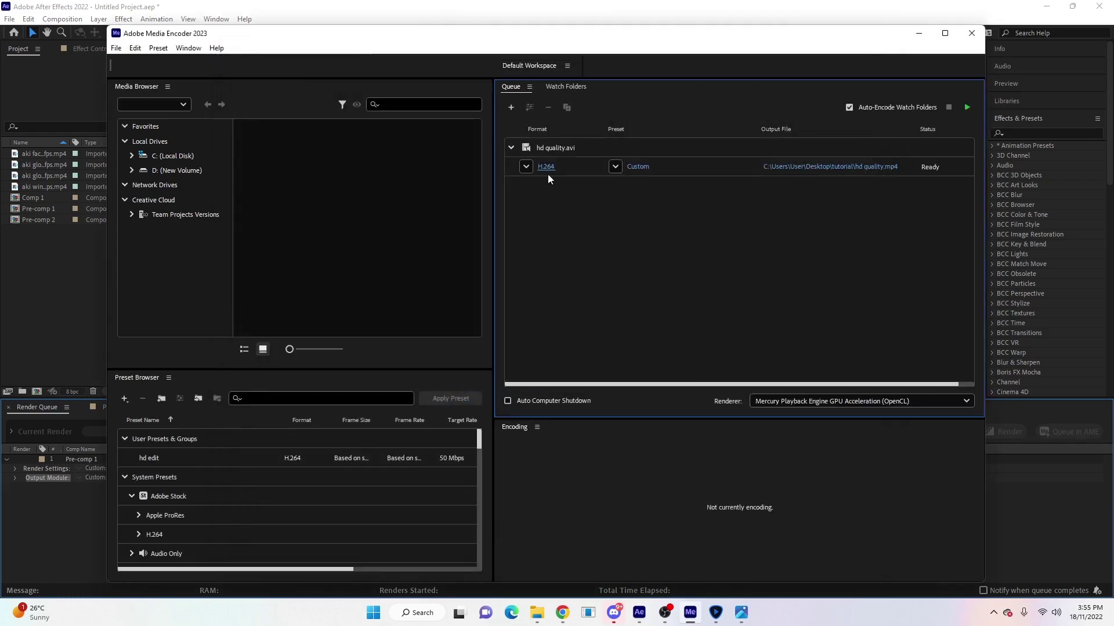
Encode the queued job to hd quality.mp4, then switch to Topaz Video Enhance AI.
click(578, 166)
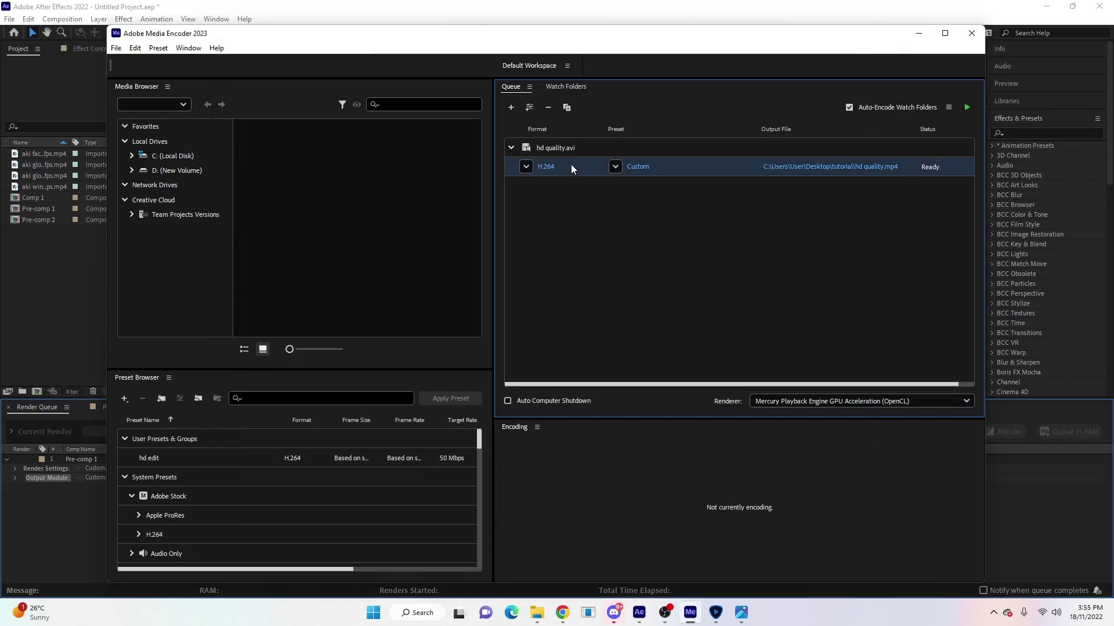
click(967, 108)
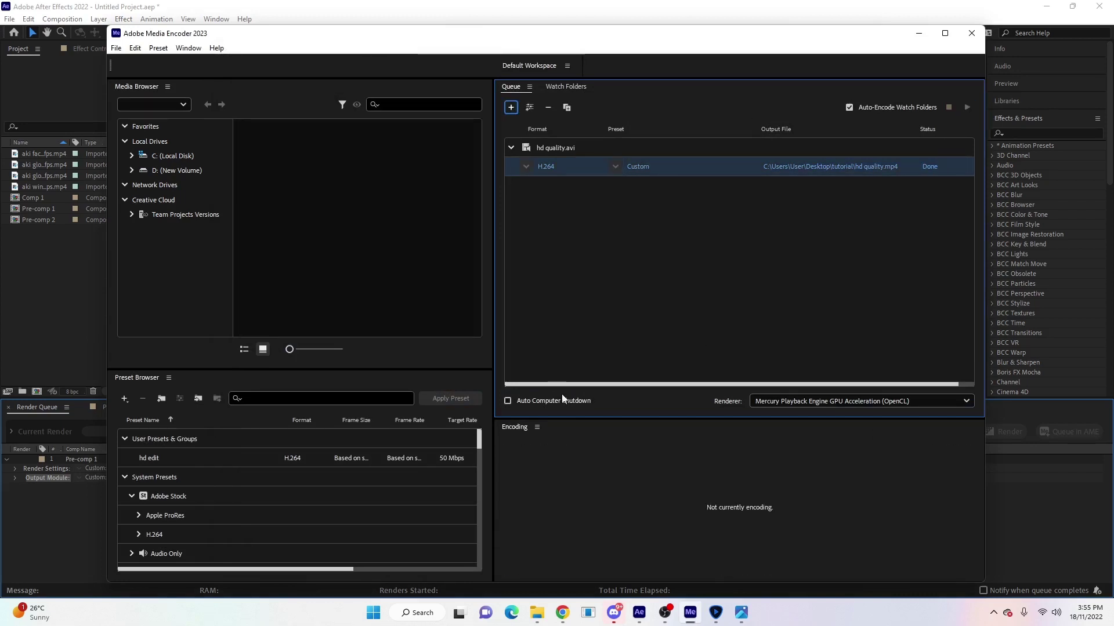
click(716, 612)
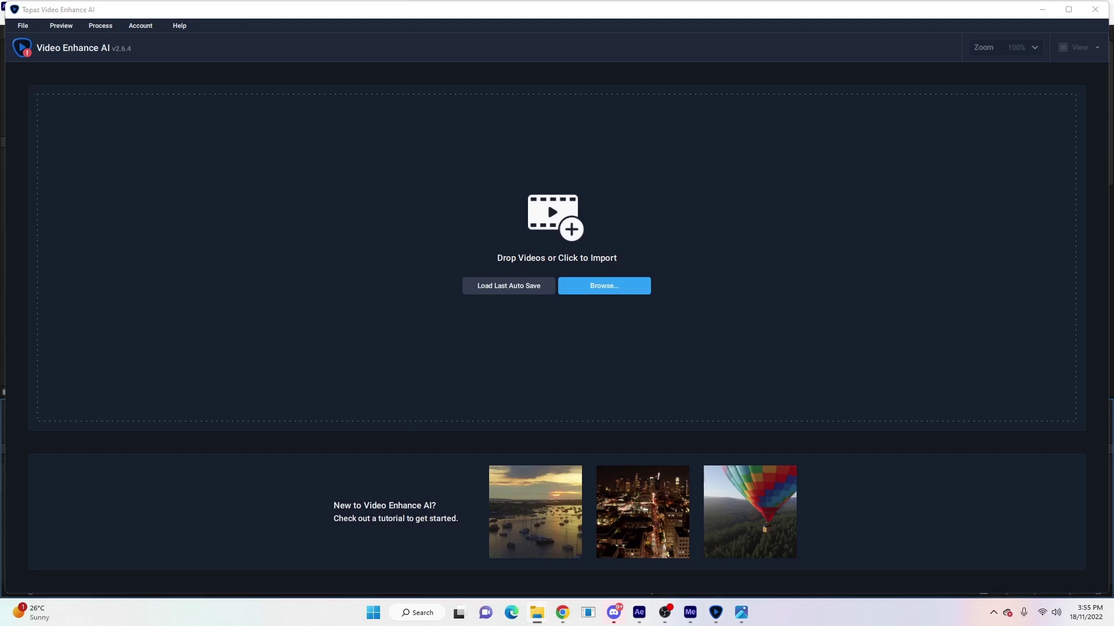
Import hd quality.mp4 and keep Proteus - Fine Tune with its Revert Compression and Recover Details values.
drag(0, 288, 299, 283)
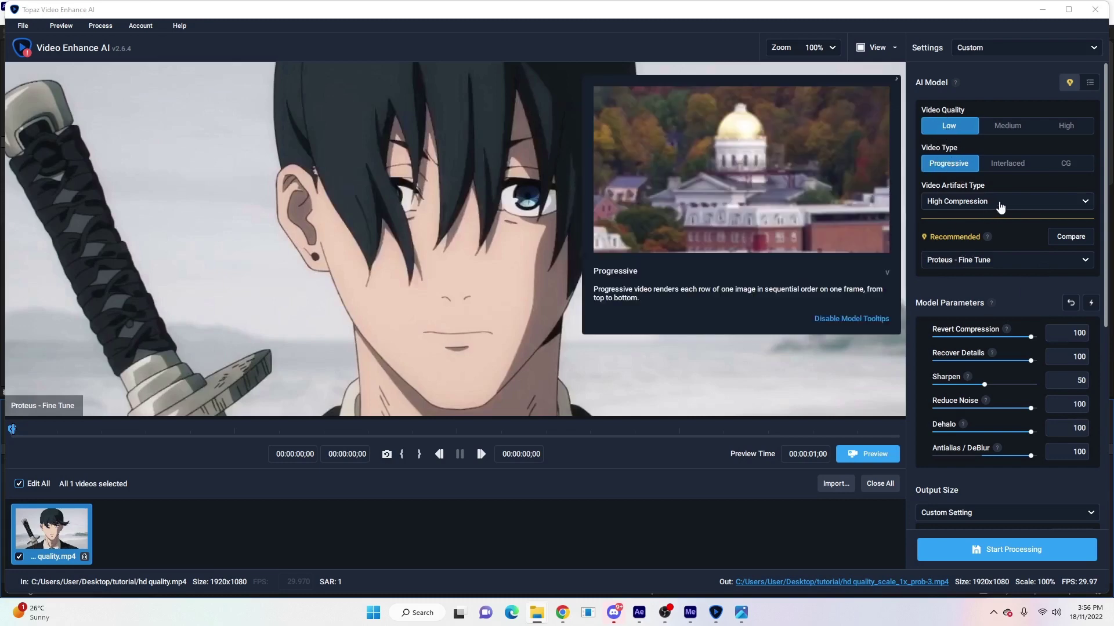
click(978, 262)
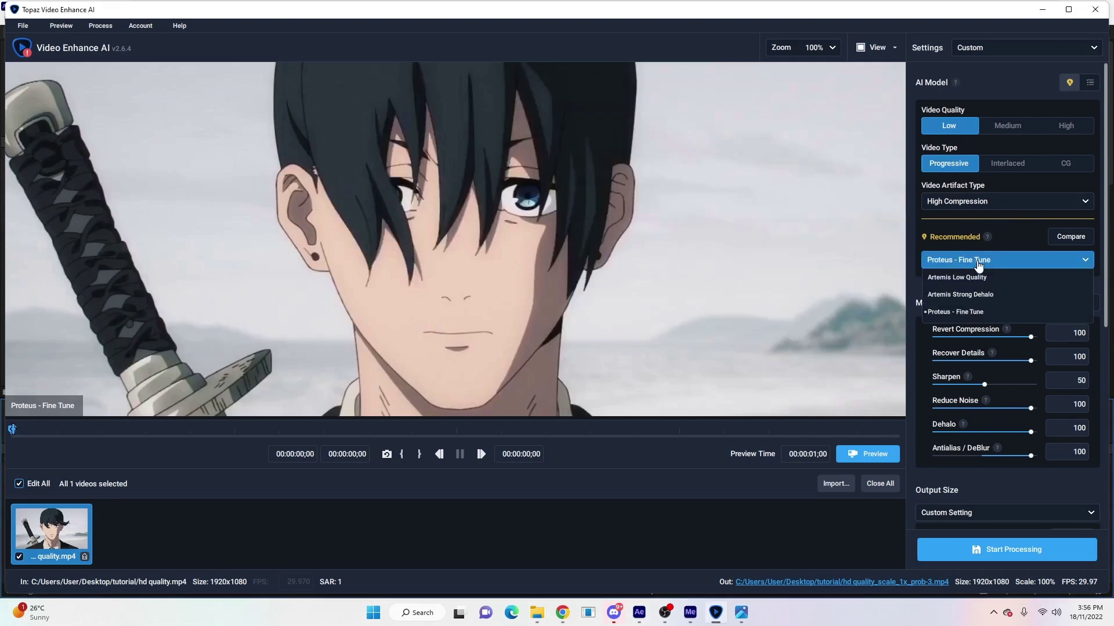
click(998, 266)
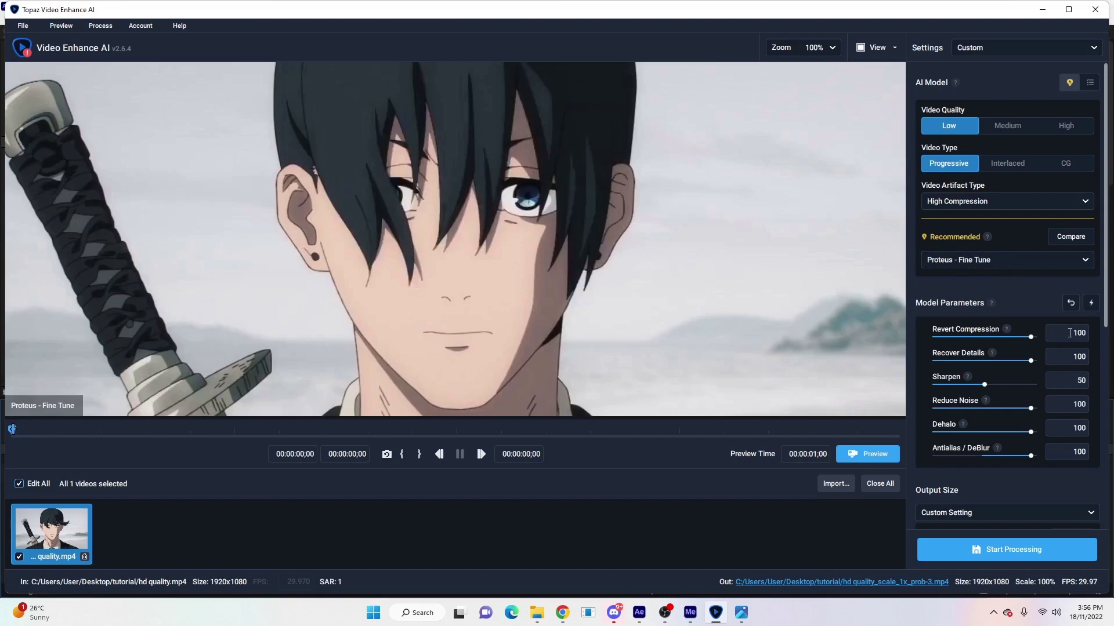
click(1070, 333)
click(1069, 358)
Review the output settings and start processing the video to an H.264 MP4.
scroll(1021, 461, down, 3)
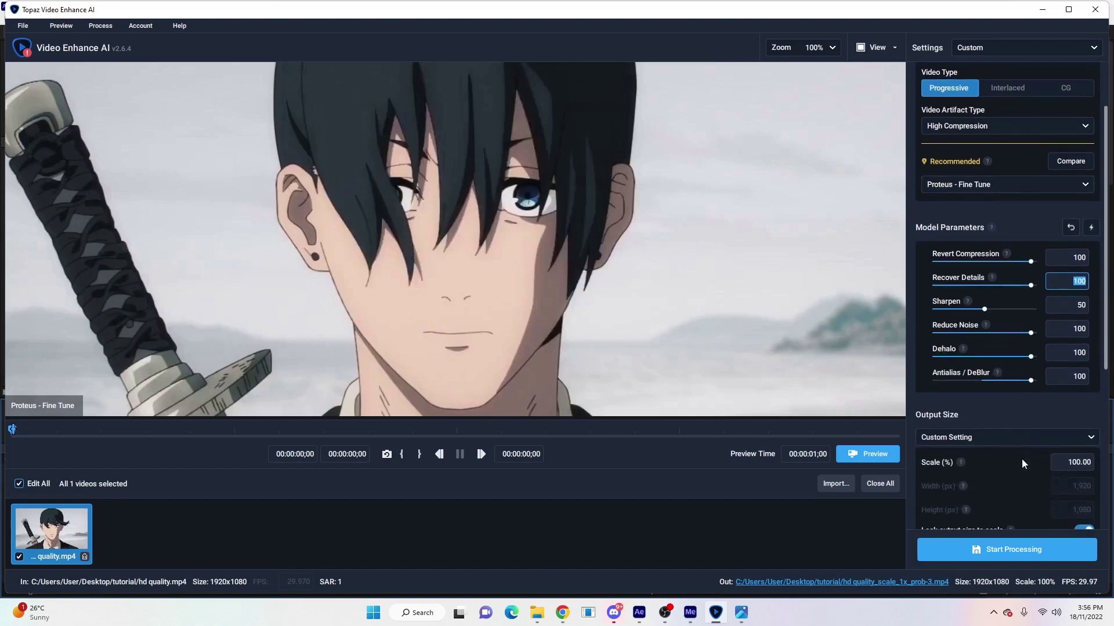
scroll(1023, 451, down, 4)
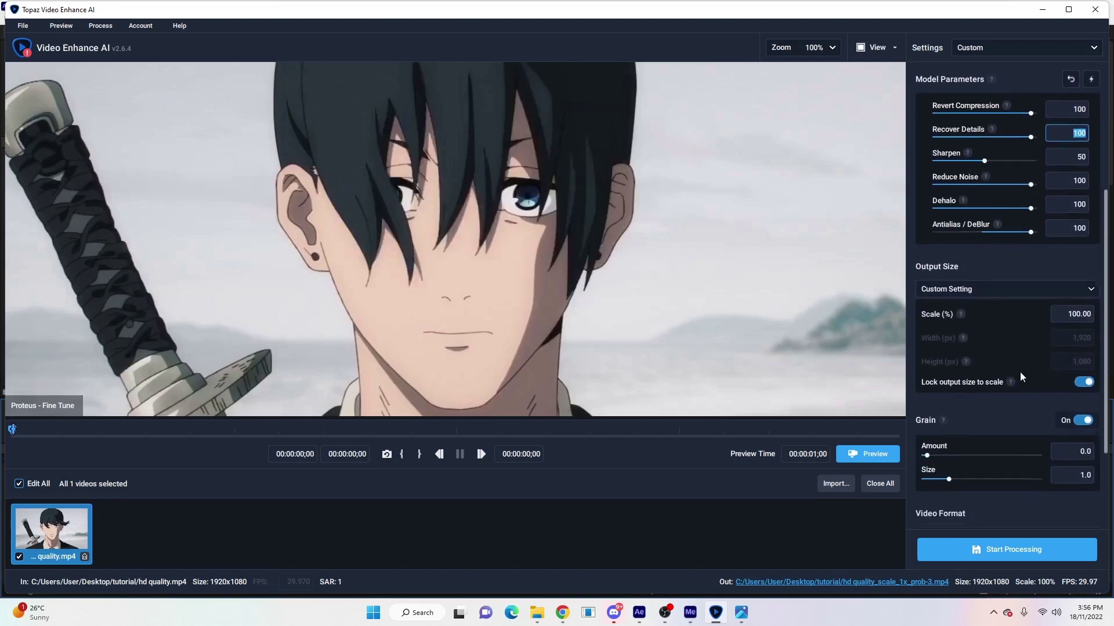
scroll(1012, 380, up, 1)
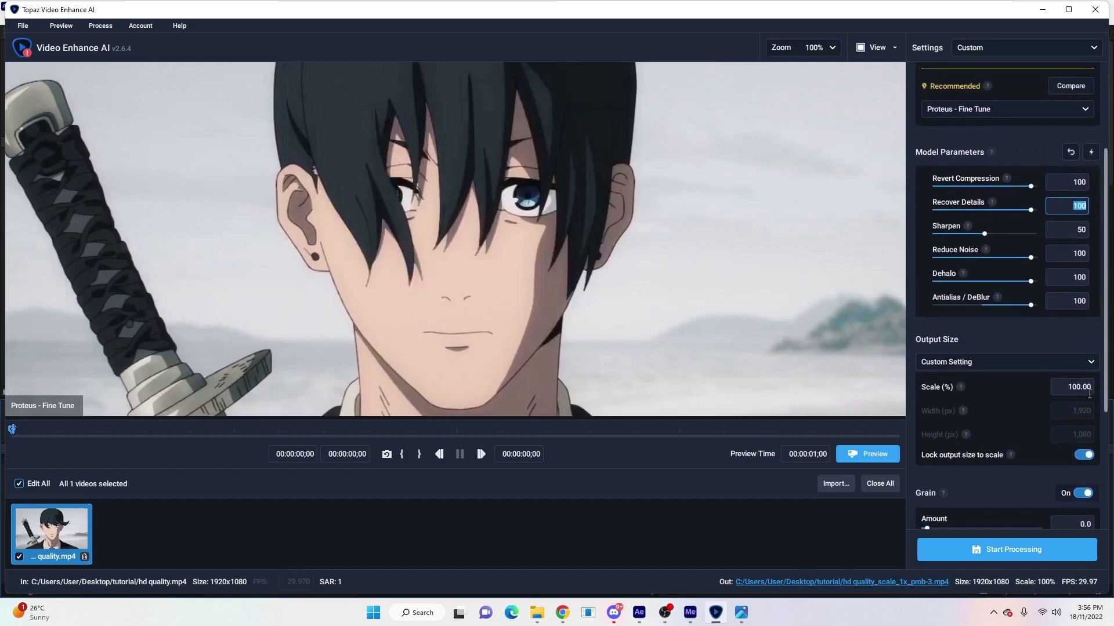
scroll(1066, 403, down, 8)
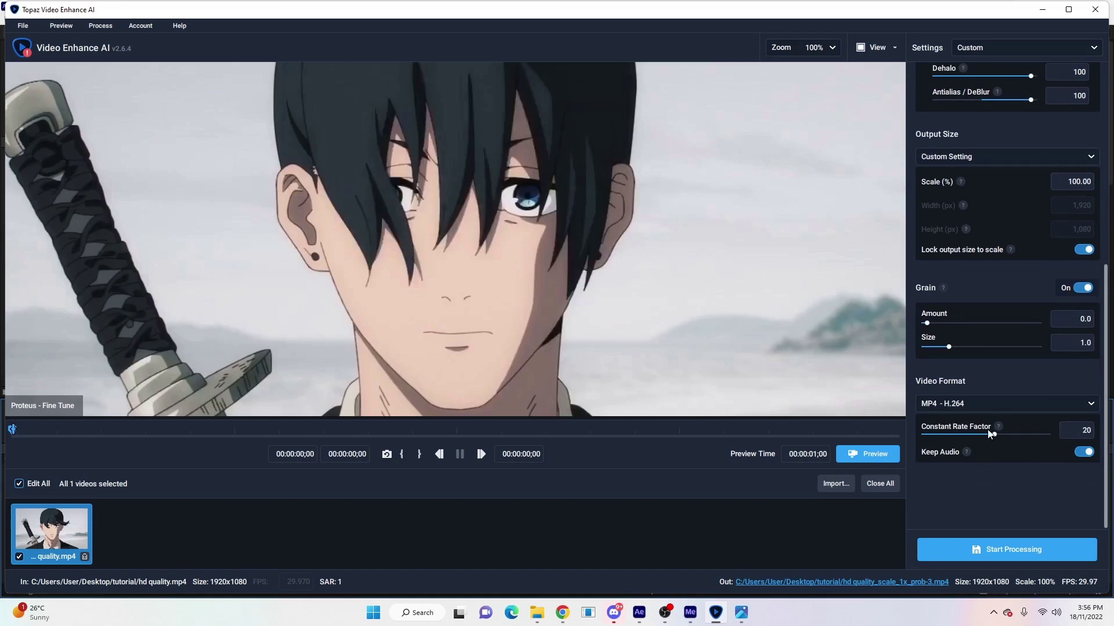
click(1006, 550)
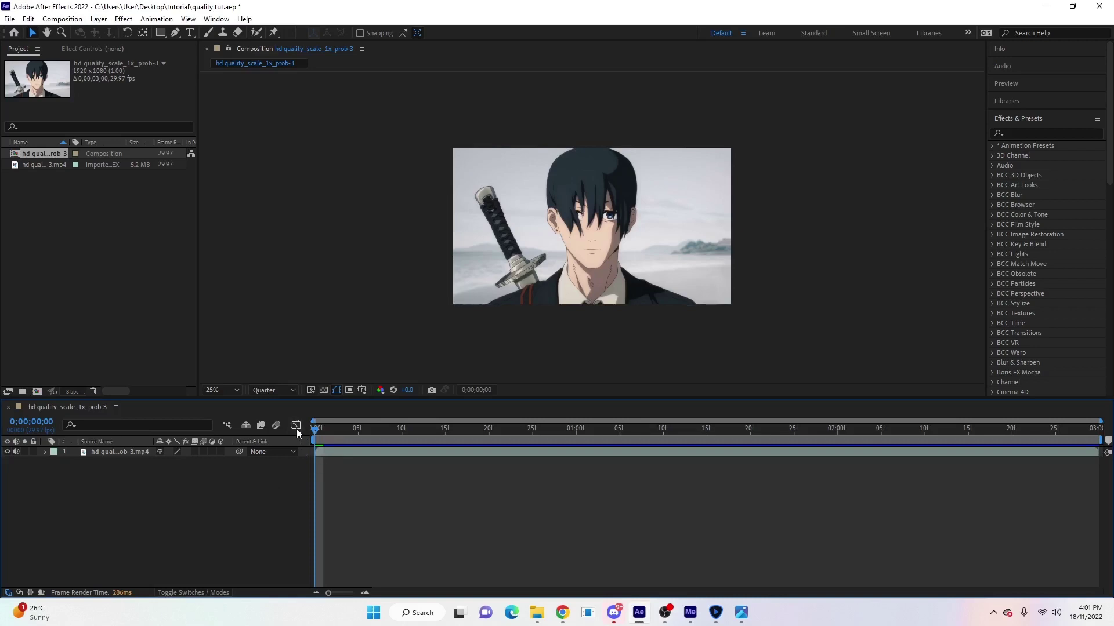
Set the preview resolution to Full and select the video layer.
click(290, 391)
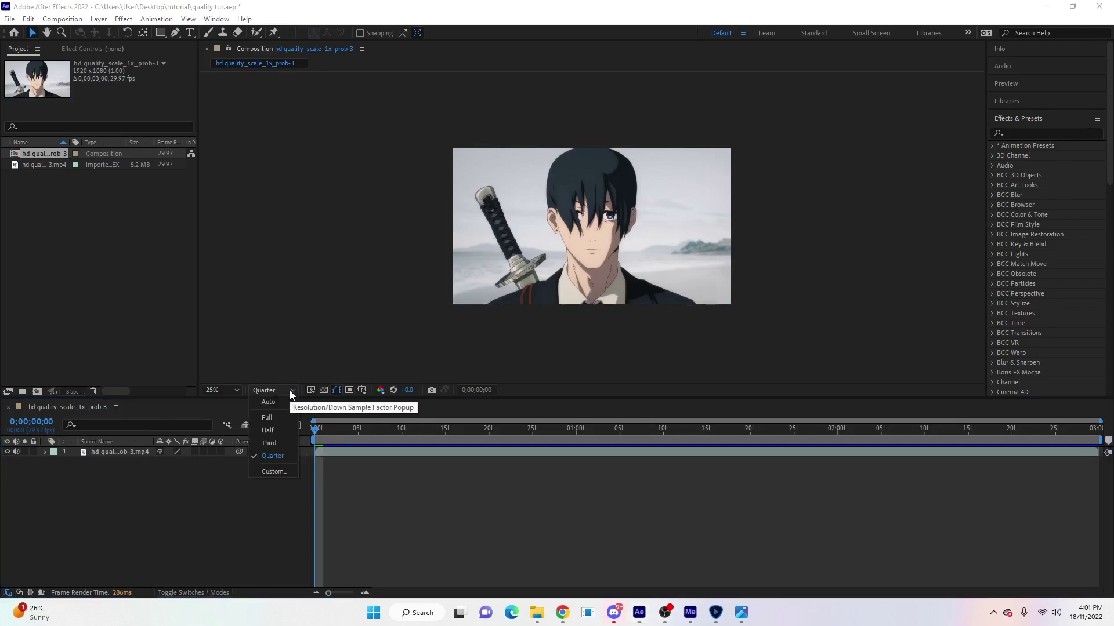
click(278, 417)
click(328, 453)
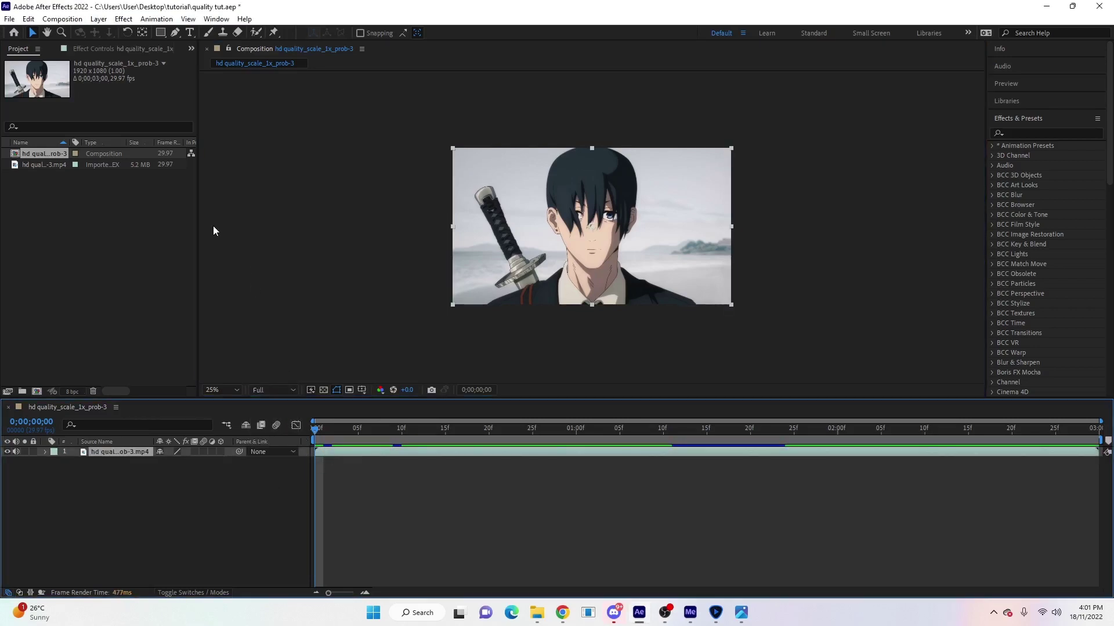
Add an adjustment layer above the clip and duplicate it.
click(99, 19)
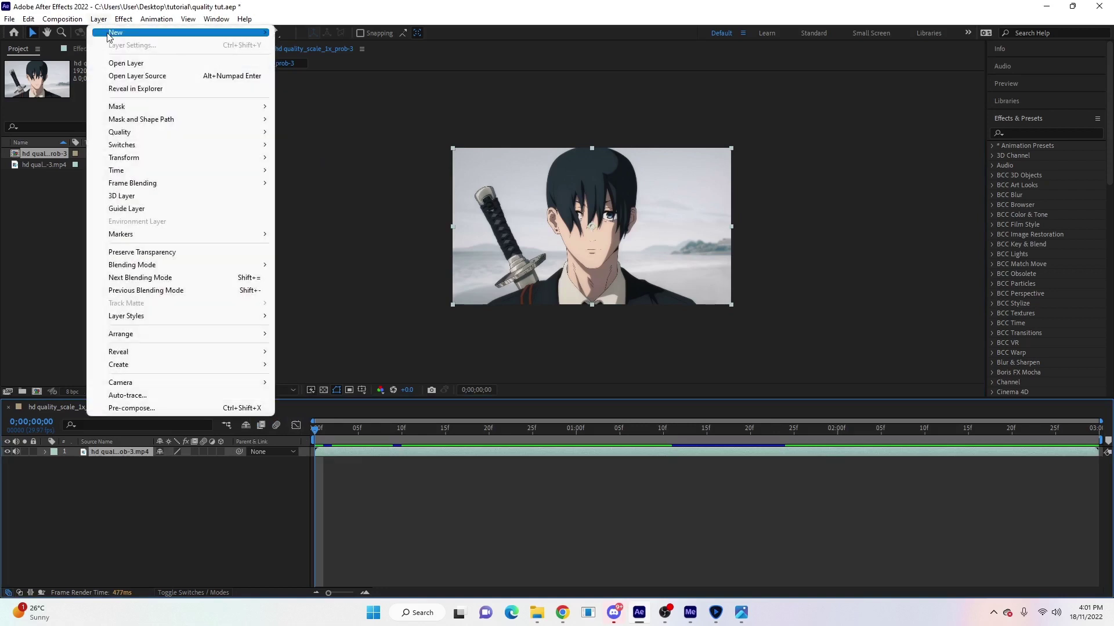
mouse_move(174, 33)
click(338, 116)
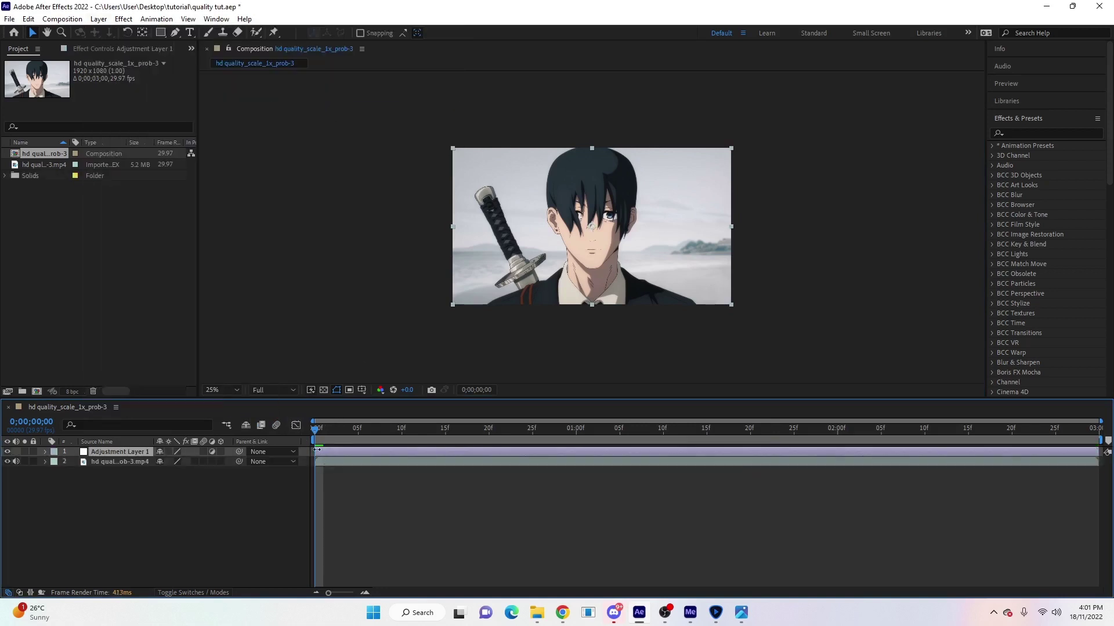
key(ctrl+d)
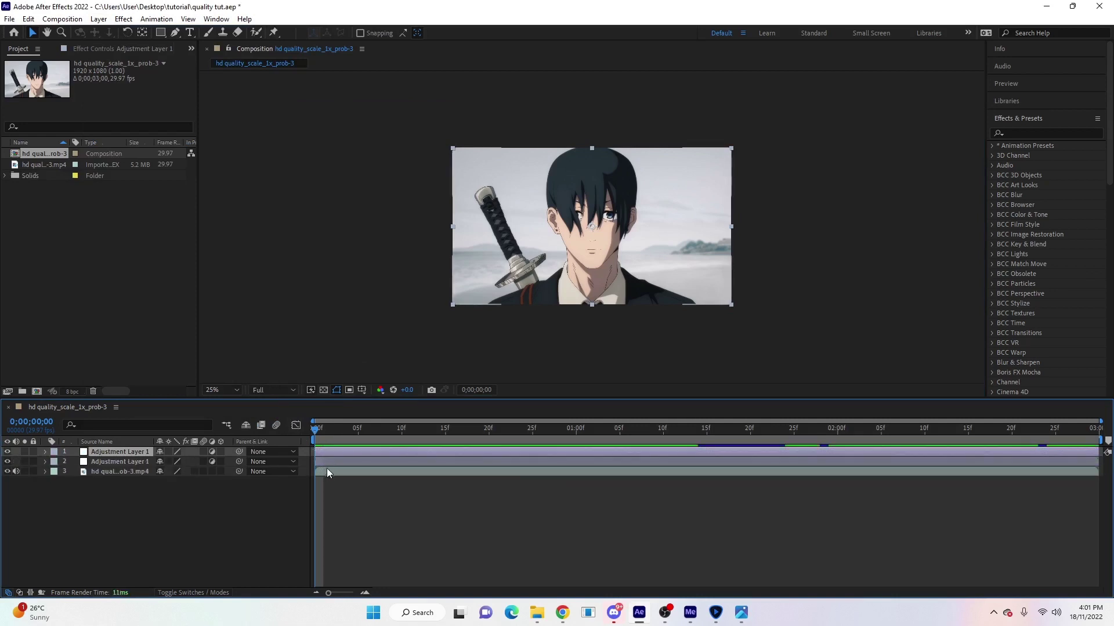
Apply Detail-preserving Upscale to layer 2 with Reduce Noise 100% and Detail-preserving alpha.
click(324, 463)
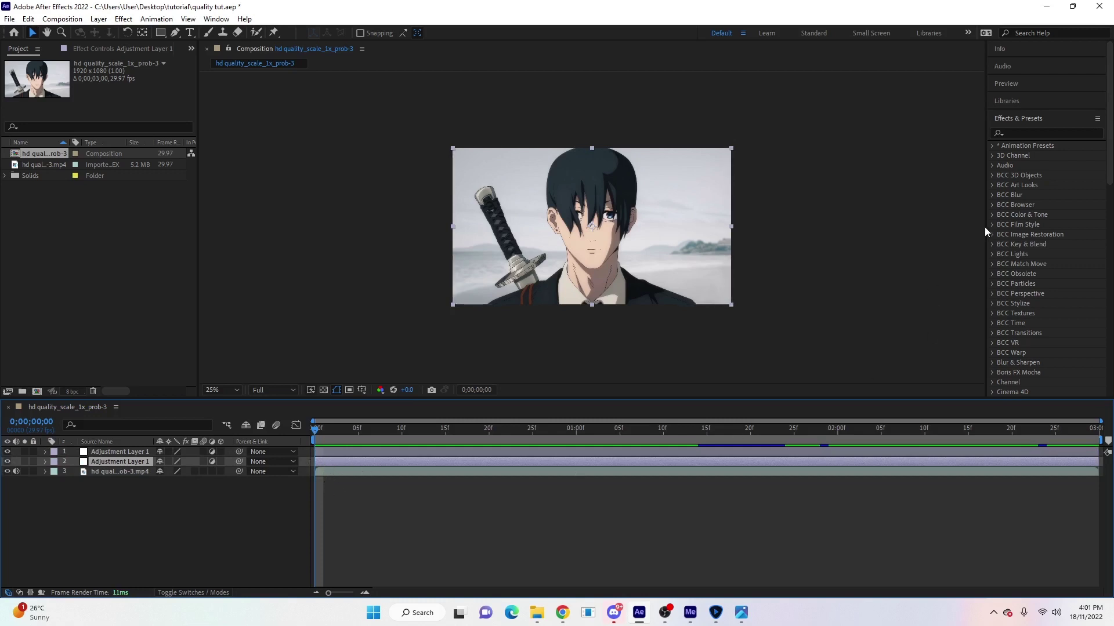
click(1022, 134)
text(detail)
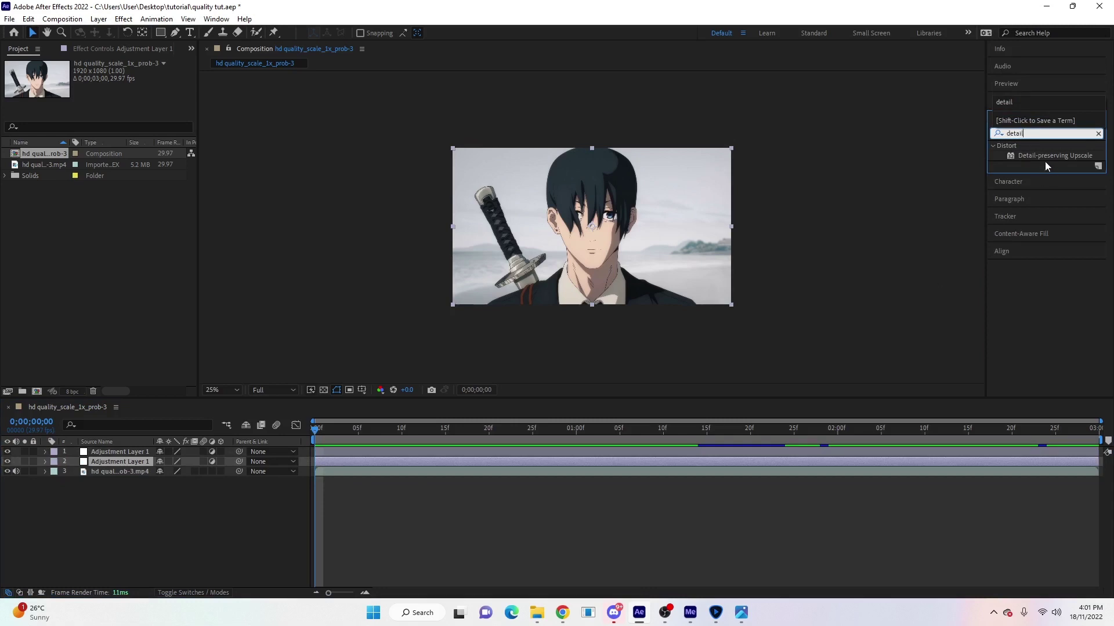
drag(1043, 155, 334, 461)
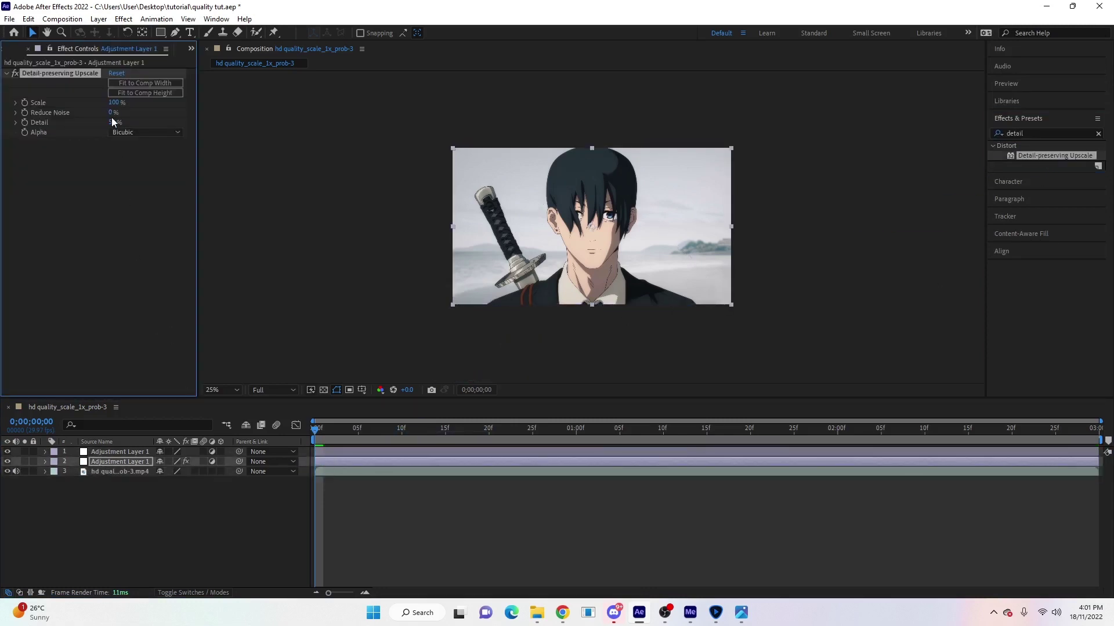
drag(110, 112, 146, 123)
click(163, 132)
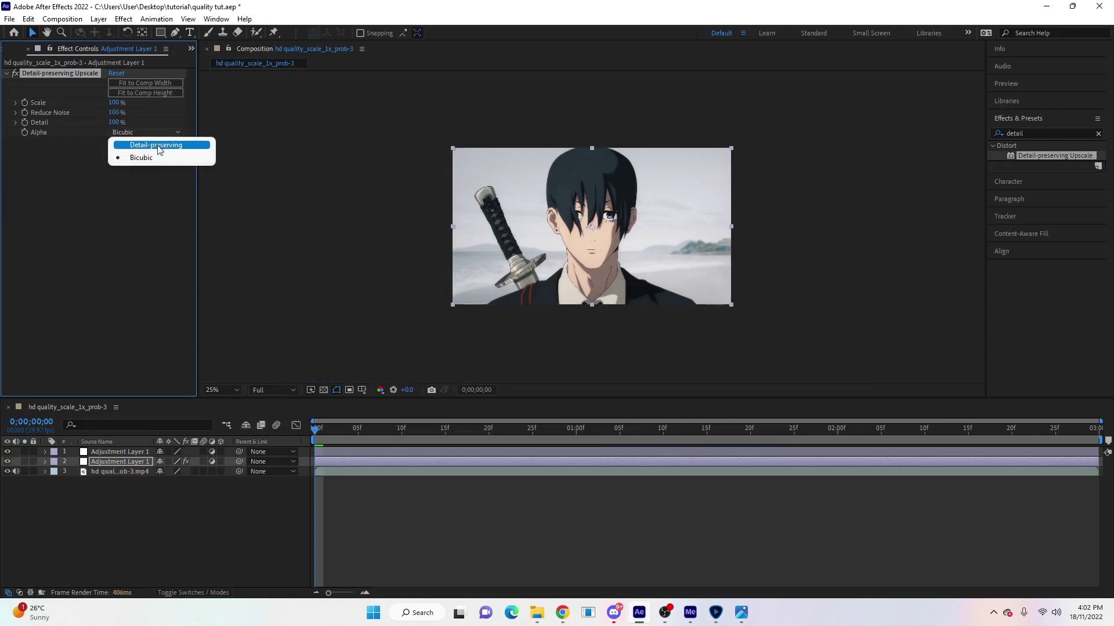
click(142, 146)
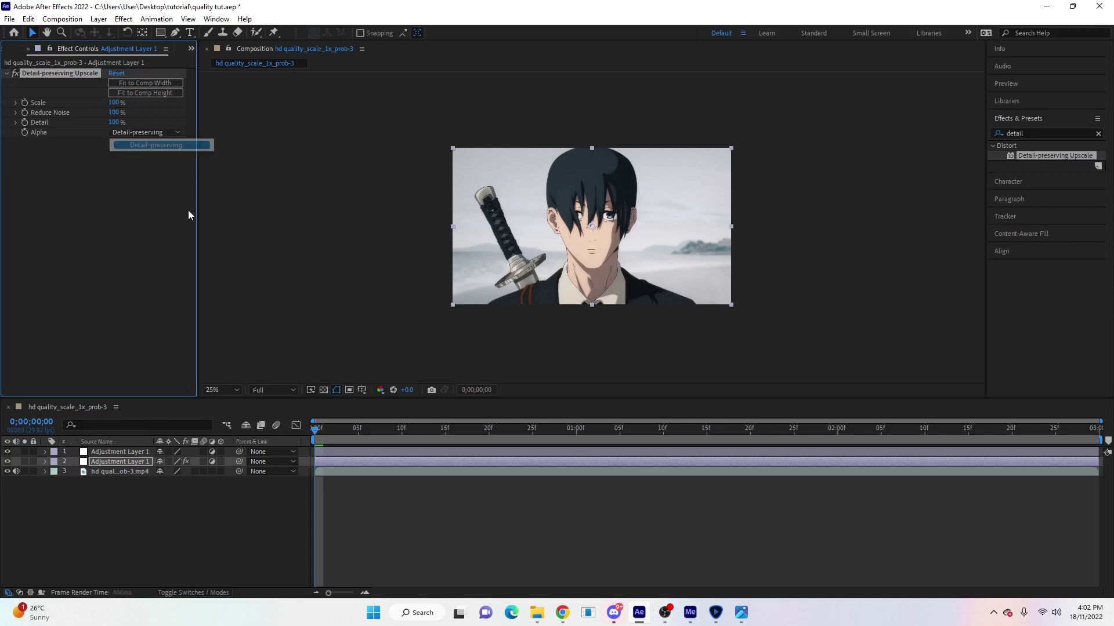
Reselect the second adjustment layer and search the effects for 'sharpen'.
click(327, 460)
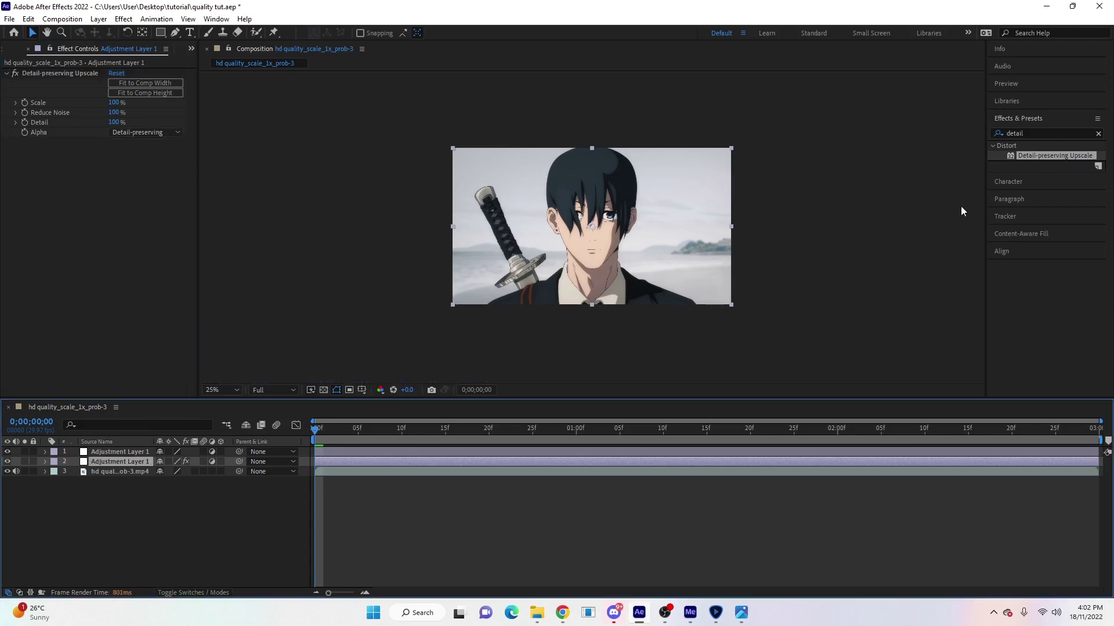
click(1027, 135)
text(sharpen)
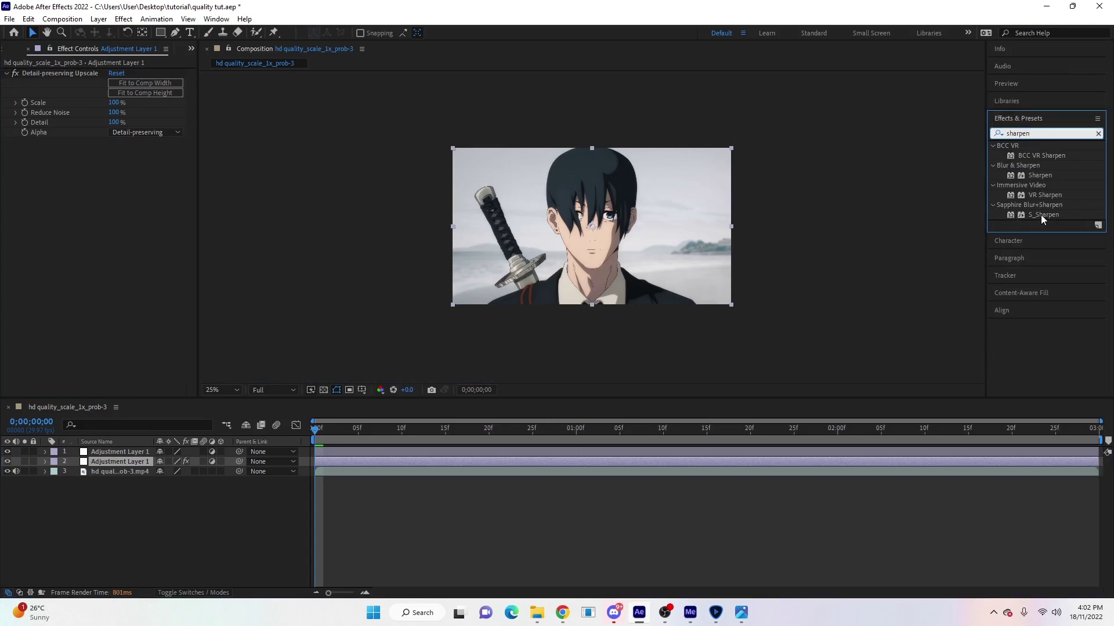
Apply Sharpen to the second adjustment layer with Amount 25.
drag(1038, 175, 338, 460)
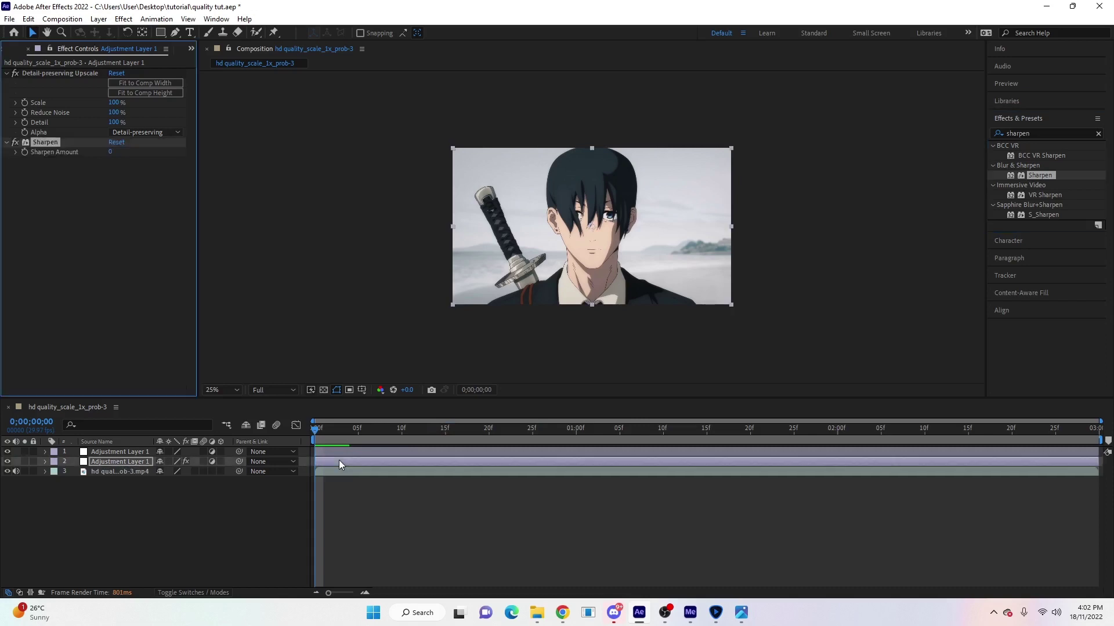
click(111, 152)
text(254)
key(BackSpace)
key(Return)
Apply Unsharp Mask to the second adjustment layer and duplicate it.
click(1046, 133)
text(unsharp)
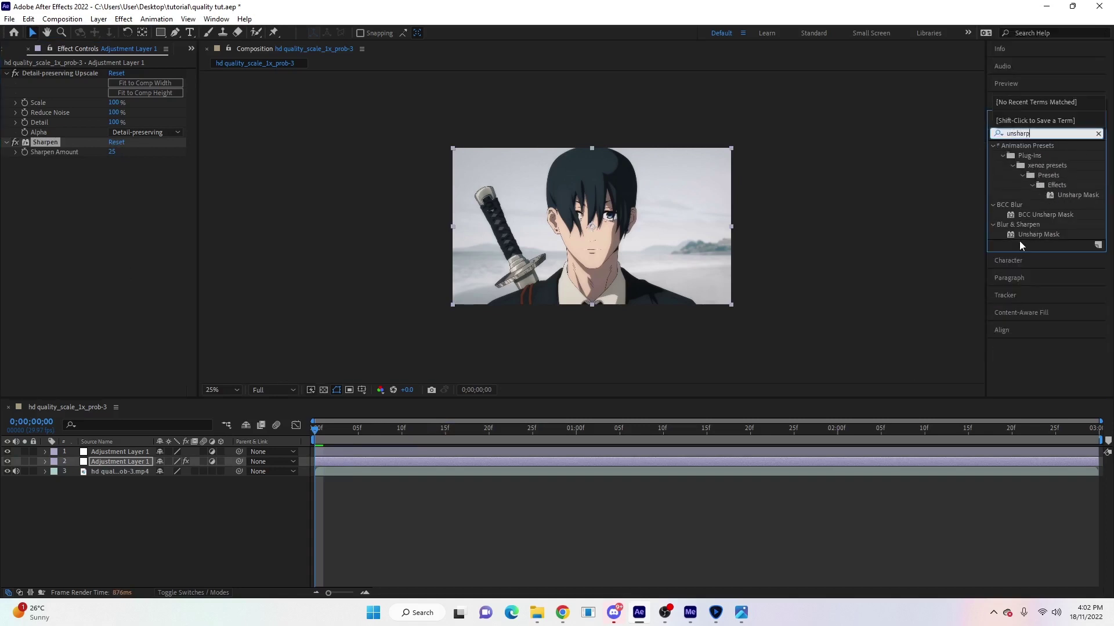
drag(1030, 235, 321, 462)
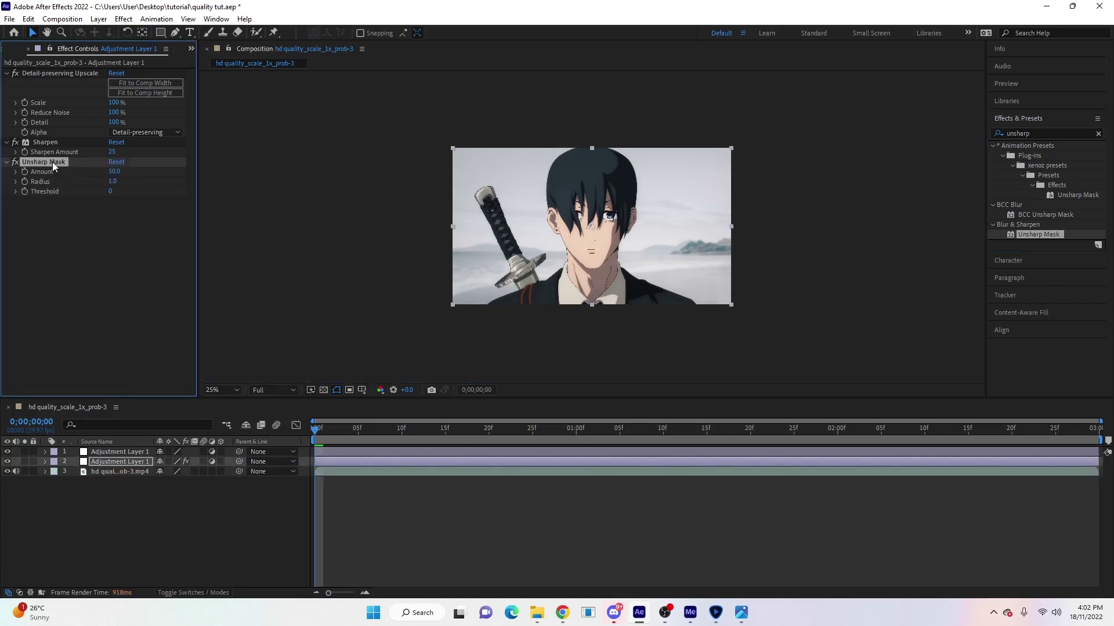
key(ctrl+d)
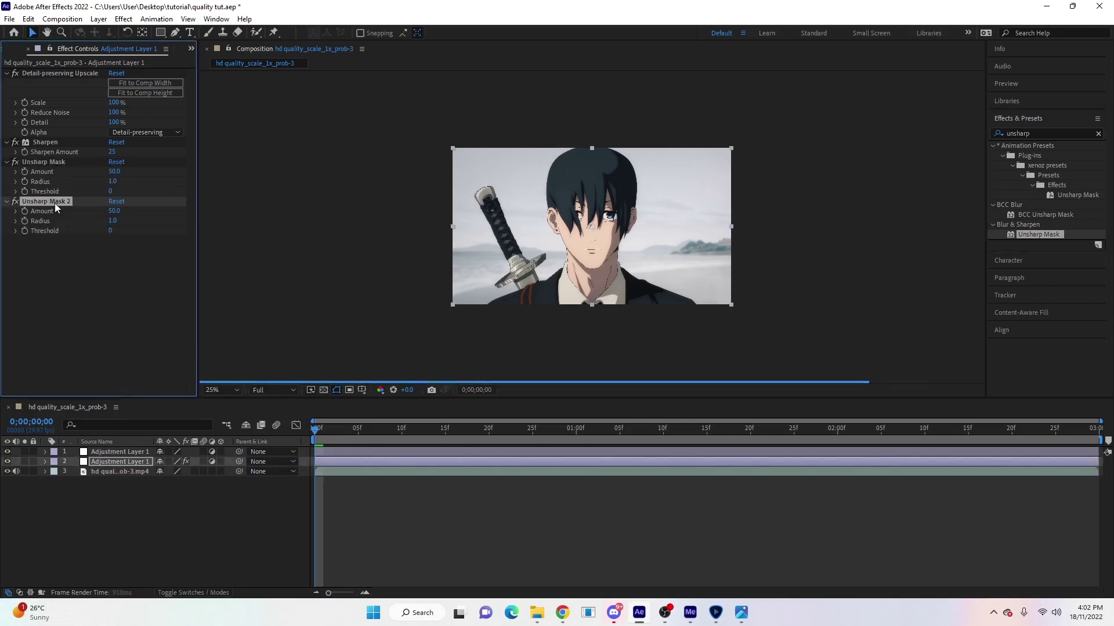
Set Unsharp Mask to Amount 35, Radius 15 and Unsharp Mask 2 to Amount 15, Radius 30.
click(55, 162)
click(114, 172)
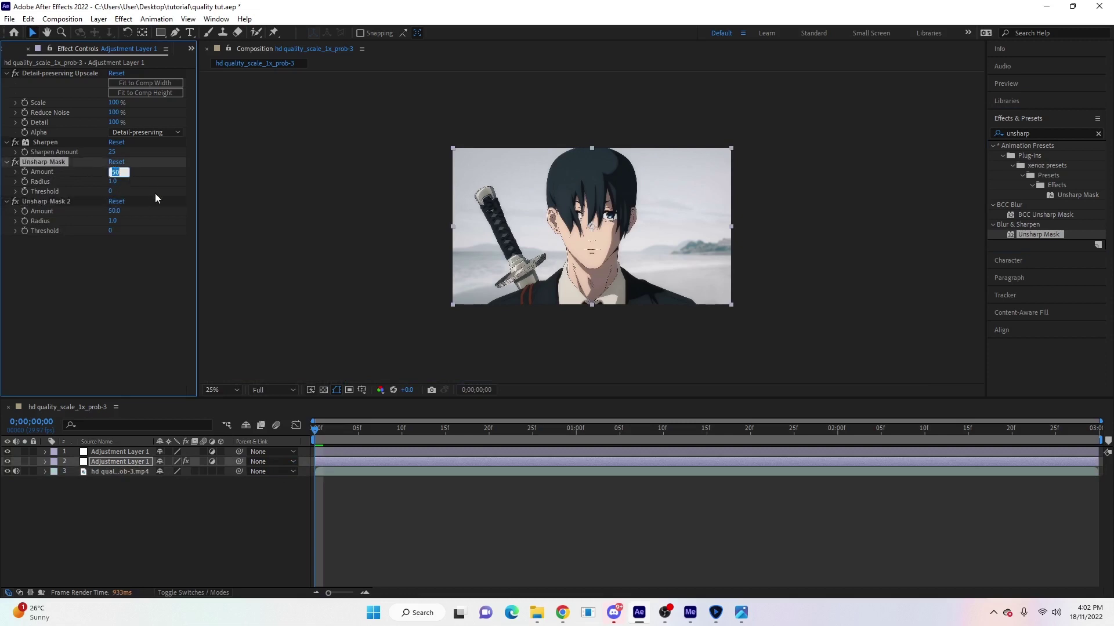
text(35)
key(Tab)
click(115, 212)
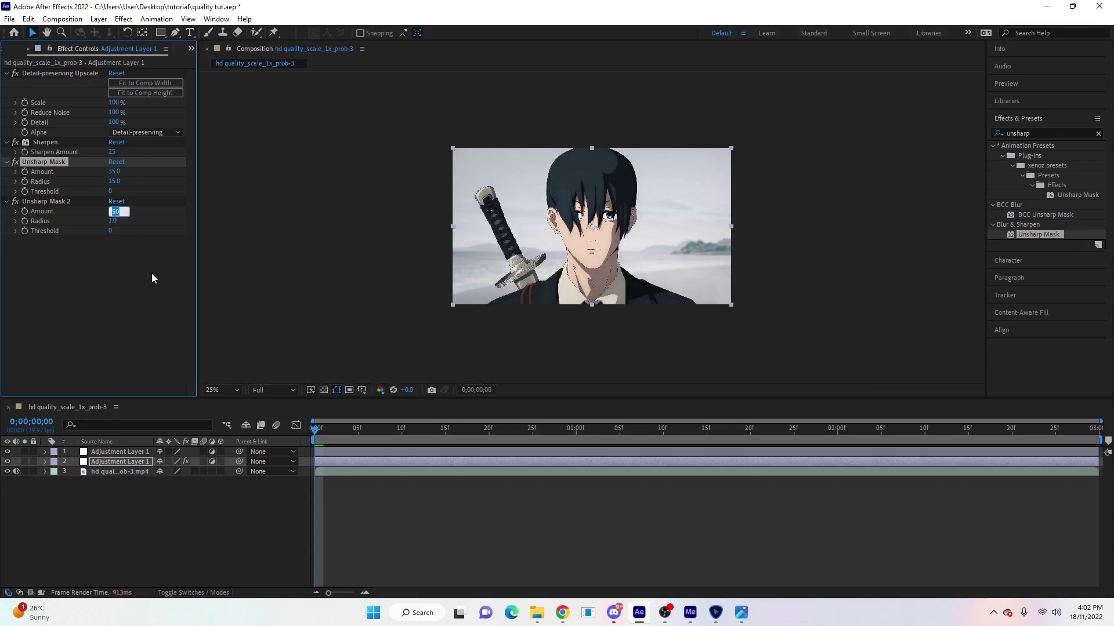
text(15)
key(Tab)
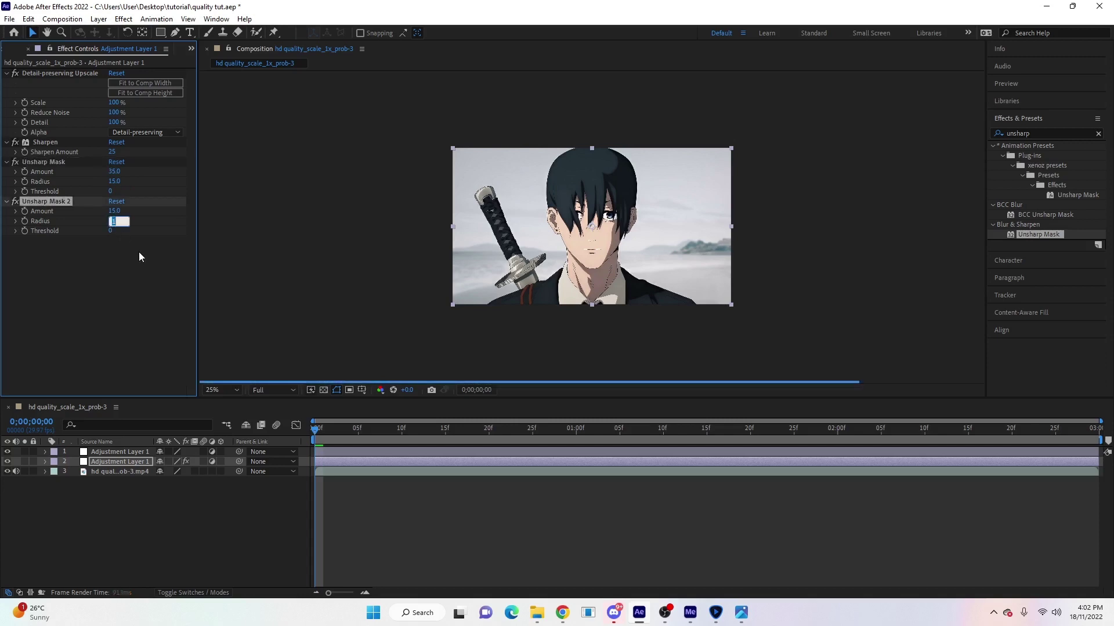
text(30)
key(Return)
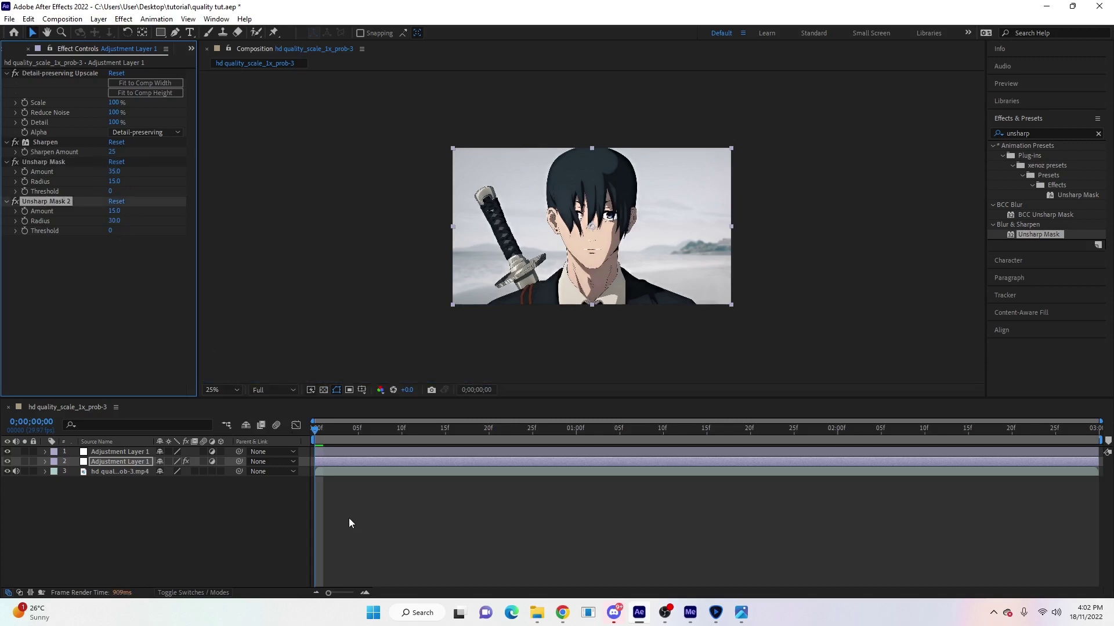
Deselect the layers, then select the top adjustment layer.
click(329, 486)
click(318, 462)
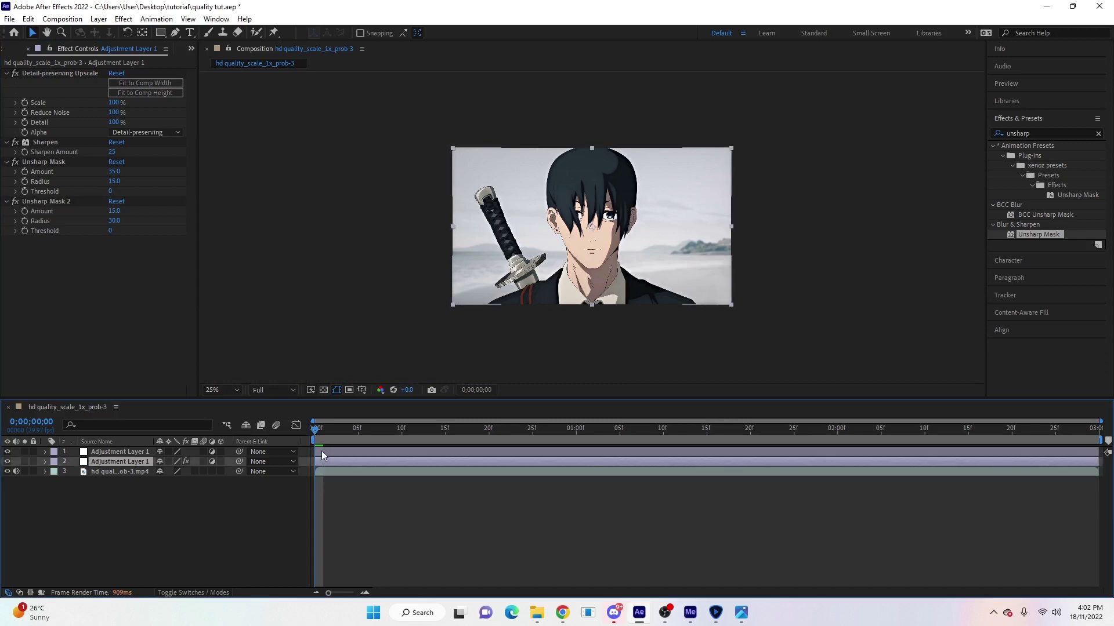
click(321, 450)
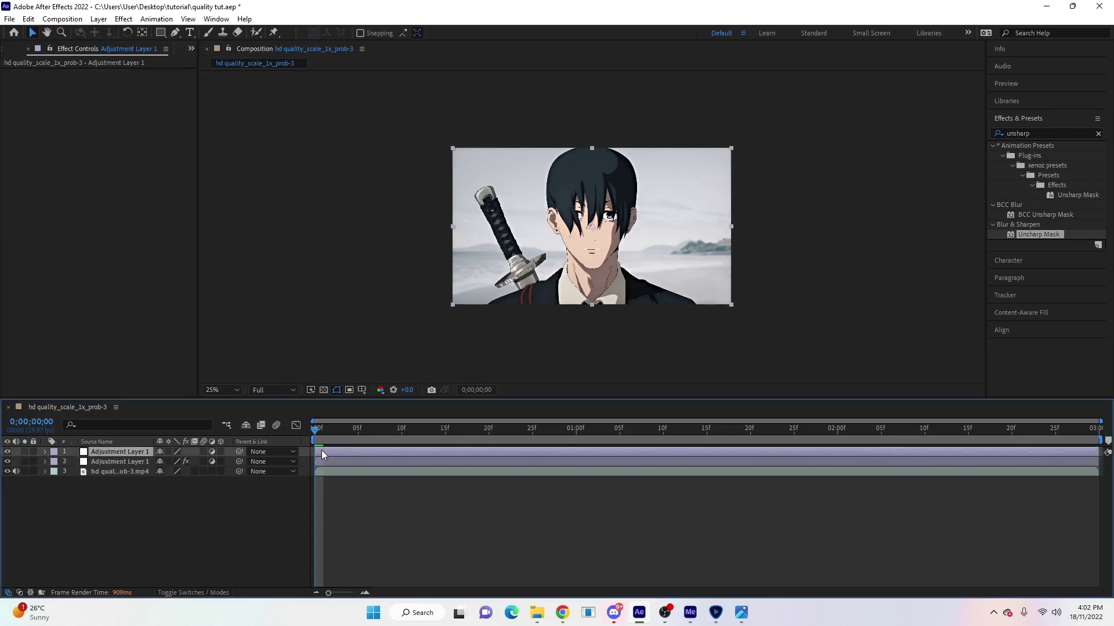
Search the effects for 'look' and apply Magic Bullet Looks to the top adjustment layer.
click(1044, 133)
text(look)
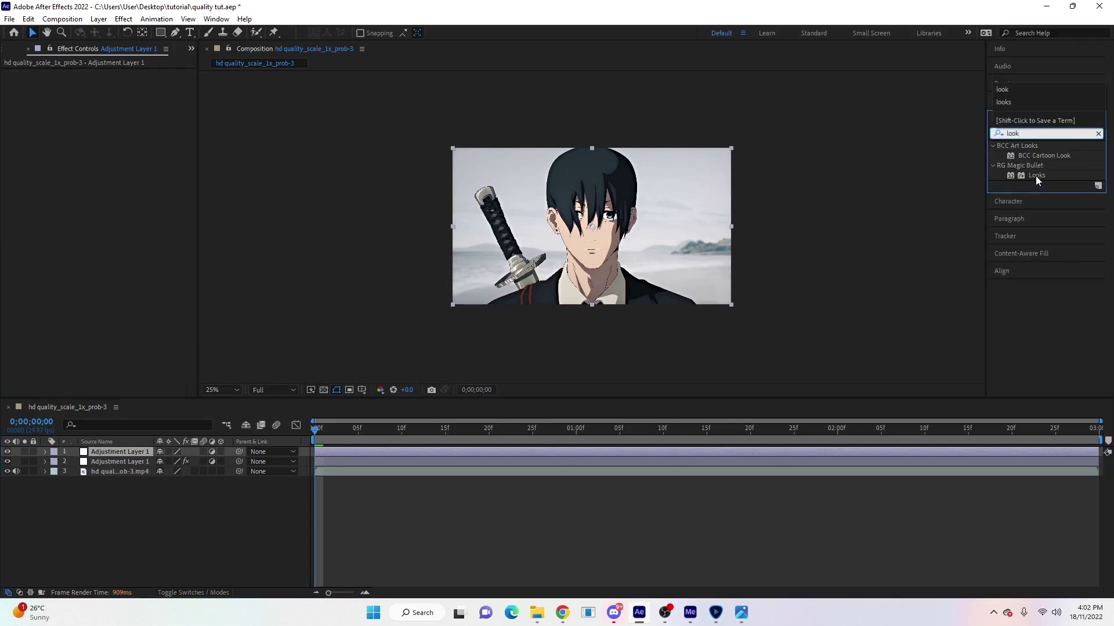
drag(1036, 175, 326, 454)
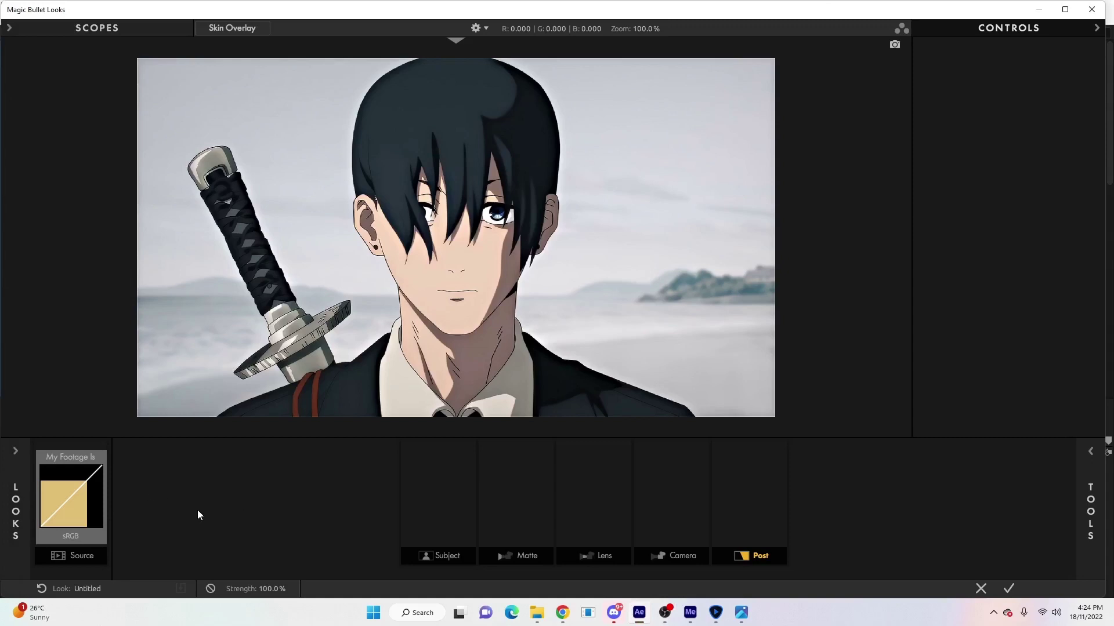
Add Contrast to the subject chain with pivot 2.256 and a slight contrast boost.
click(754, 520)
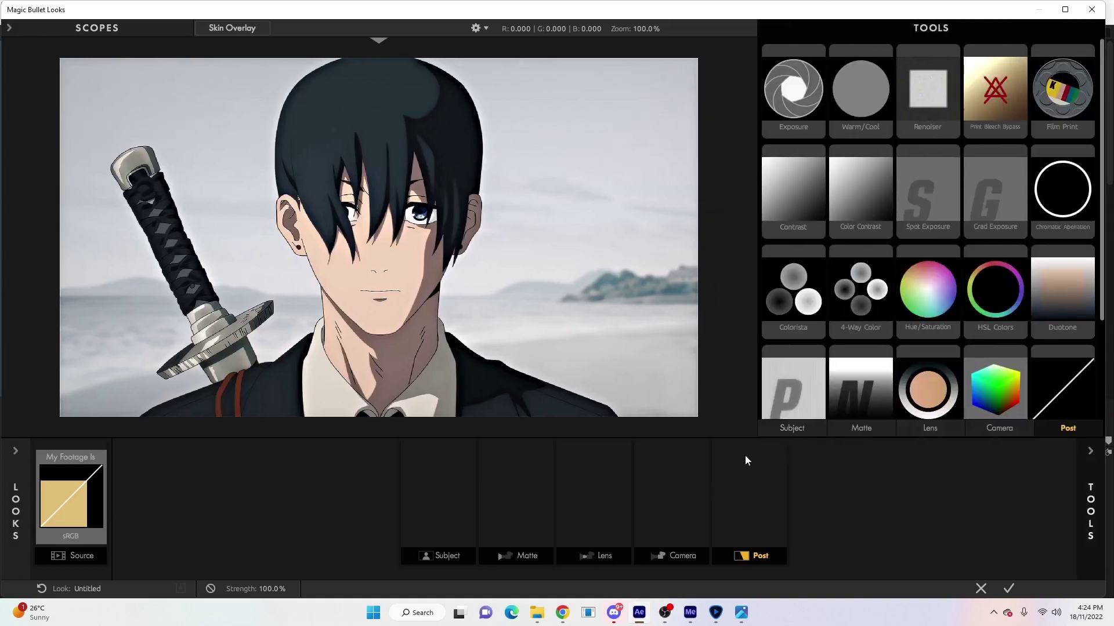
click(790, 430)
drag(997, 124, 443, 499)
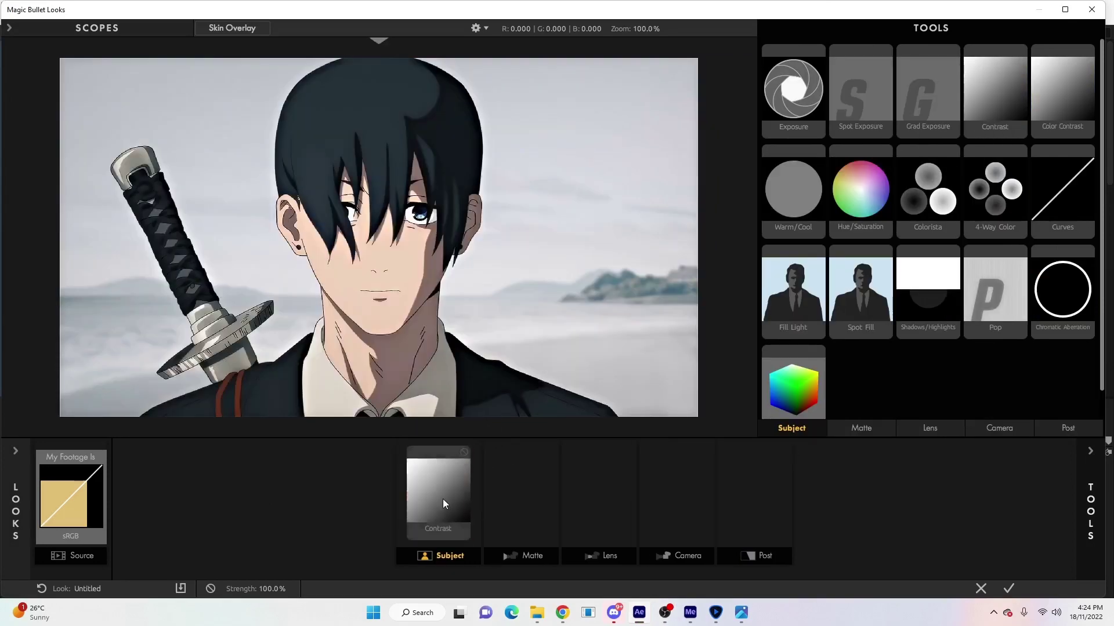
click(1091, 453)
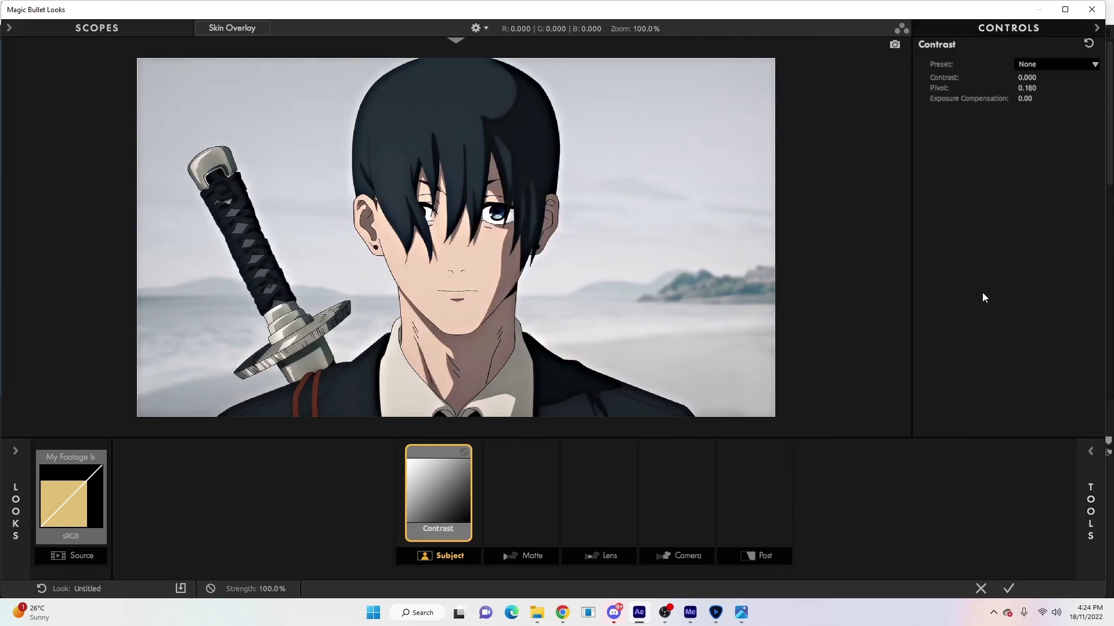
click(1031, 87)
text(2.256)
key(Return)
mouse_move(1034, 77)
mouse_down()
mouse_move(1022, 77)
mouse_move(1038, 77)
mouse_up()
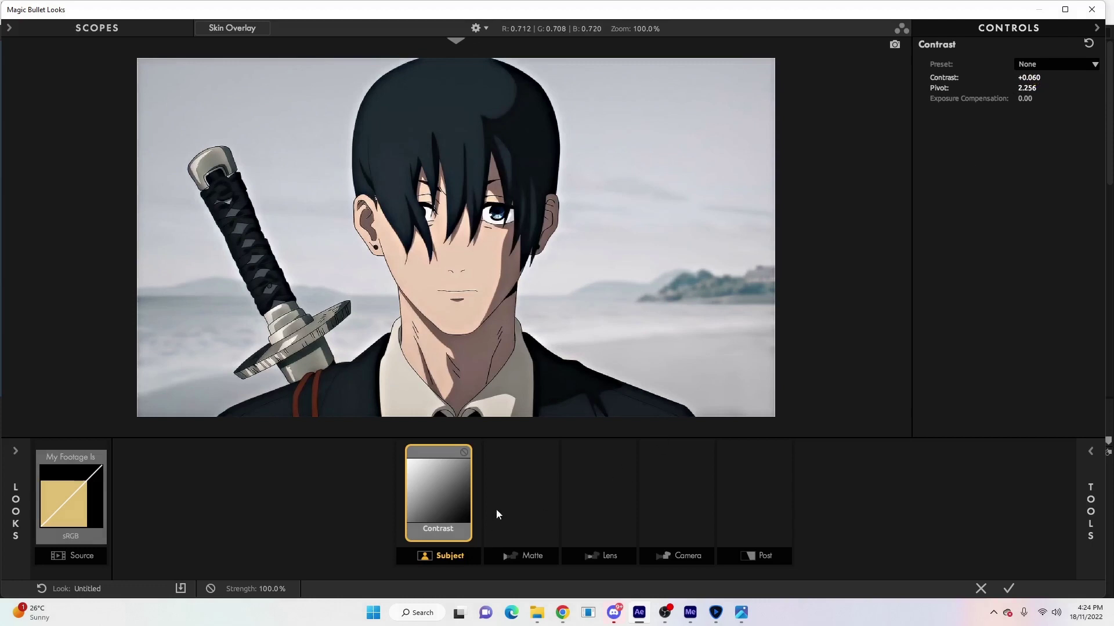
Add Pop to the subject chain at 30% strength and 200% size.
click(1096, 467)
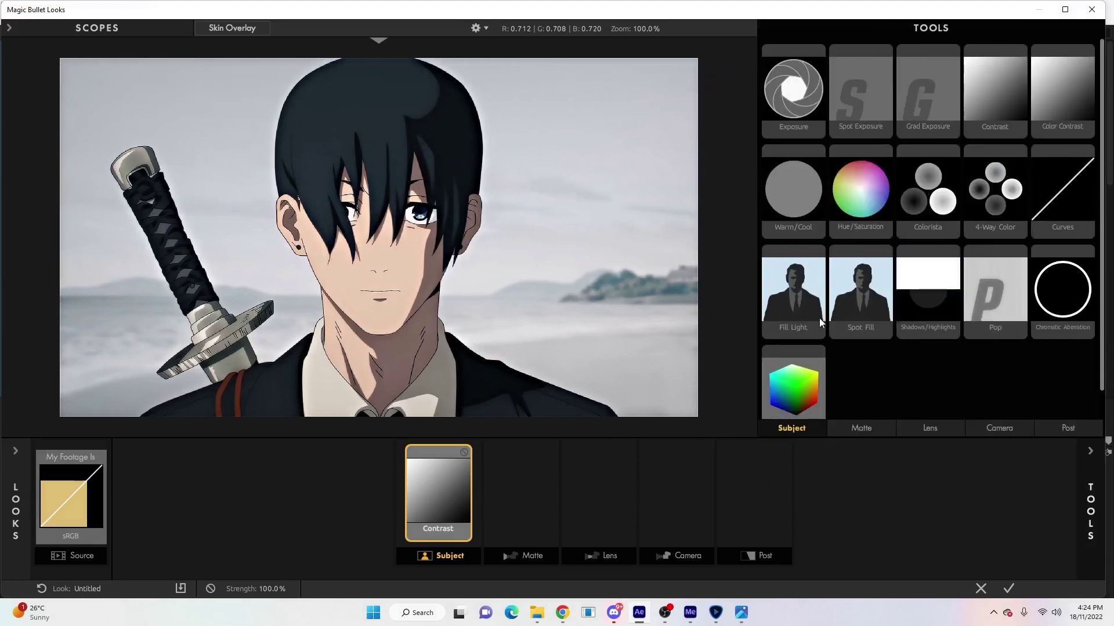
drag(988, 305, 510, 505)
click(1089, 448)
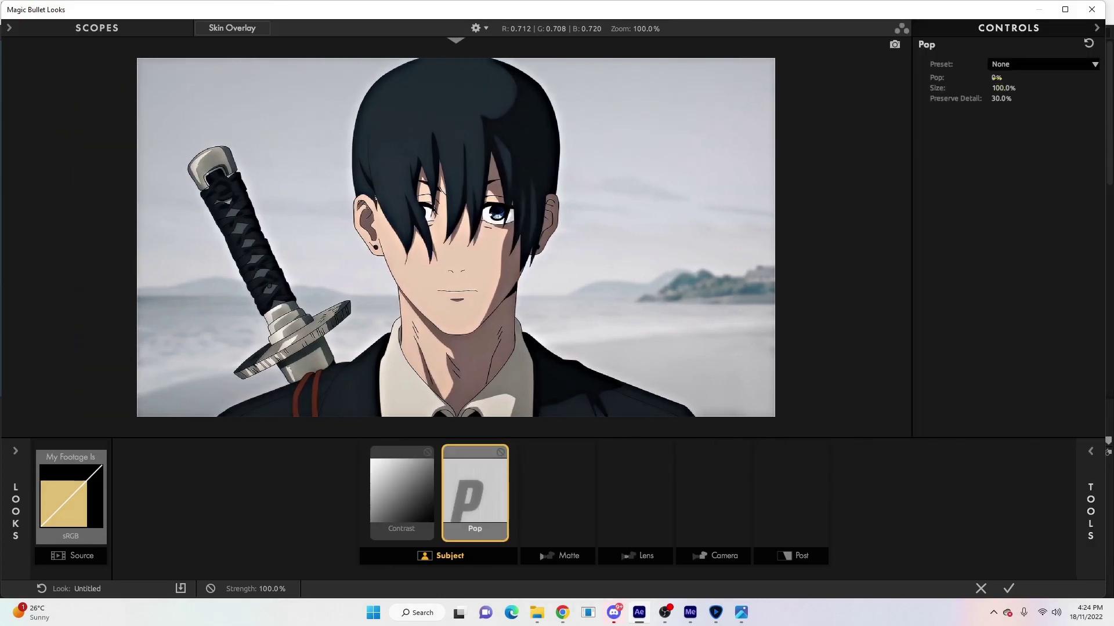
text(30)
key(Return)
click(1004, 88)
key(Return)
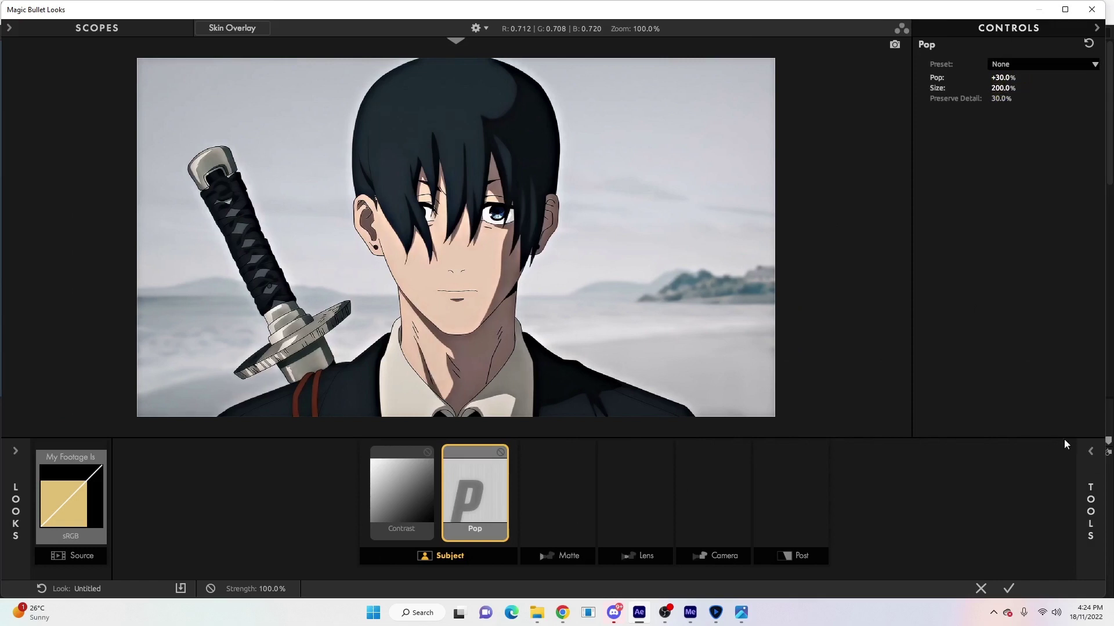
Add Shadows/Highlights with shadows darkened to -0.13 and highlights raised to +0.60.
click(1089, 450)
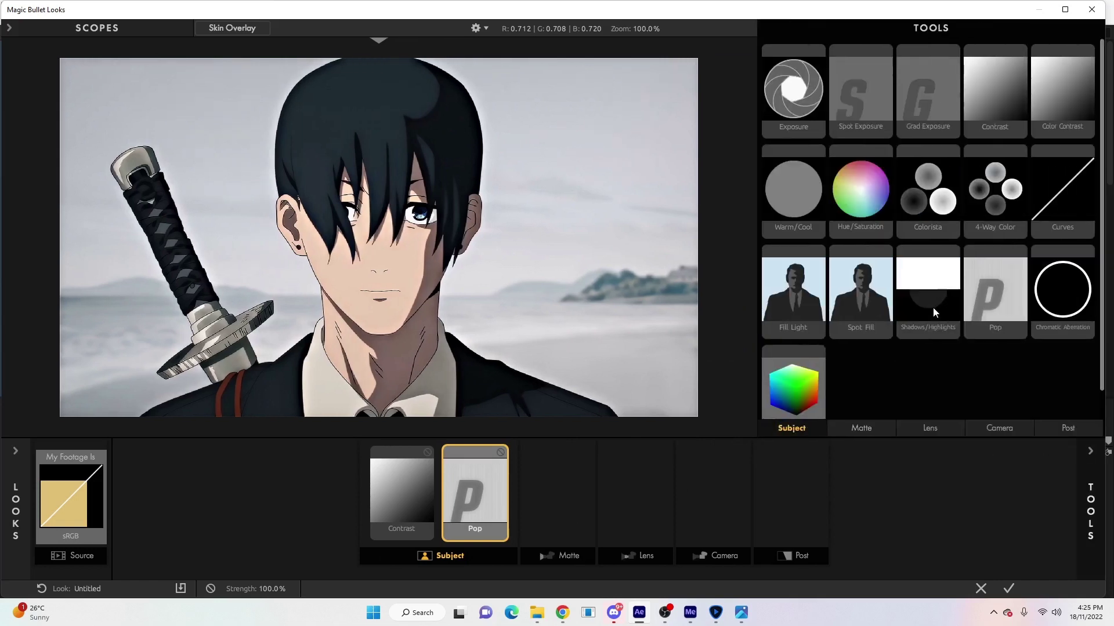
drag(933, 307, 513, 496)
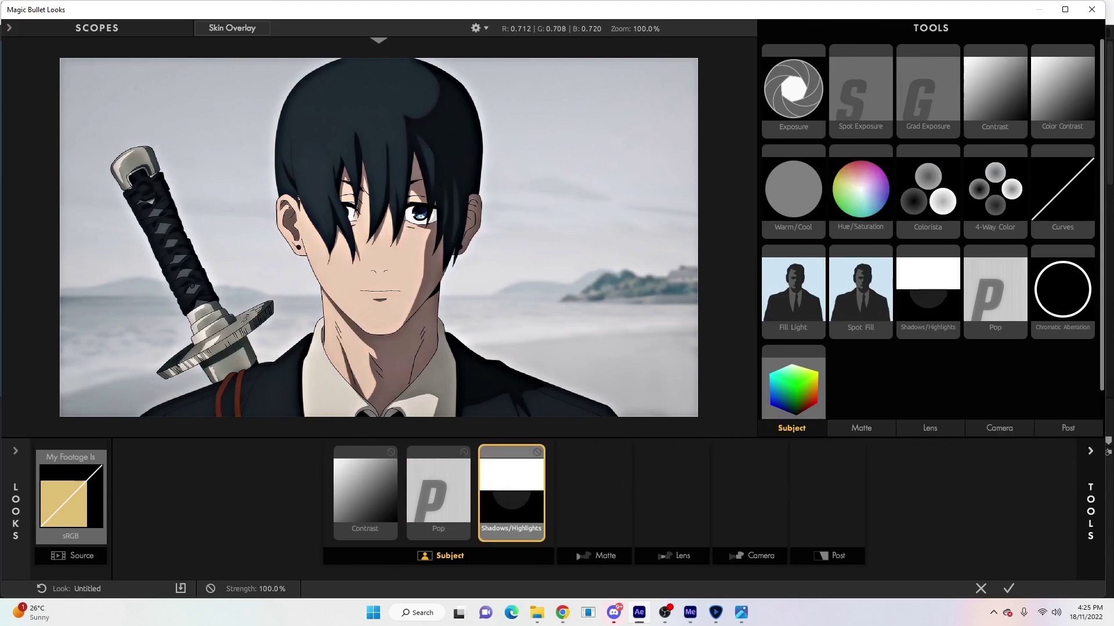
click(1089, 451)
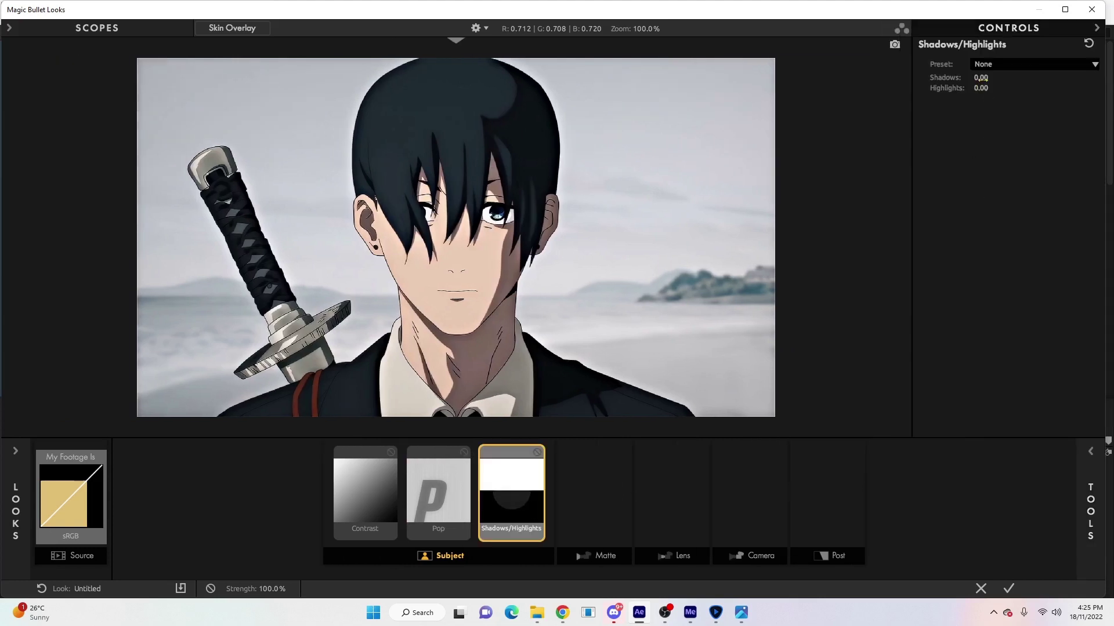
drag(980, 78, 977, 78)
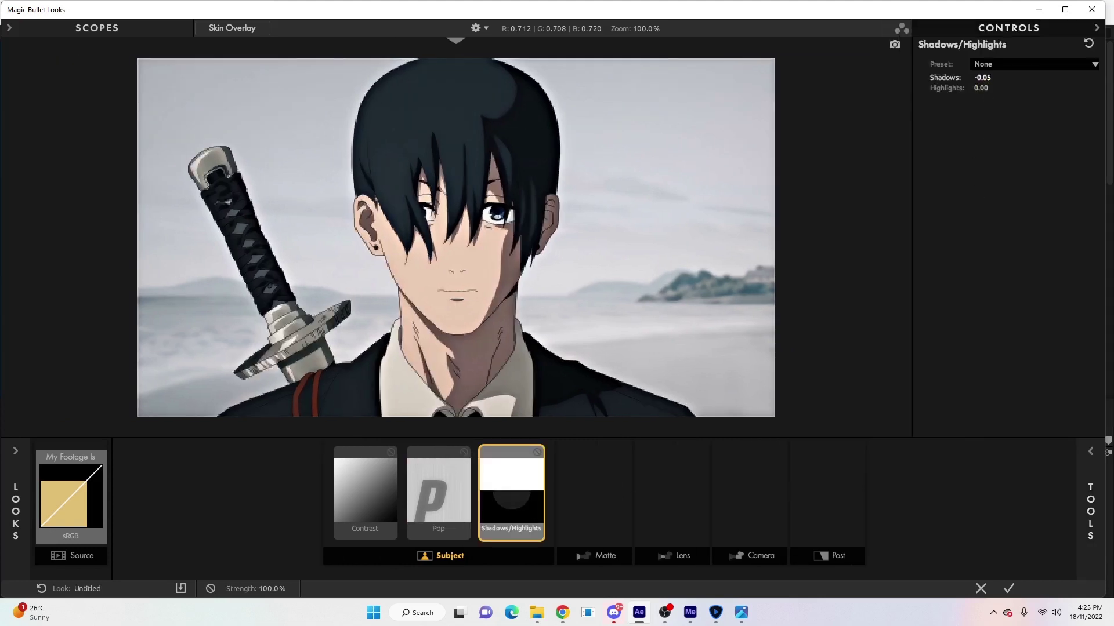
drag(984, 93, 1054, 93)
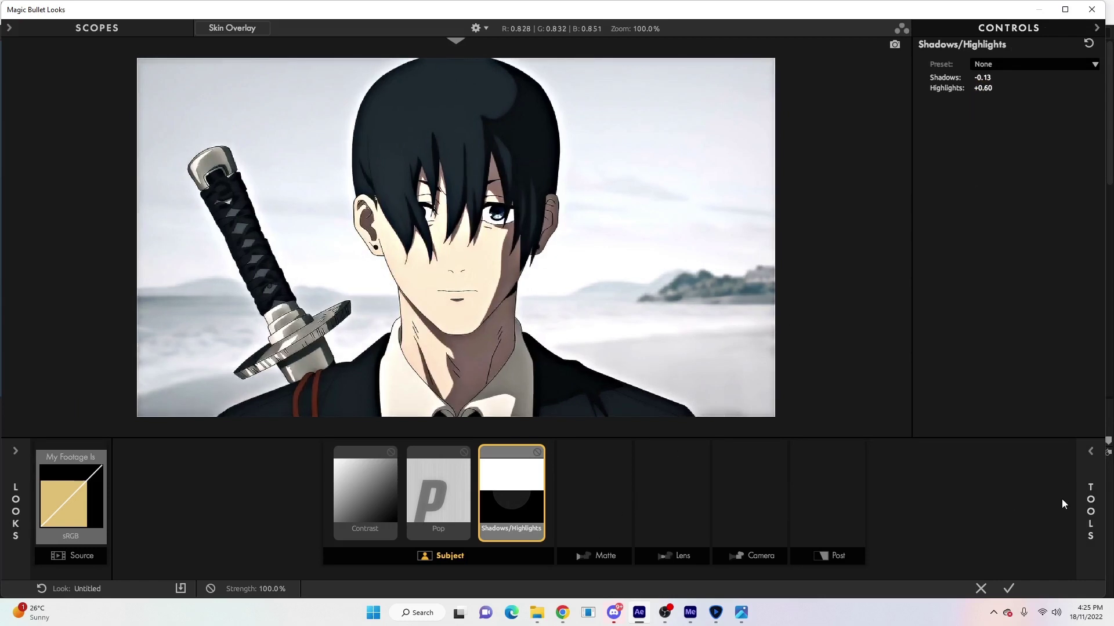
click(1089, 453)
Add Lens Vignette to the lens stage with size 44.16%, amount 75.20% and aspect 1.595.
click(931, 429)
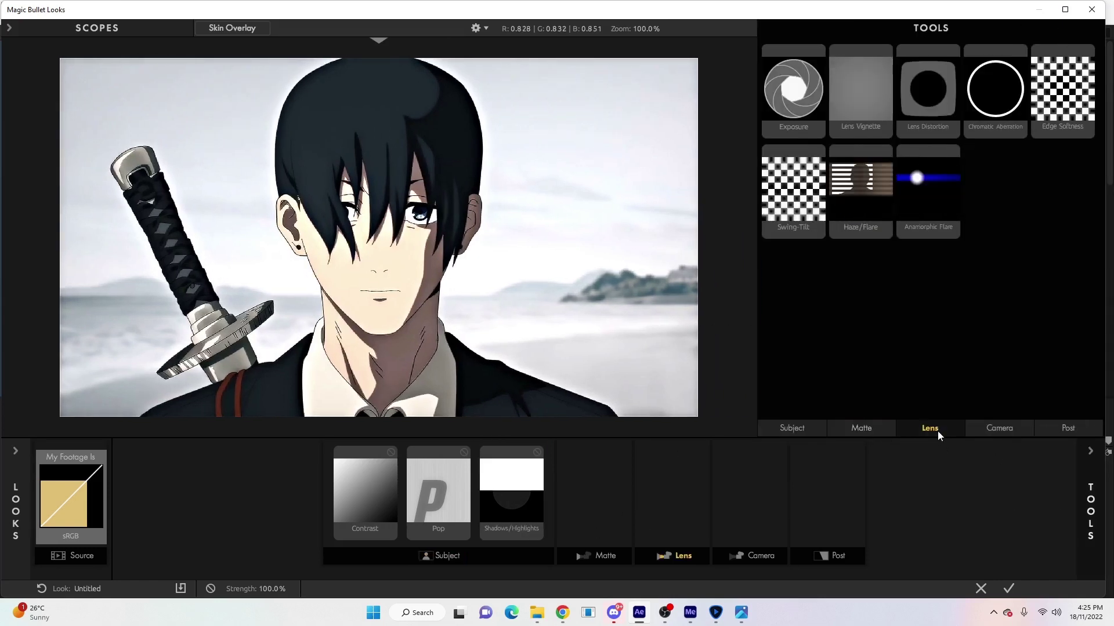
drag(864, 113, 650, 504)
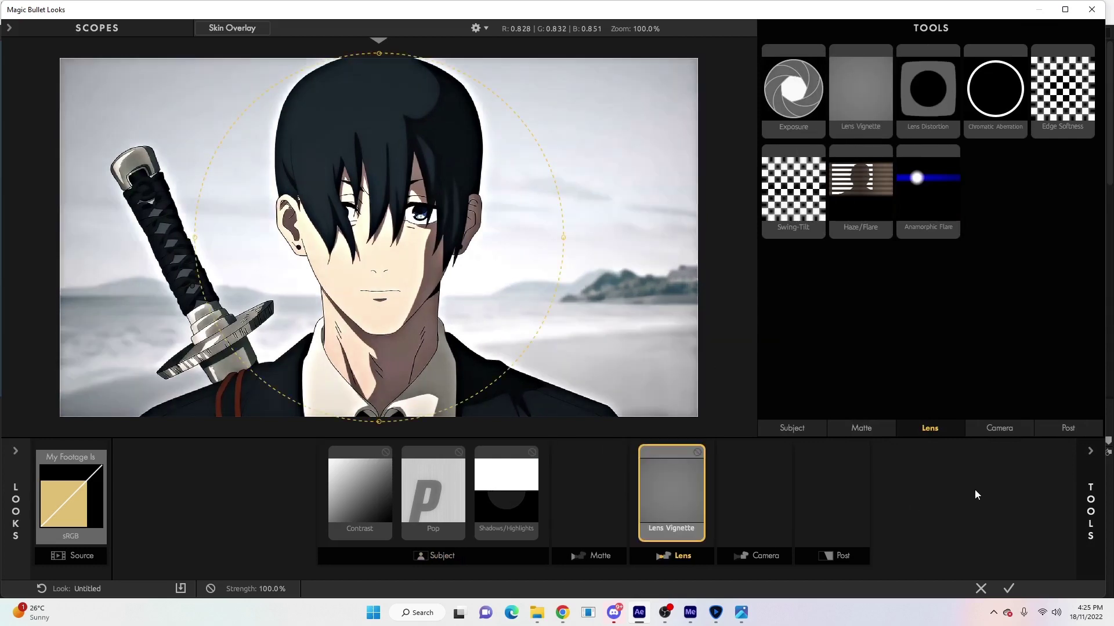
click(1089, 453)
click(992, 82)
text(44.16)
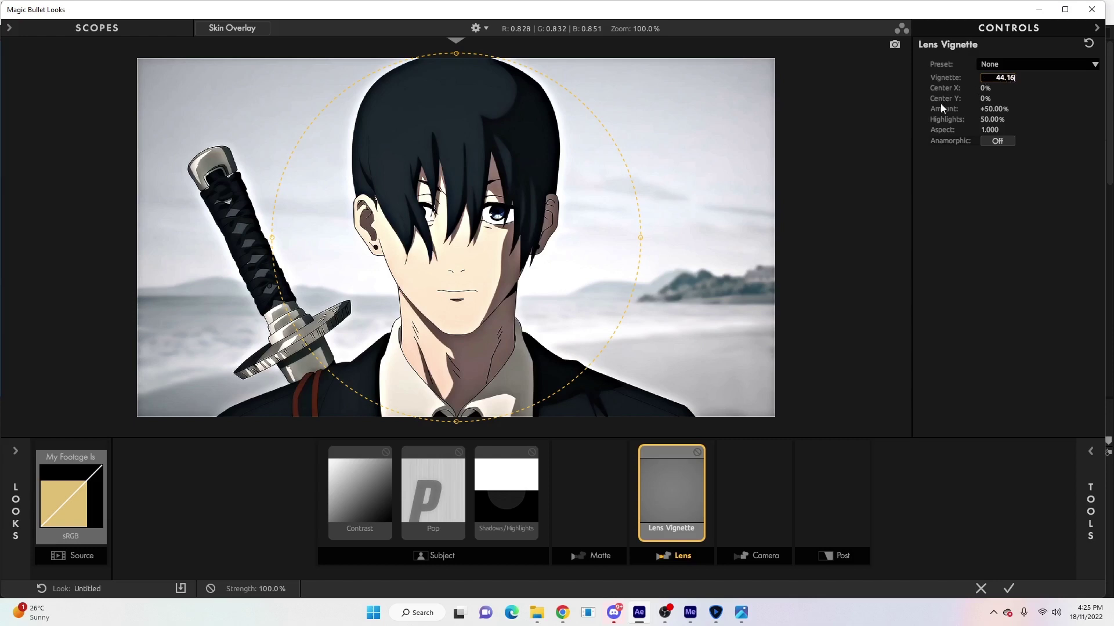
key(Return)
click(993, 109)
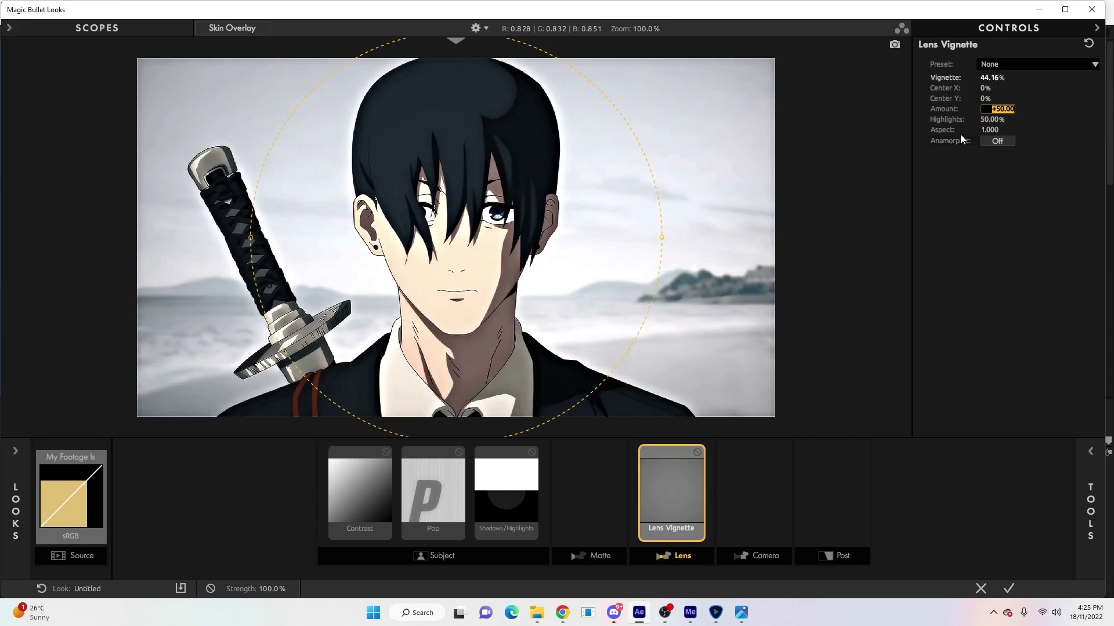
text(75.20)
key(Return)
click(987, 131)
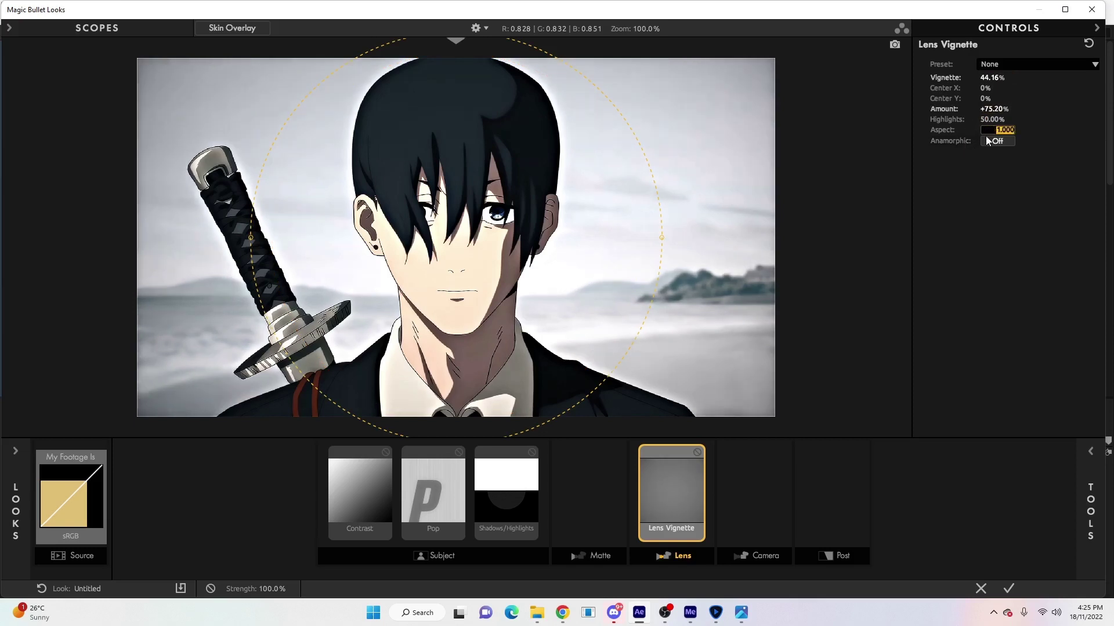
text(1.595)
key(Return)
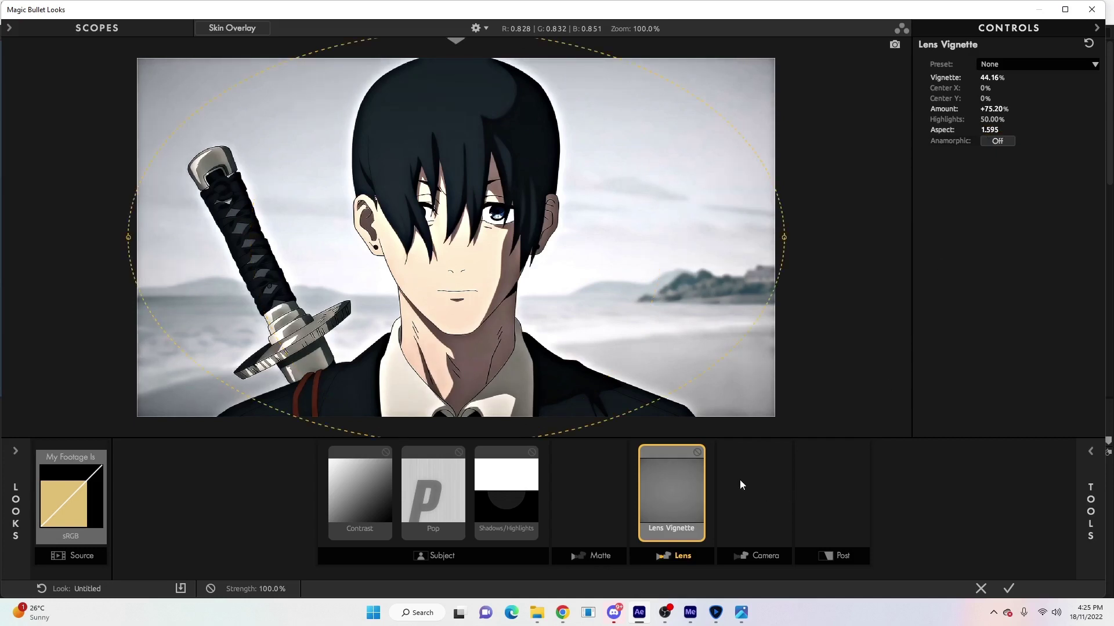
click(1091, 451)
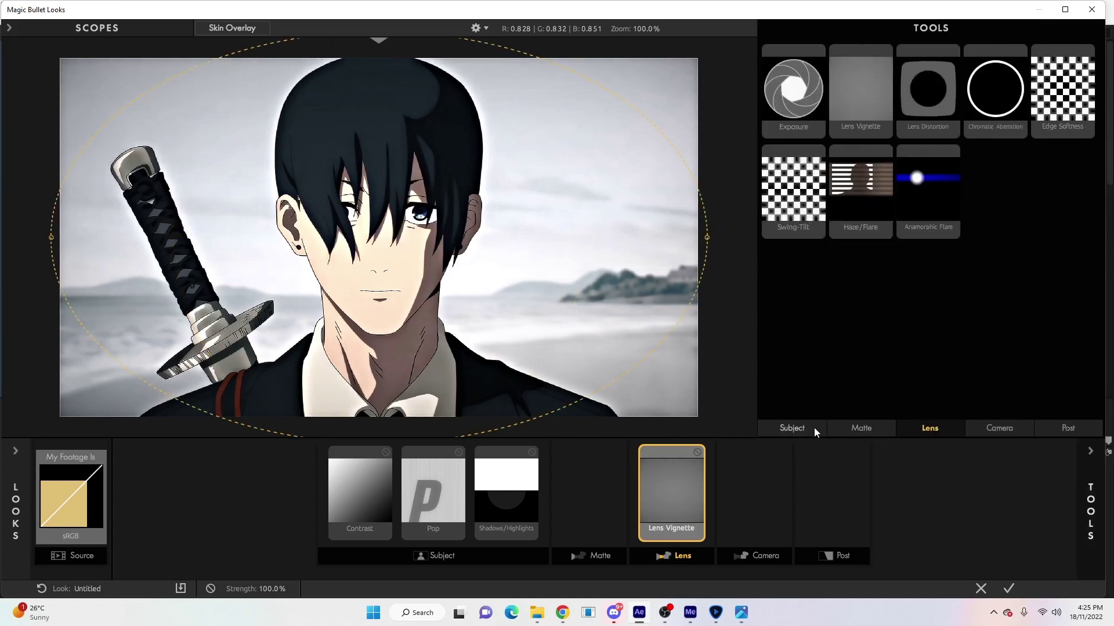
Add HSL Colors to the post chain and show its settings.
click(1060, 430)
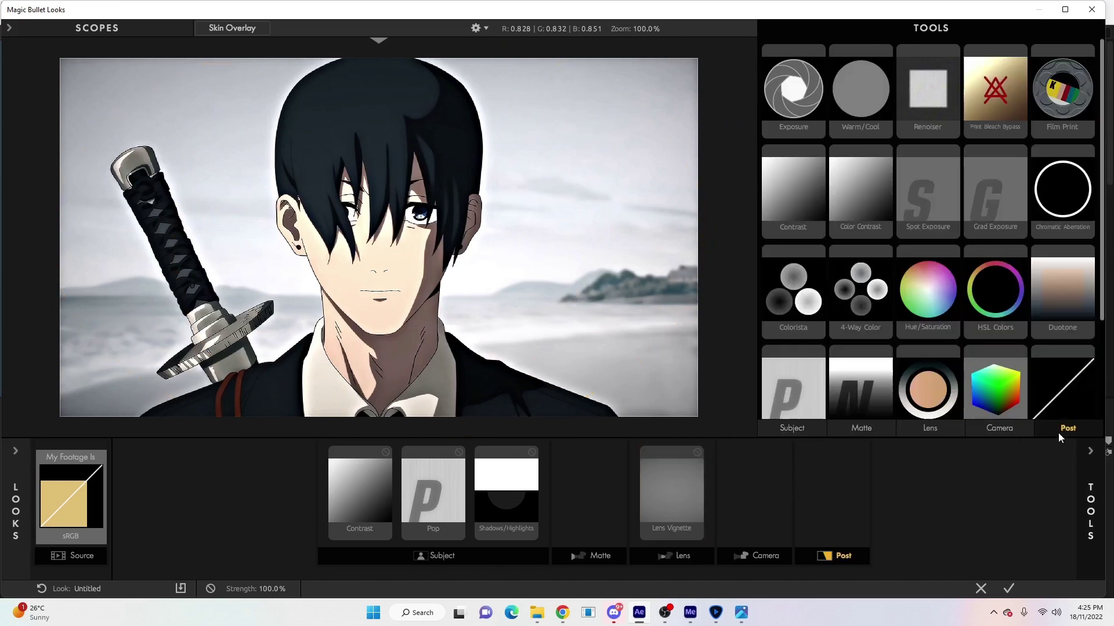
scroll(1010, 388, down, 2)
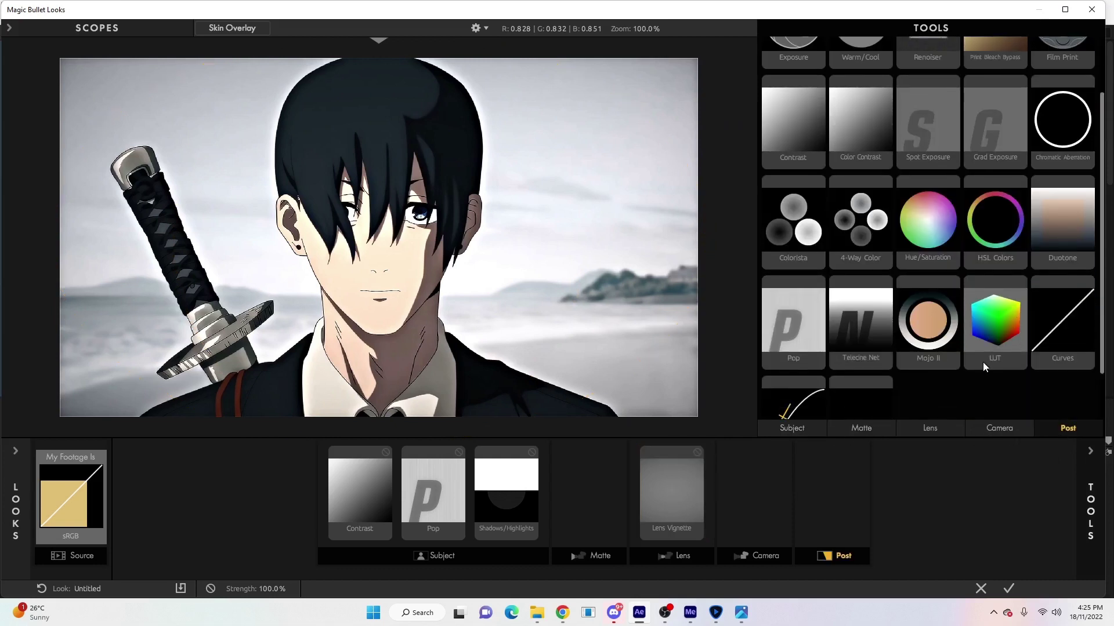
drag(1002, 243, 834, 493)
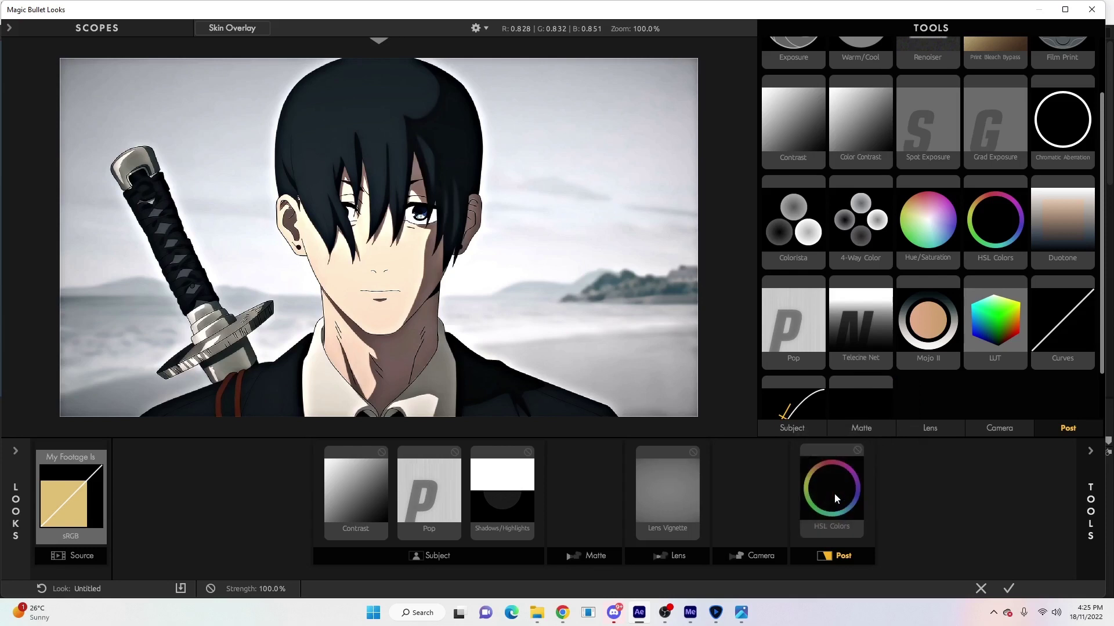
click(1091, 451)
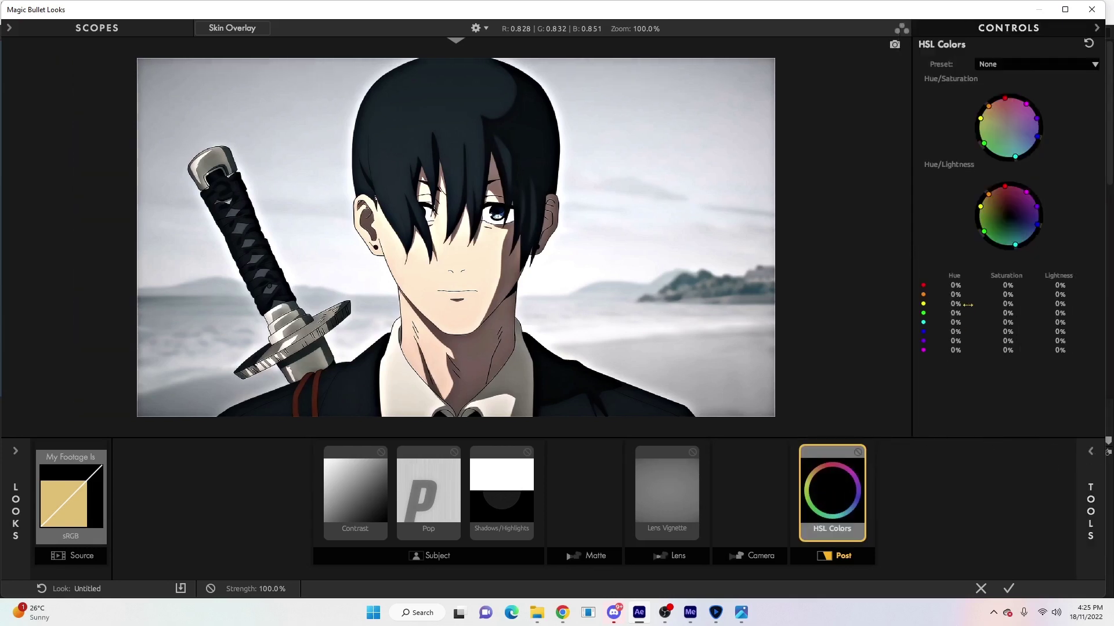
Raise red saturation and lightness to +15% and orange saturation to +15%.
click(1006, 286)
text(15)
key(Return)
click(1057, 284)
text(15)
key(Return)
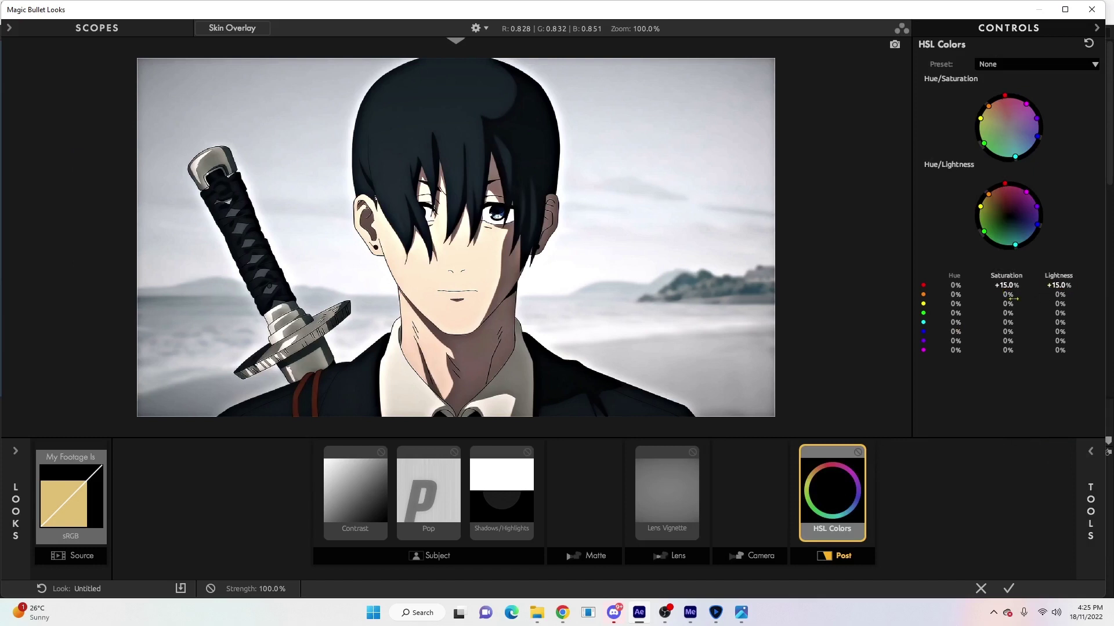
click(1006, 294)
text(5)
key(Return)
click(1062, 295)
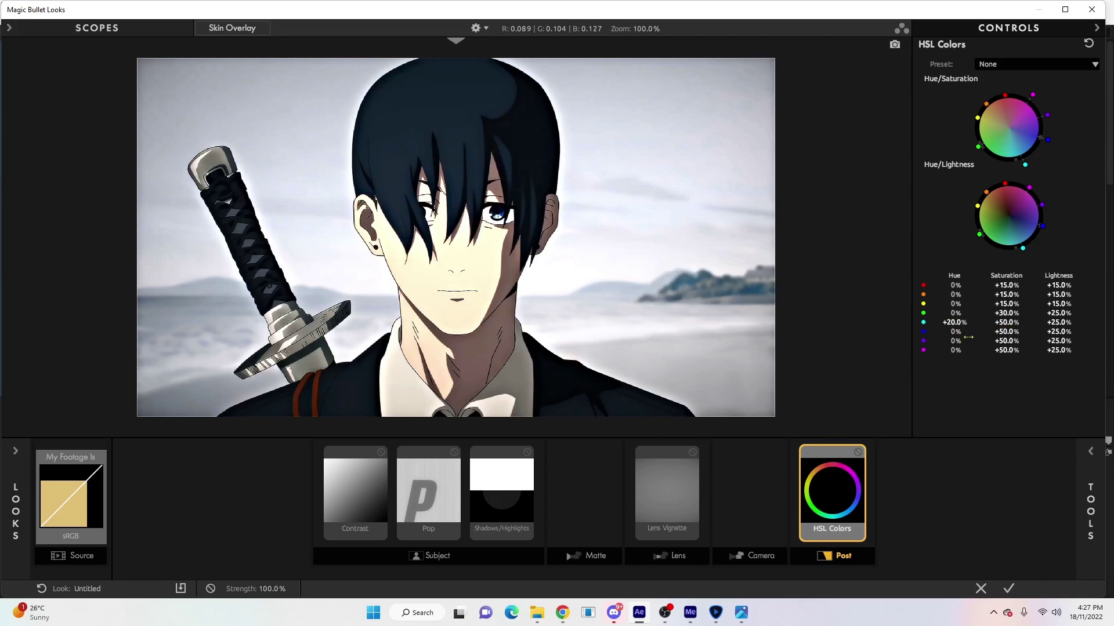
Add Mojo II to the Post stage with a Mojo amount of 25%.
click(1083, 474)
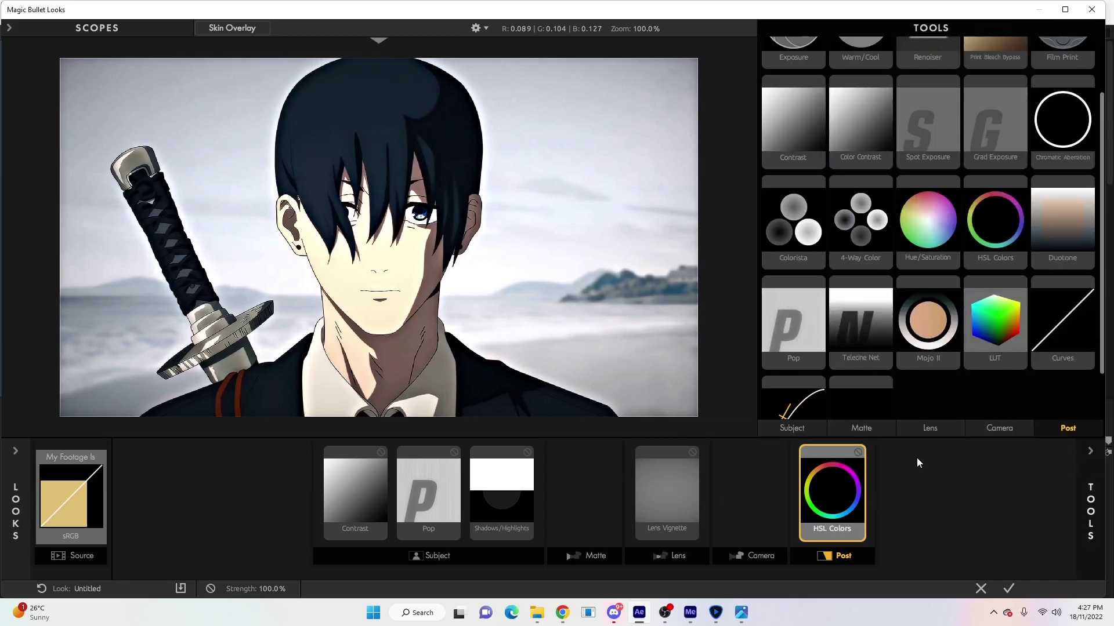
drag(926, 356, 859, 513)
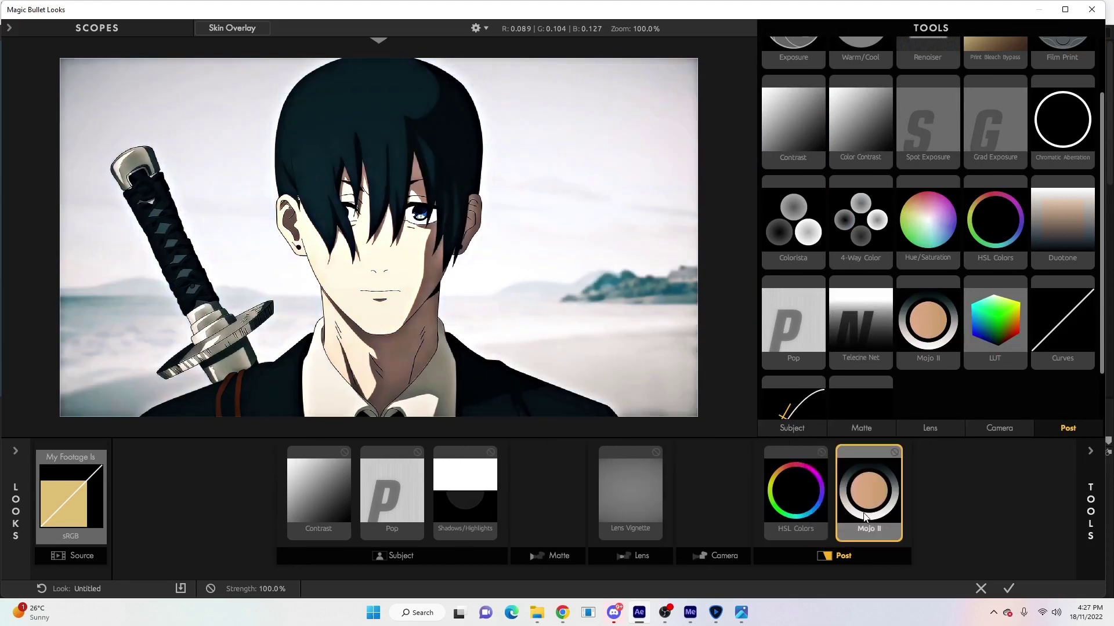
click(1087, 461)
click(1007, 79)
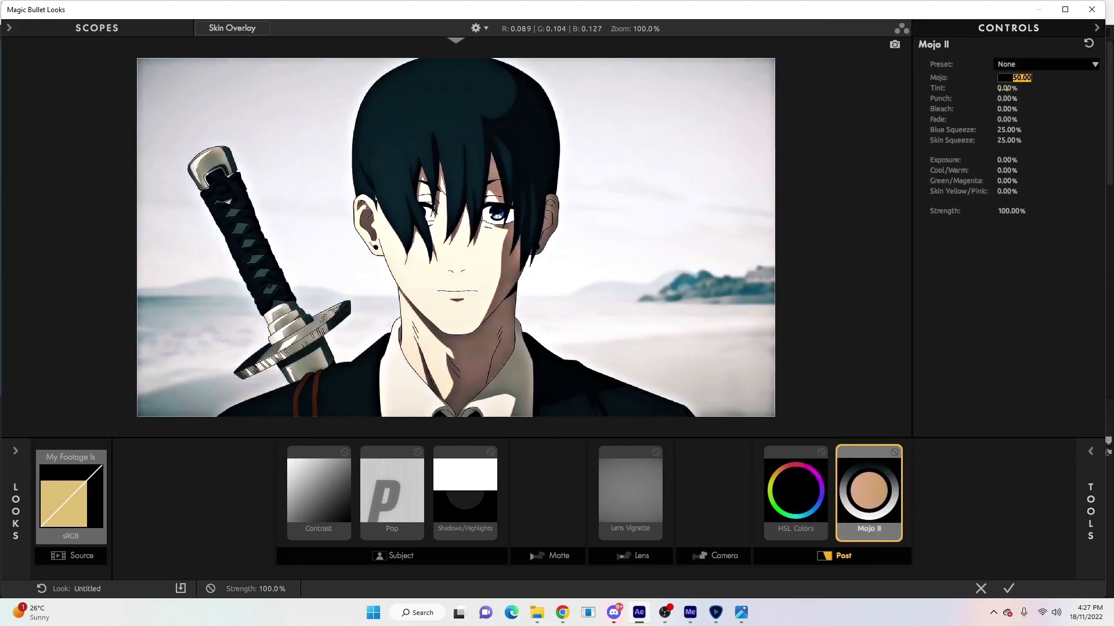
text(25)
key(Return)
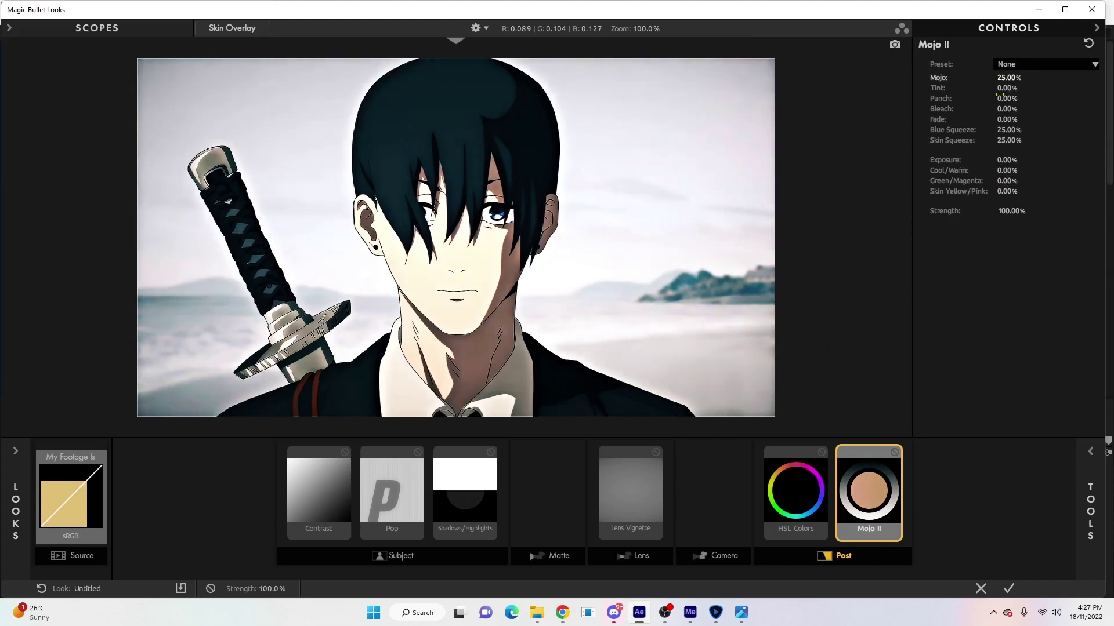
Set Mojo II Punch to +45%, Bleach to -100% and strength to 50%.
click(1008, 99)
text(45)
key(Return)
click(1009, 109)
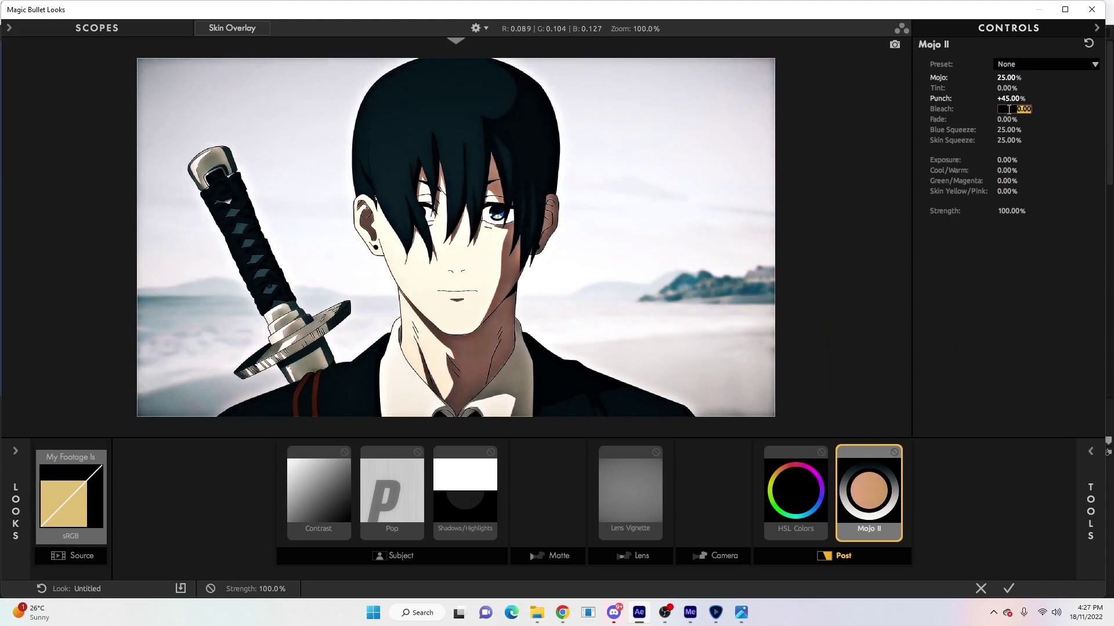
text(100)
key(Return)
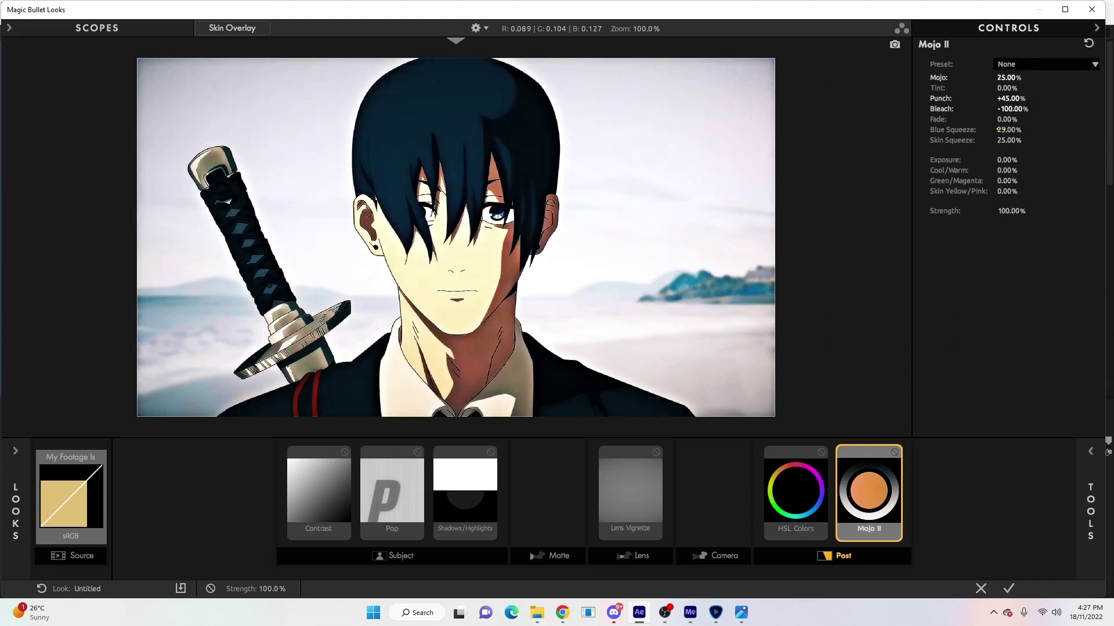
click(1011, 212)
text(50)
key(Return)
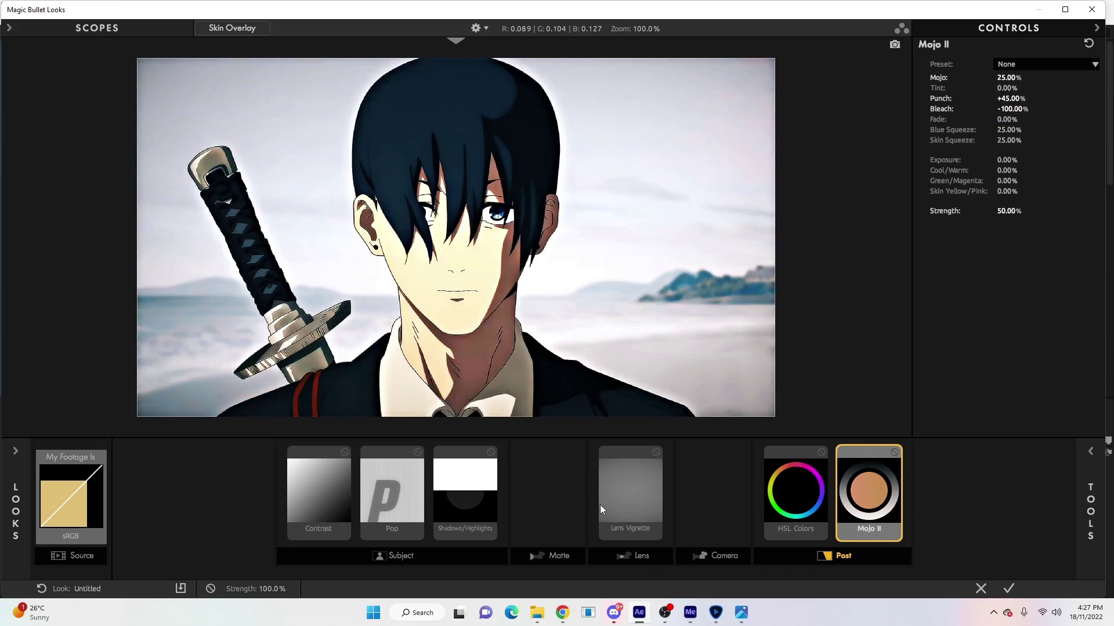
Add Warm/Cool to the end of the Post stage with warmth +0.120 and tint -0.150.
click(626, 496)
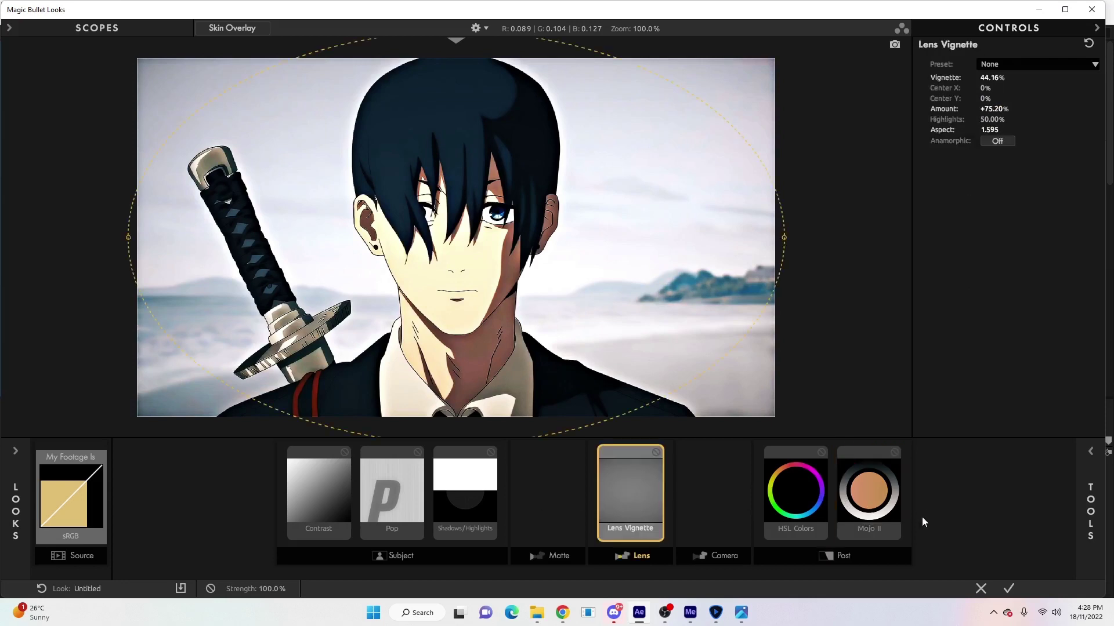
click(1078, 462)
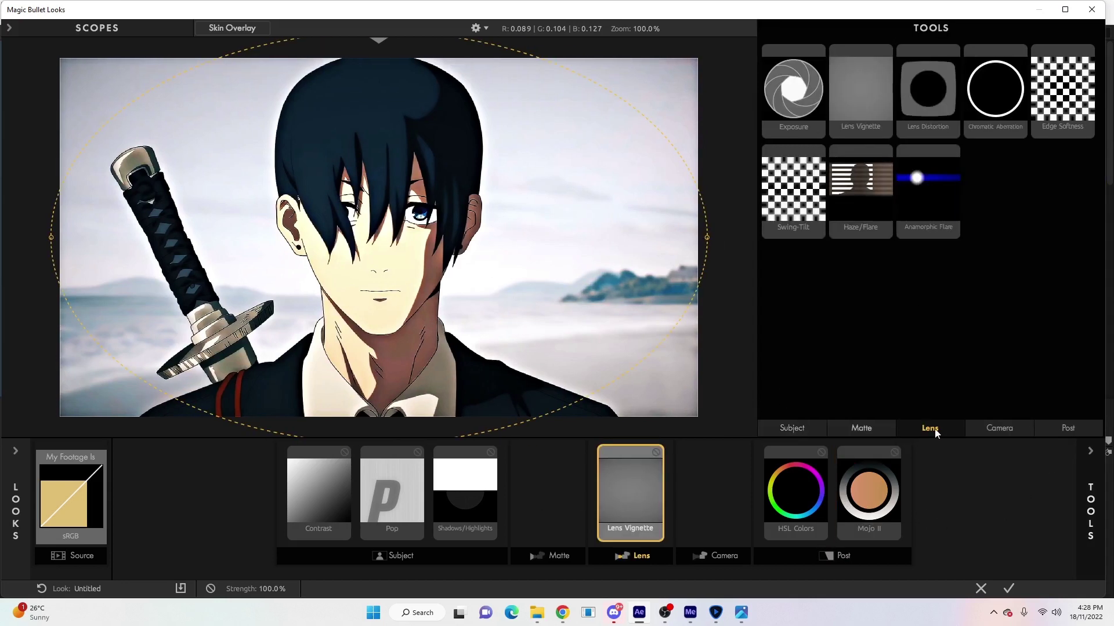
click(986, 429)
click(1051, 430)
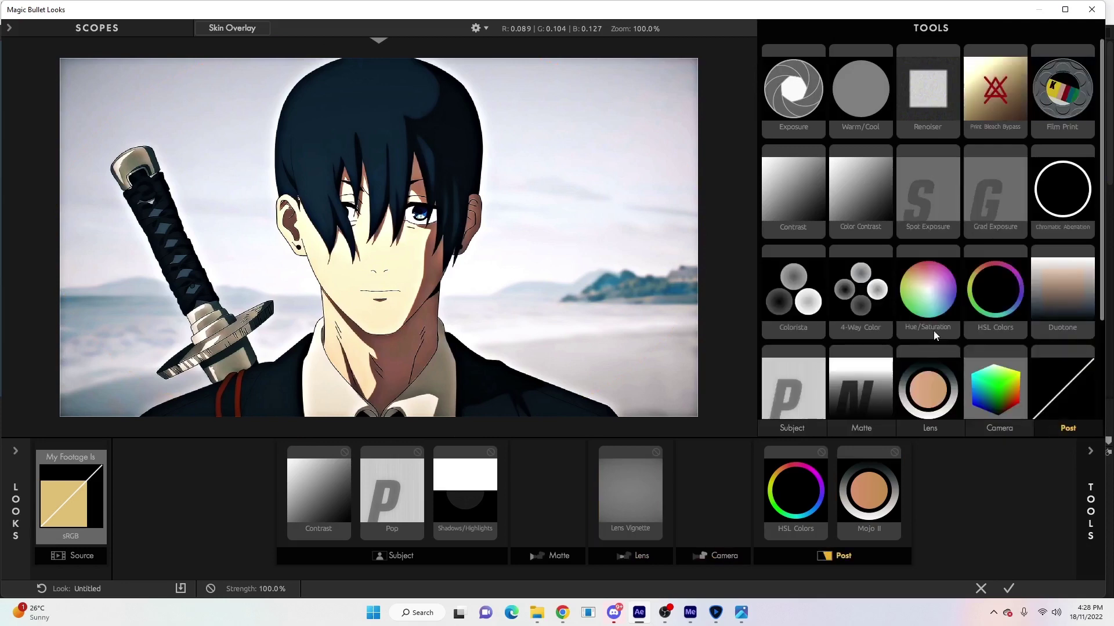
scroll(934, 330, down, 1)
scroll(941, 329, up, 1)
drag(858, 110, 555, 496)
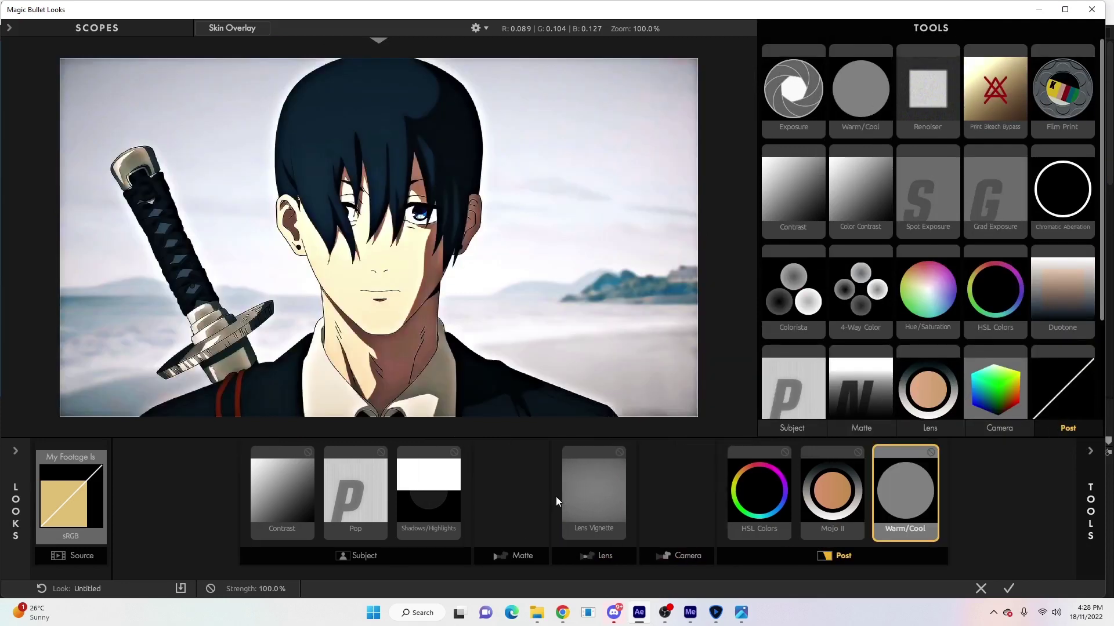
click(1089, 463)
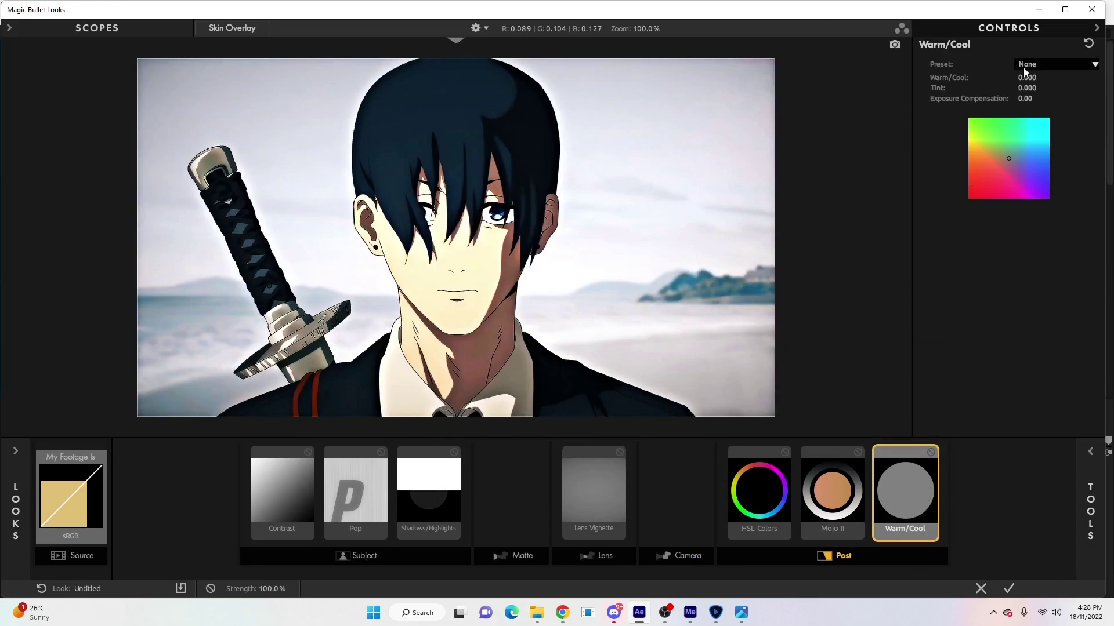
drag(1029, 77, 1036, 77)
drag(1029, 88, 1019, 88)
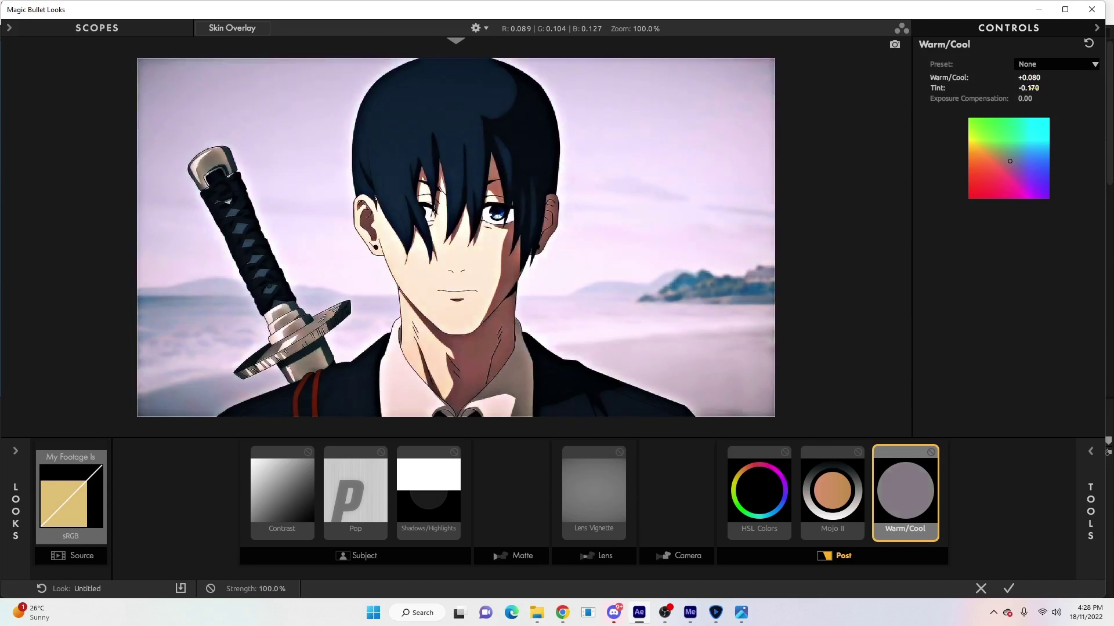
drag(1029, 78, 1012, 108)
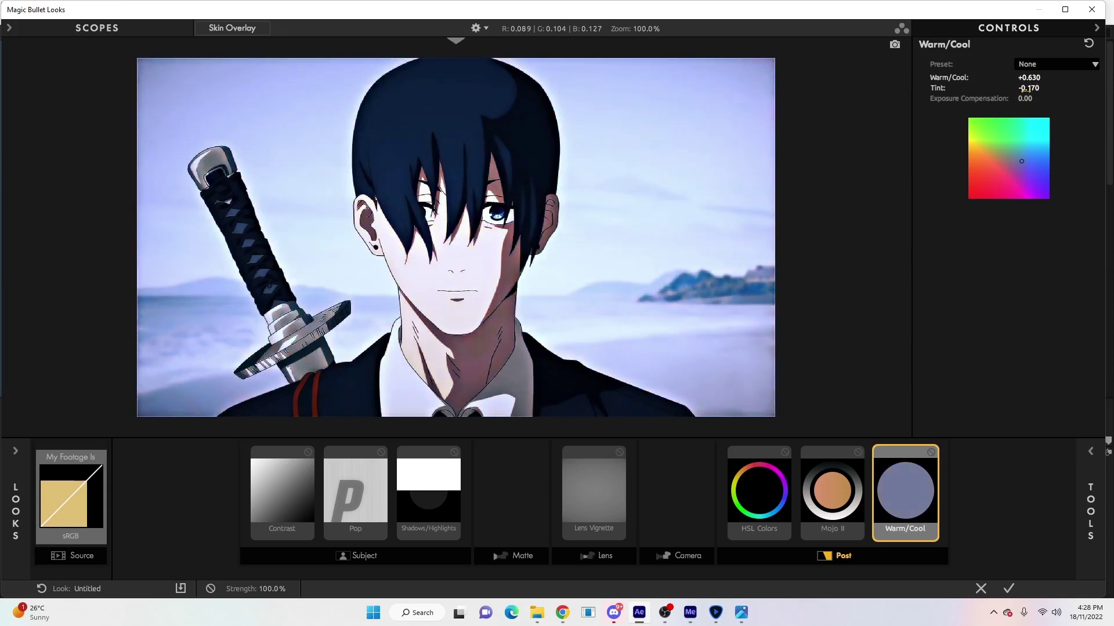
drag(1030, 78, 1031, 88)
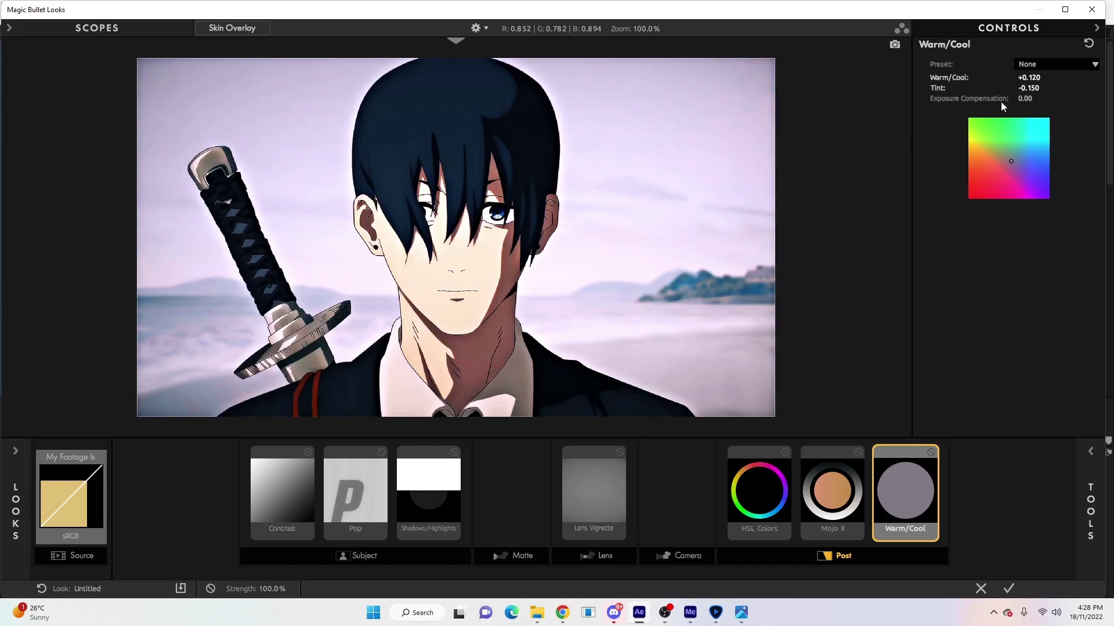
Apply the look and add Hue/Saturation to the adjustment layer with Master Saturation 25.
click(1009, 588)
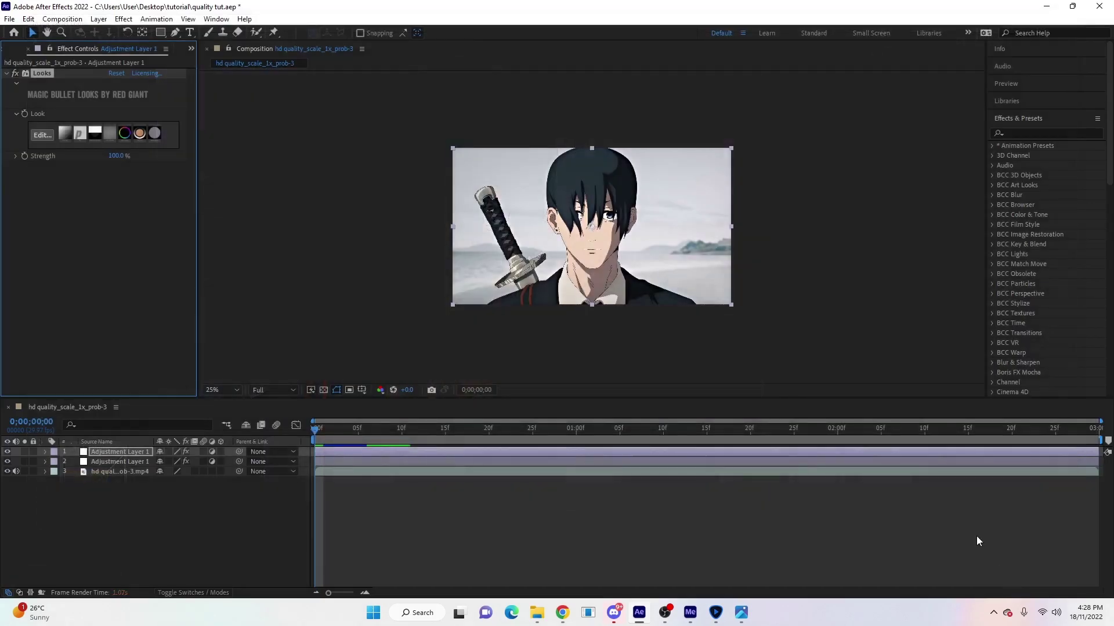
click(1030, 131)
text(hue)
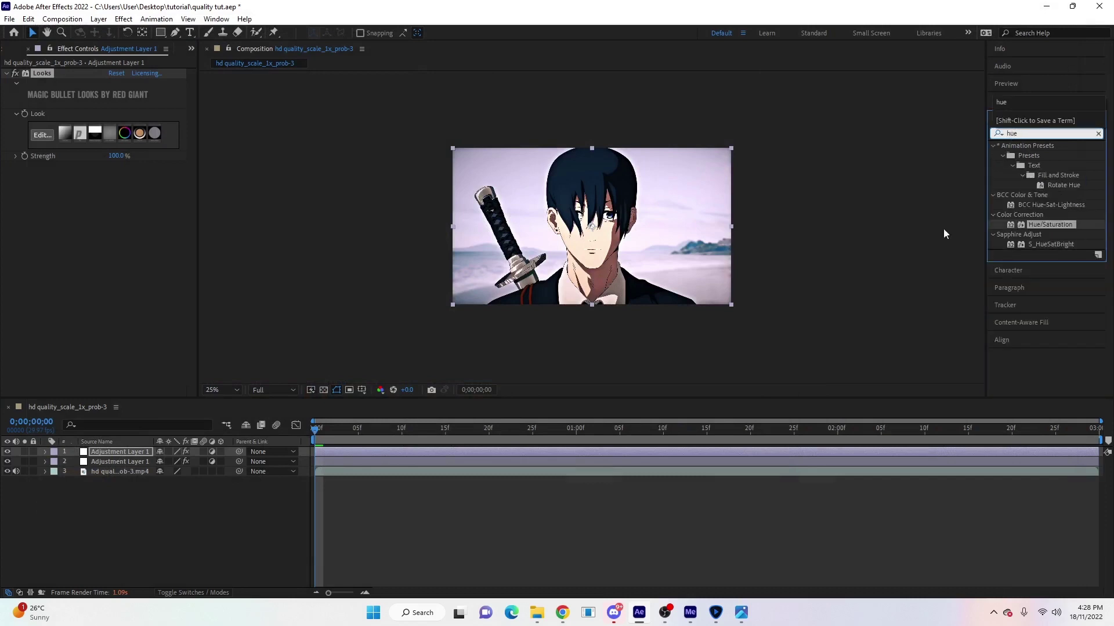
drag(1046, 228, 333, 452)
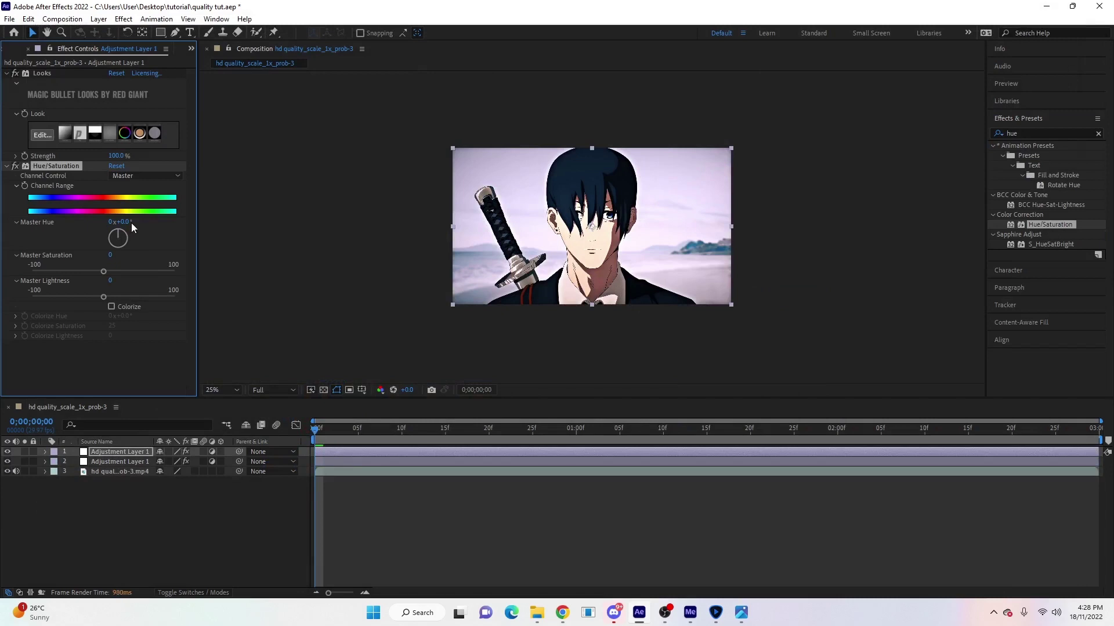
click(109, 256)
text(25)
key(Return)
Compare the graded and ungraded image at 50% preview, leaving the adjustment layer on.
key(period)
key(period)
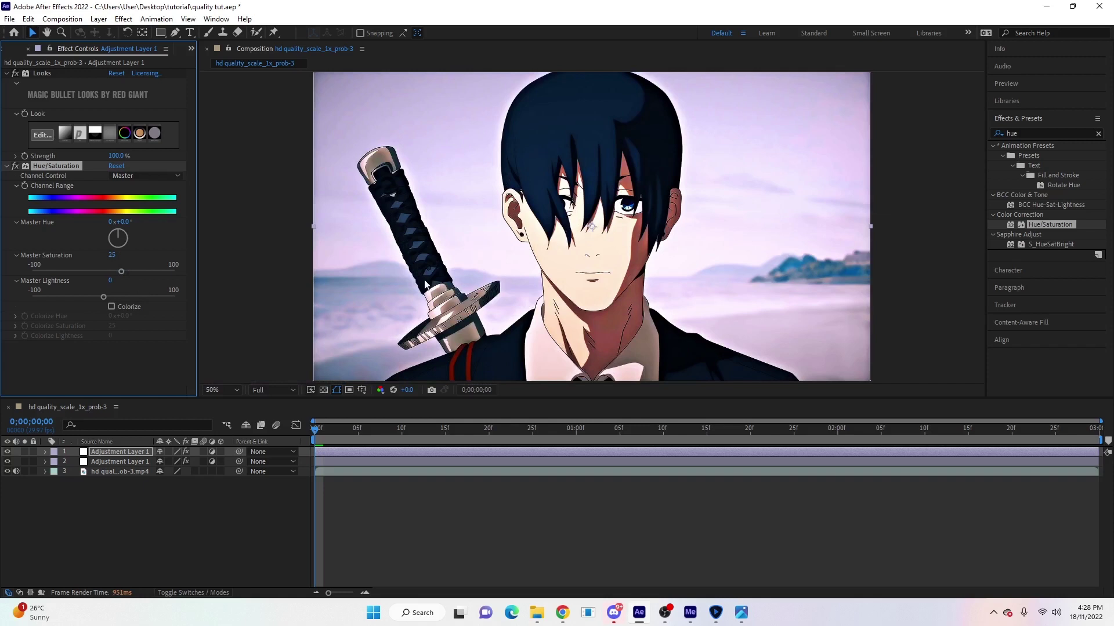
click(7, 453)
click(7, 459)
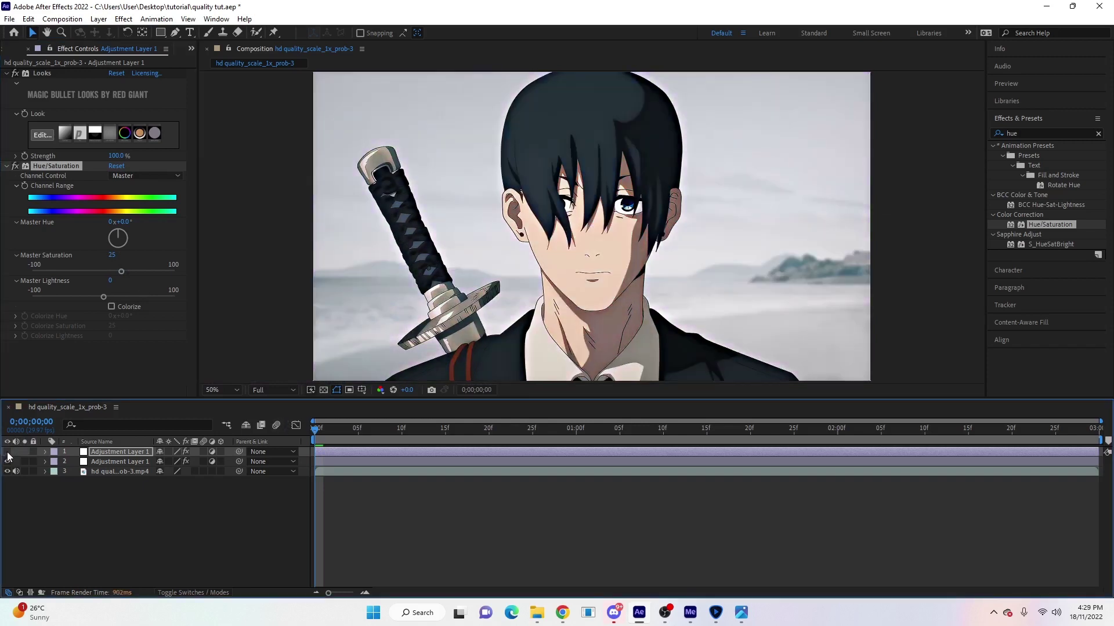
click(7, 459)
click(9, 459)
click(9, 458)
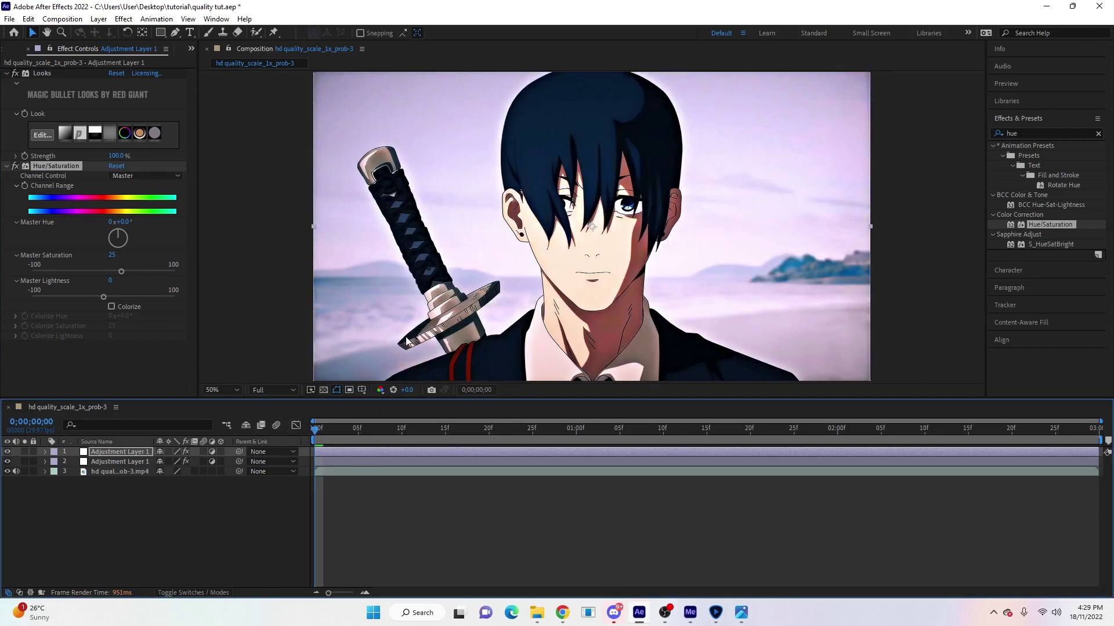
Pre-compose the video and both adjustment layers into Pre-comp 1, moving all attributes.
key(comma)
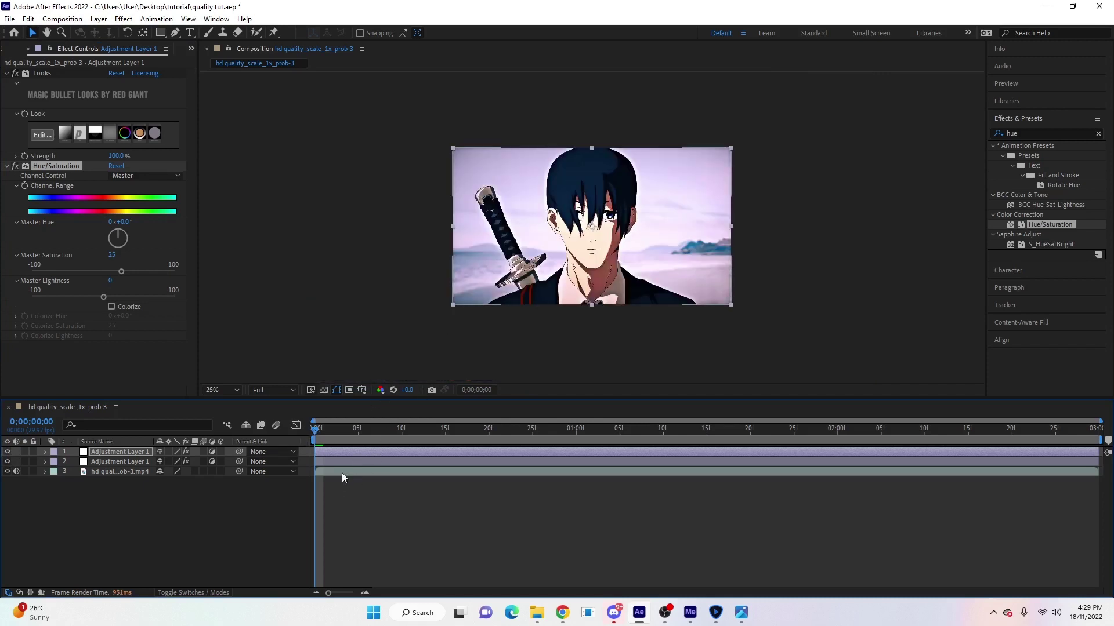
click(339, 475)
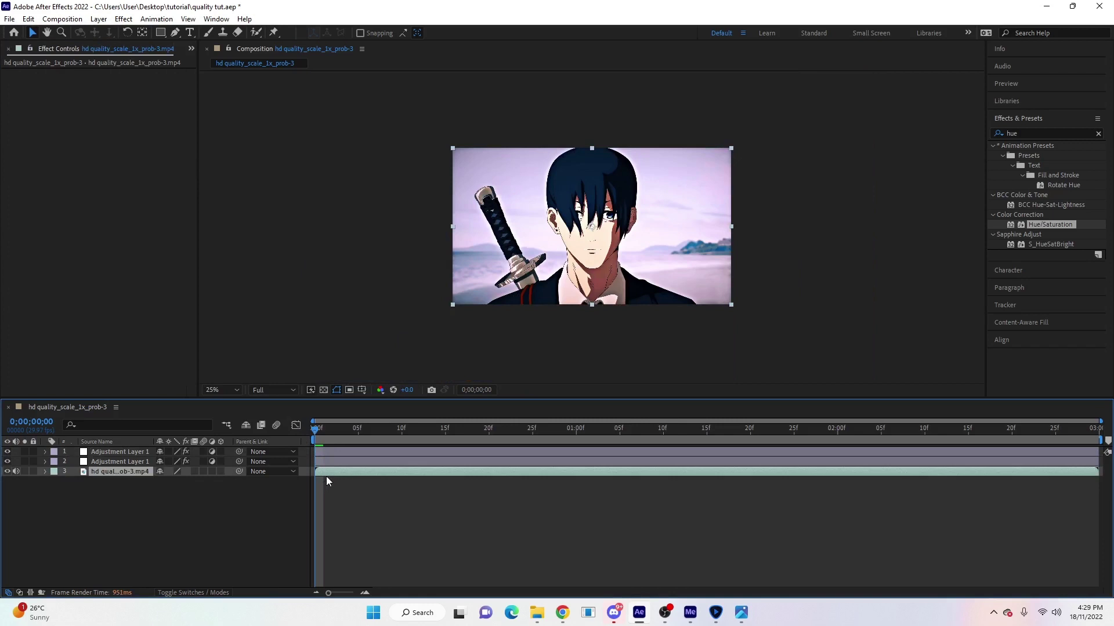
shift+click(322, 453)
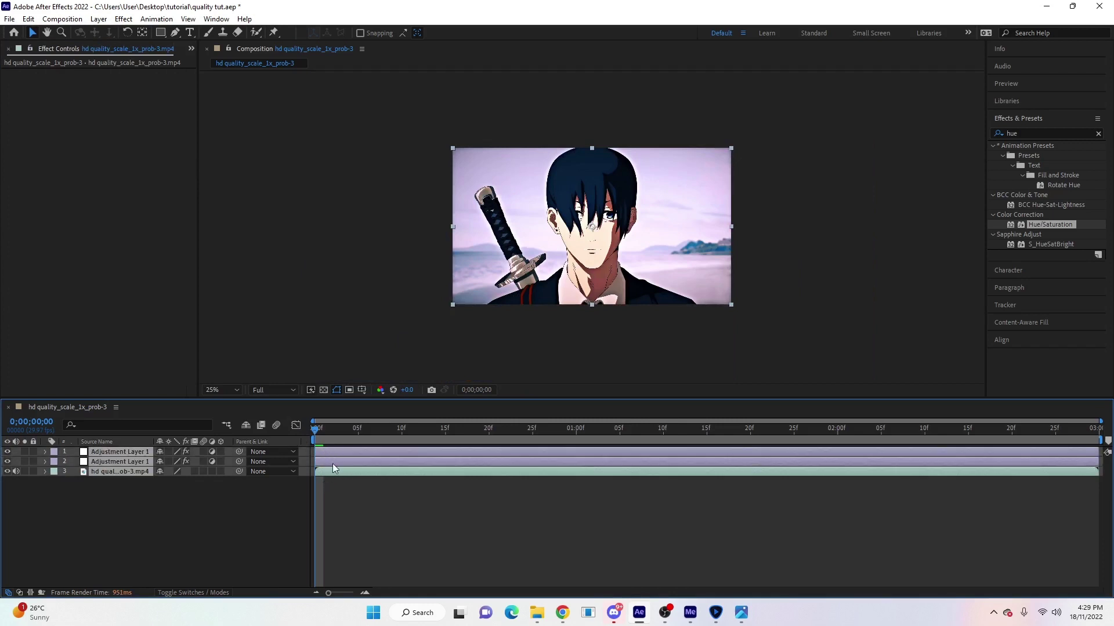
key(ctrl+shift+c)
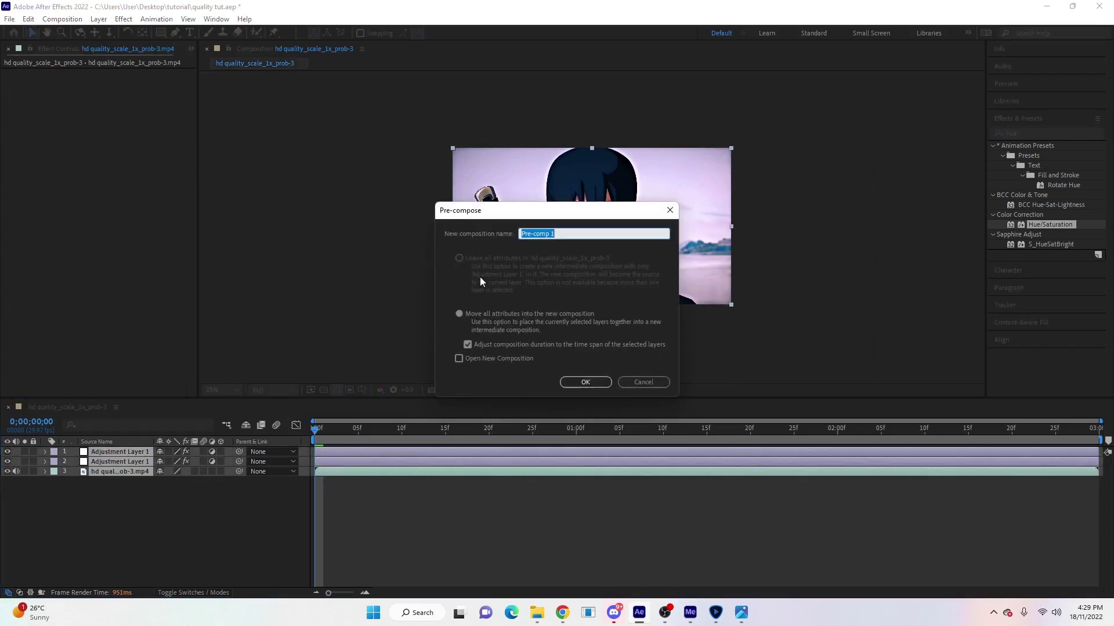
click(467, 317)
key(Return)
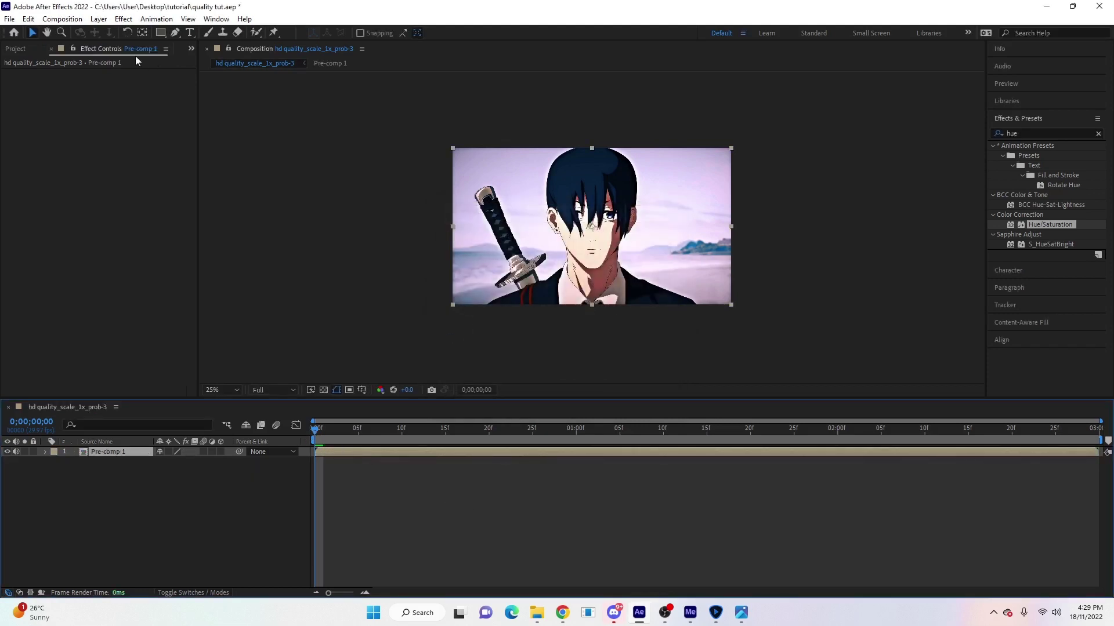
Queue the composition for rendering with Best Settings and AVI output.
click(62, 19)
click(93, 119)
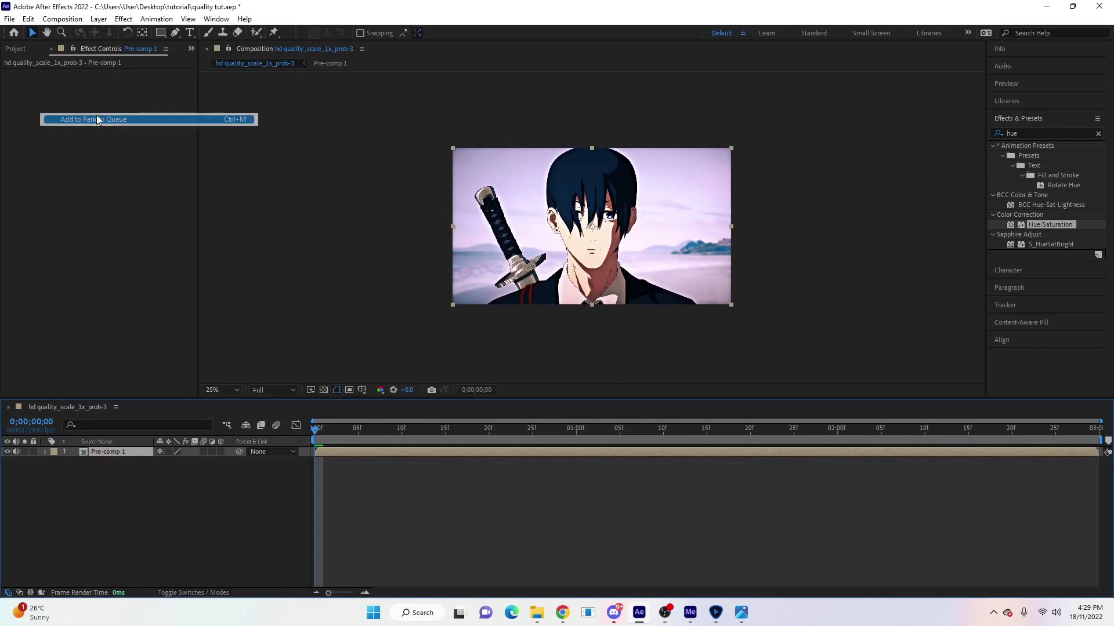
click(101, 469)
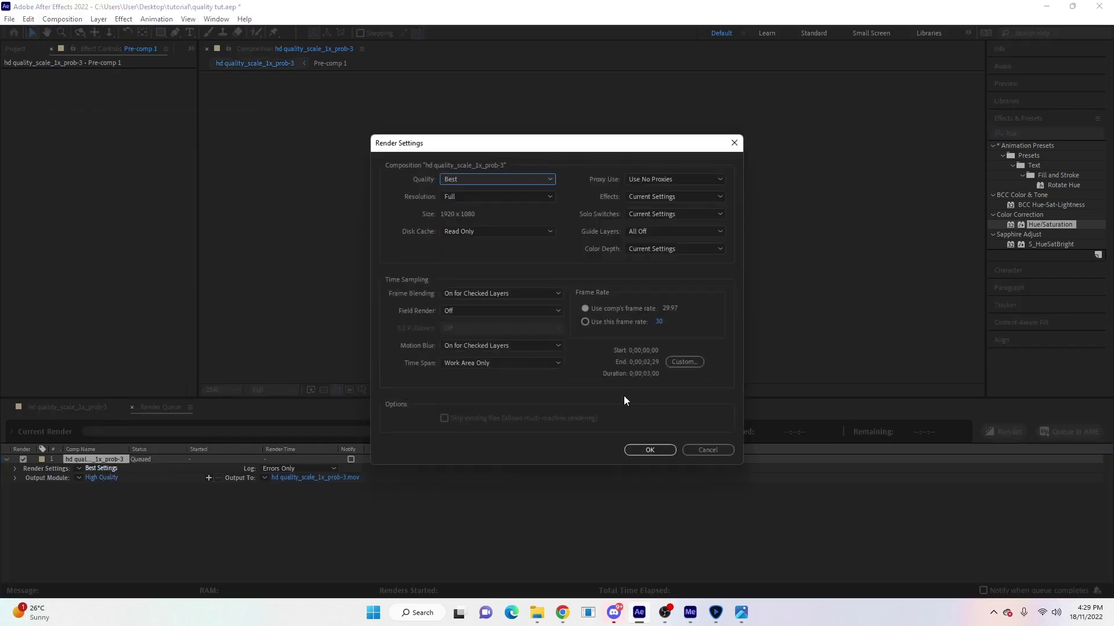
click(645, 451)
click(102, 478)
click(499, 162)
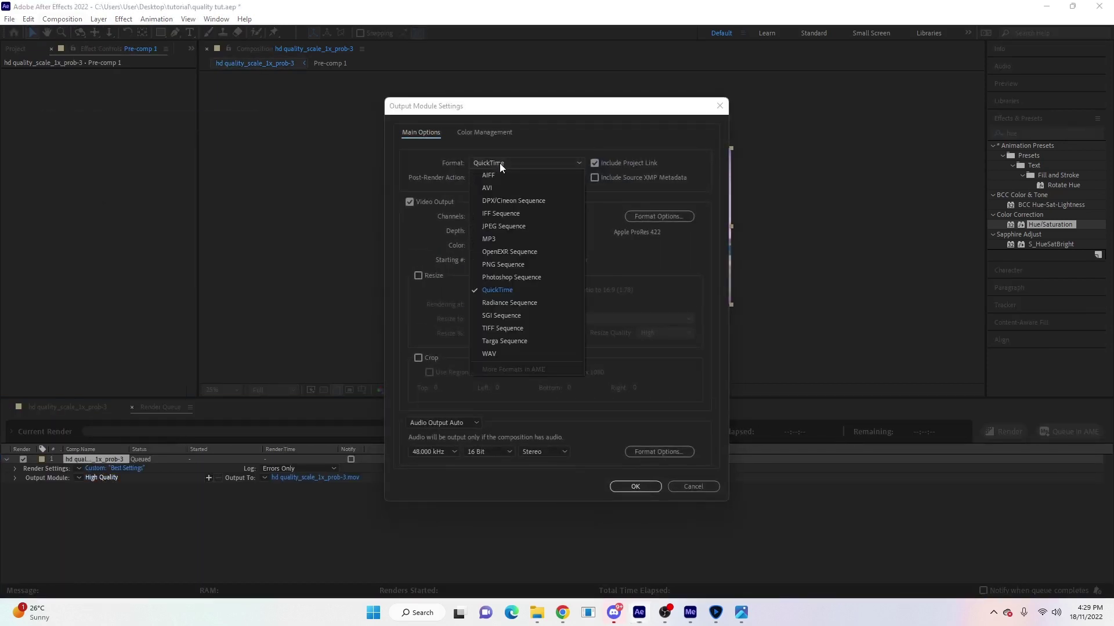
click(486, 191)
click(635, 486)
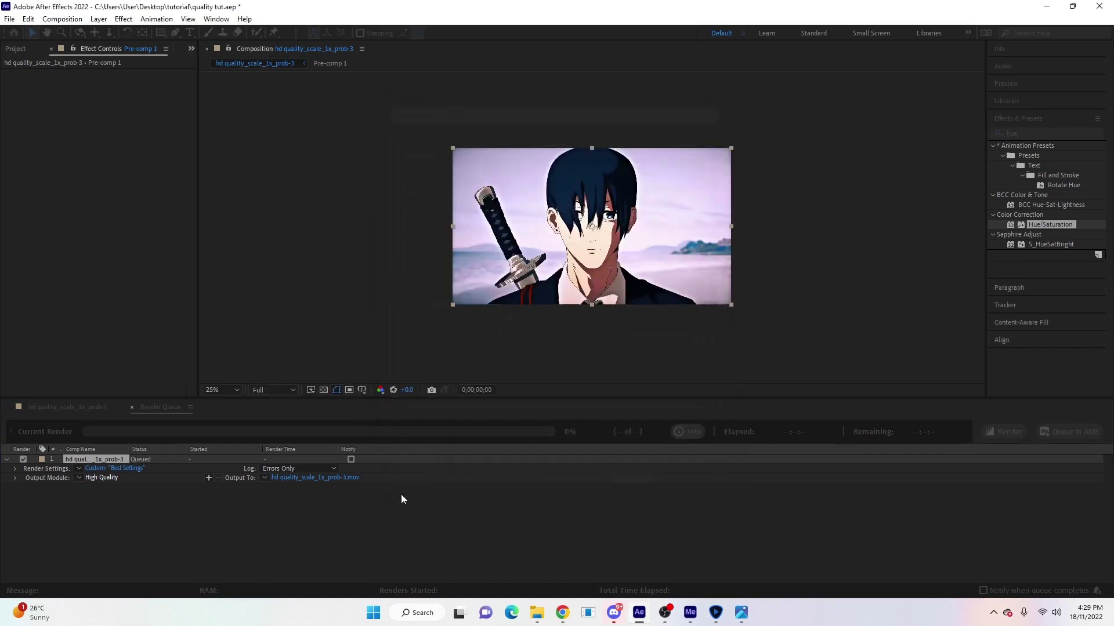
Save the output as hd quality_scale_1x_prob-3.avi and start the render.
click(298, 468)
click(239, 514)
click(286, 478)
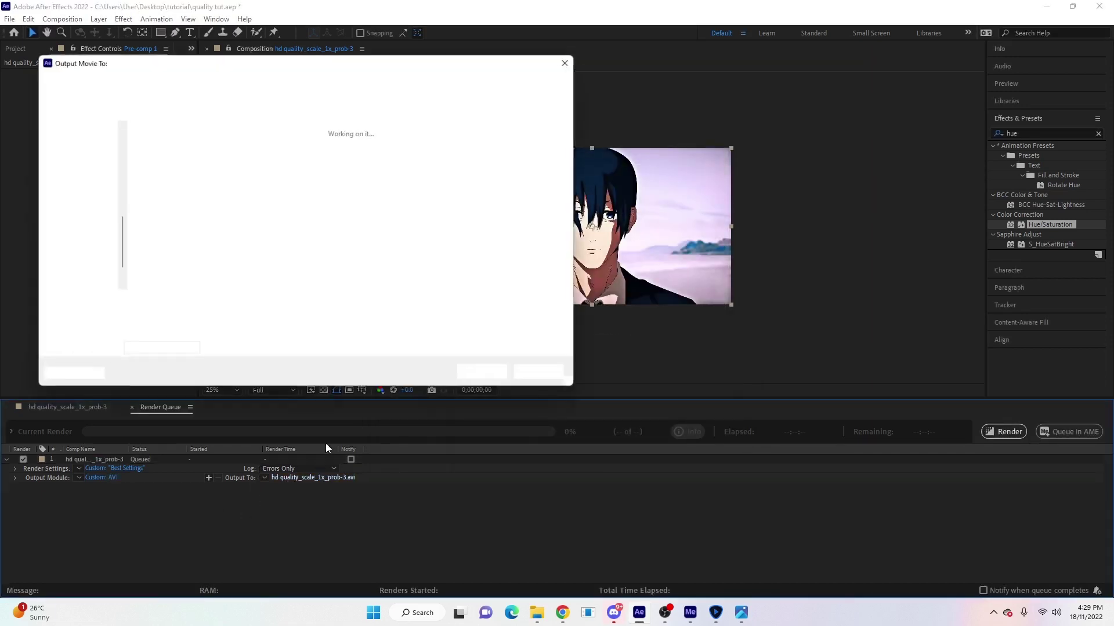
click(487, 376)
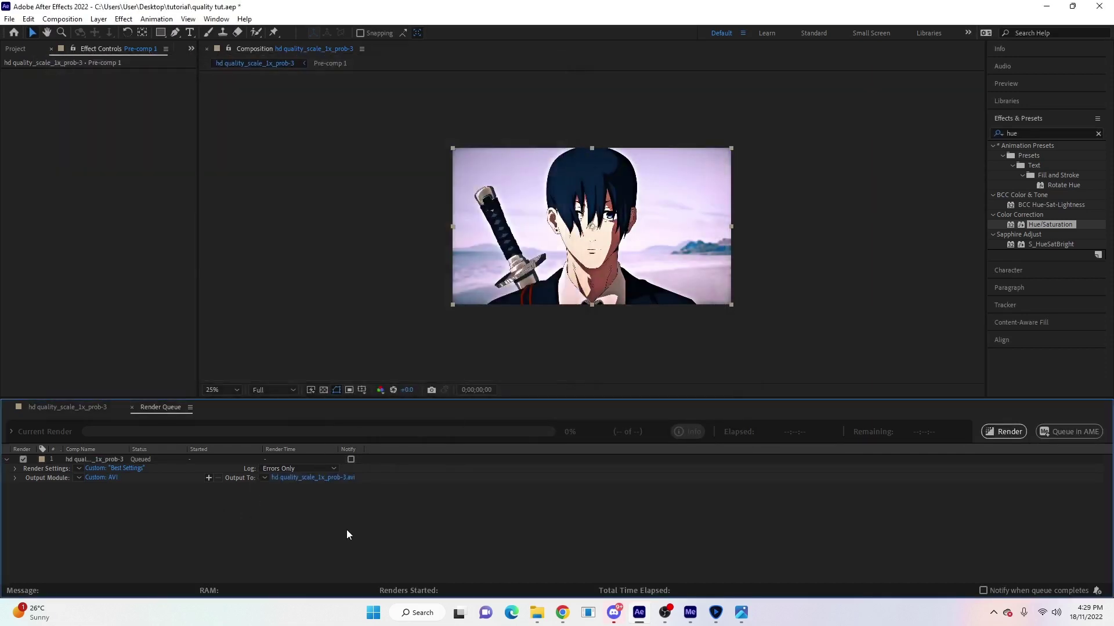
click(1003, 432)
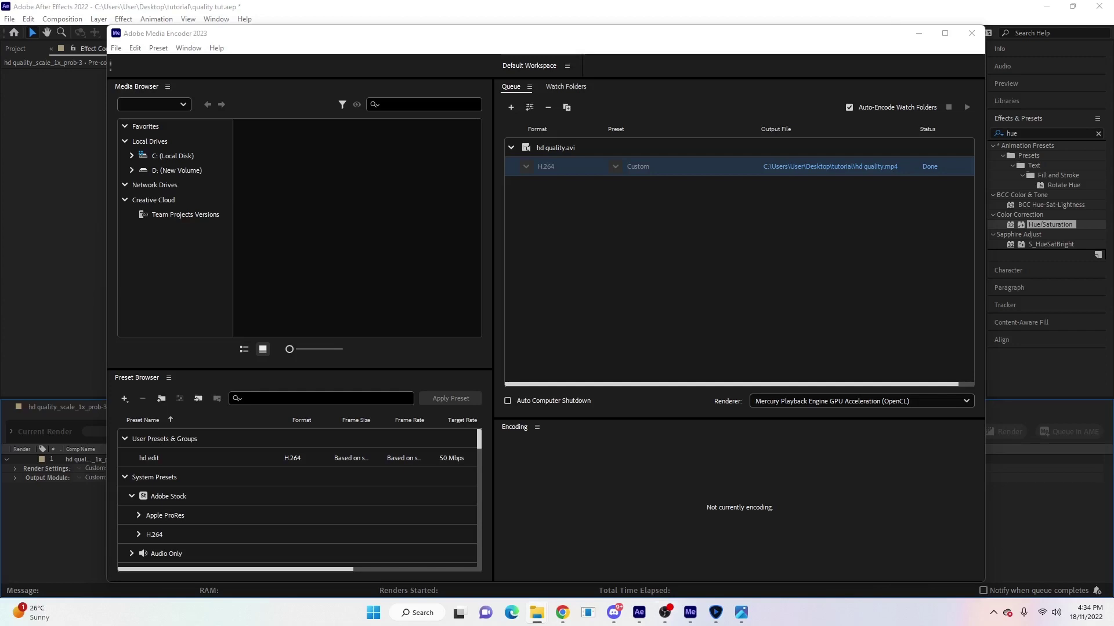
Encode hd quality_scale_1x_prob-3.avi to H.264 MP4 at maximum depth, matching the source size.
drag(405, 279, 599, 221)
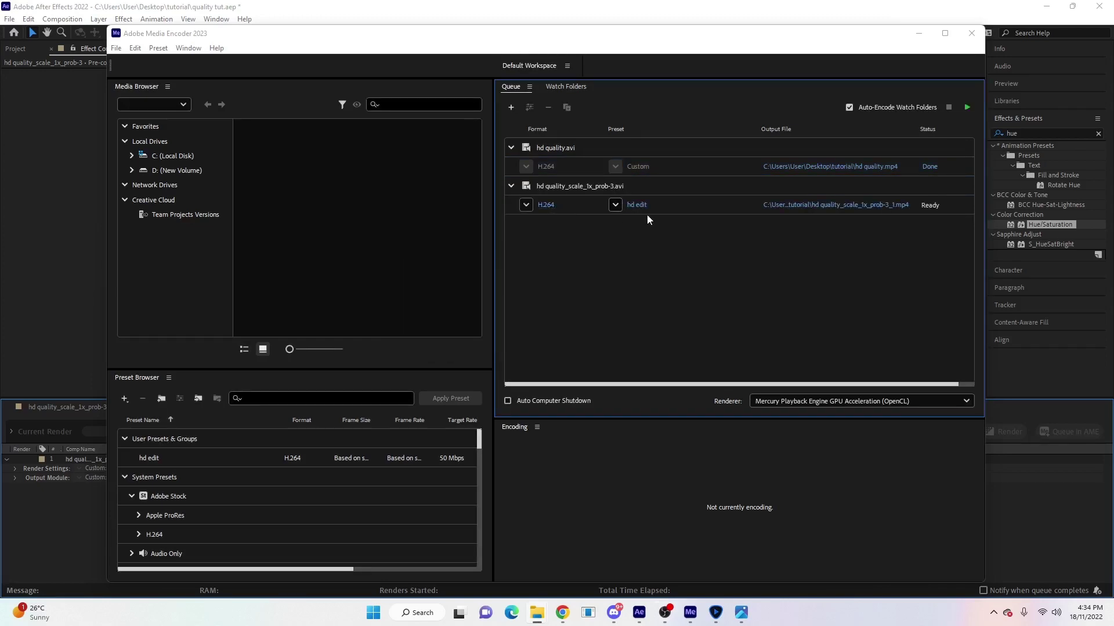
click(547, 205)
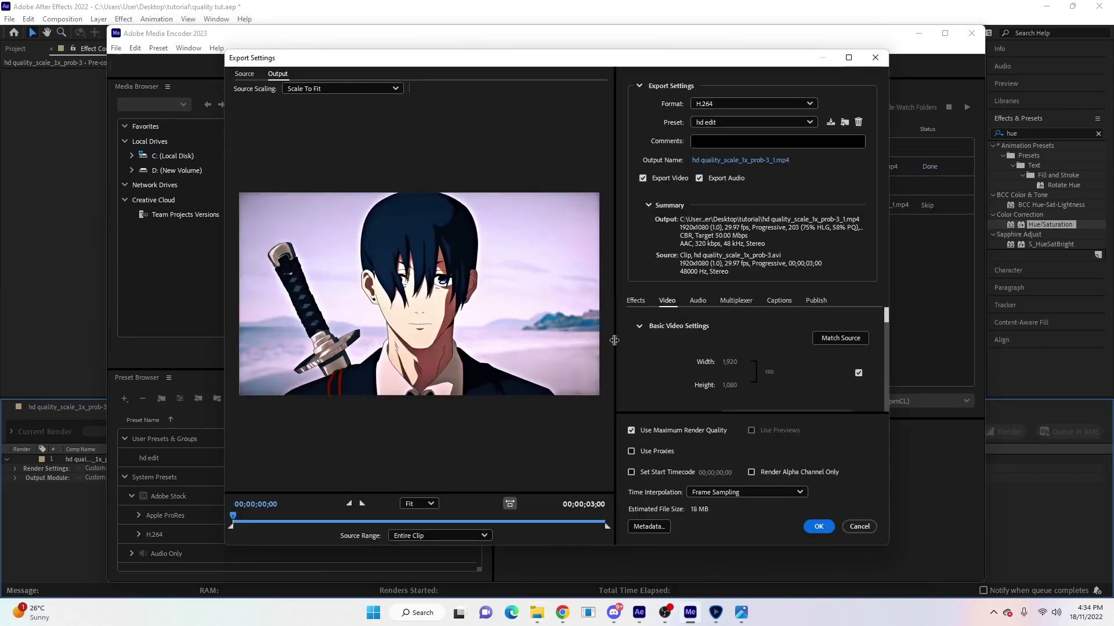
scroll(712, 371, down, 5)
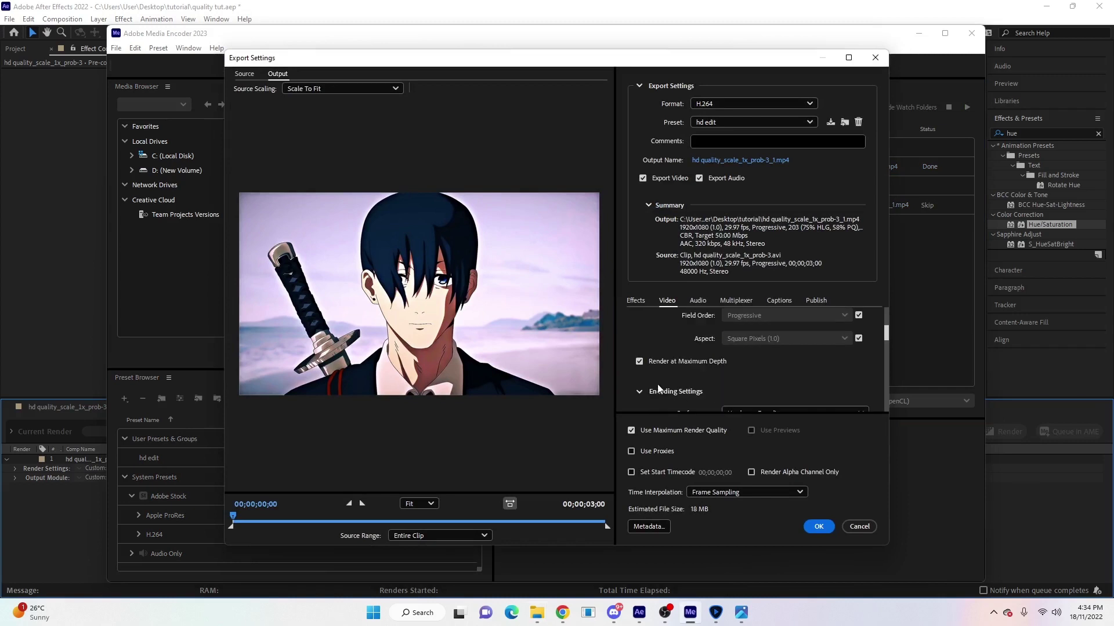
click(640, 363)
scroll(670, 399, up, 5)
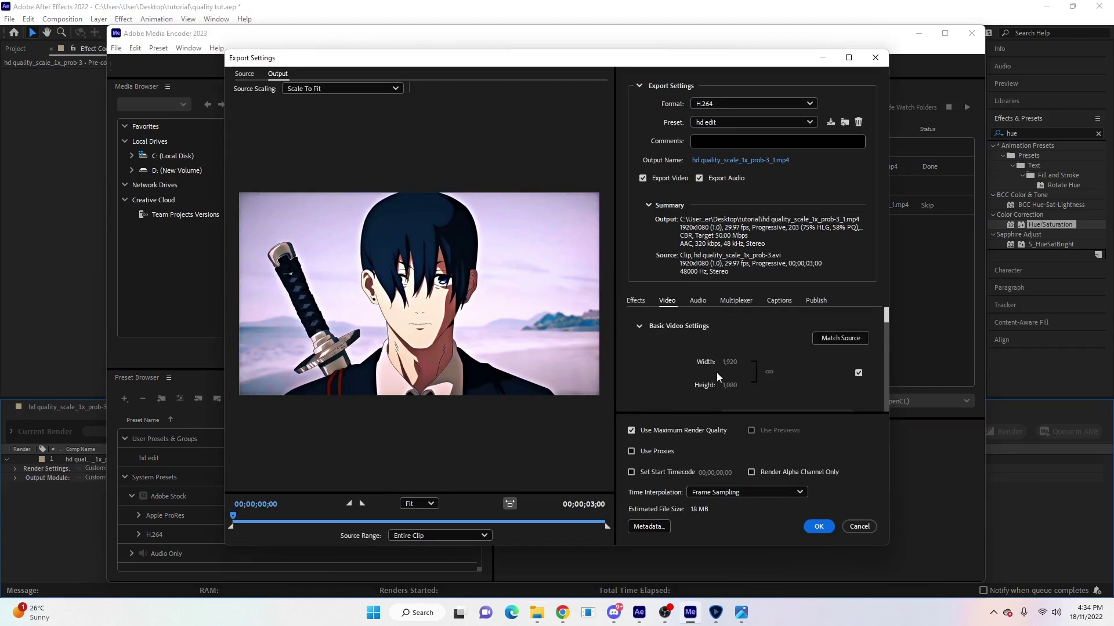
click(833, 342)
click(819, 527)
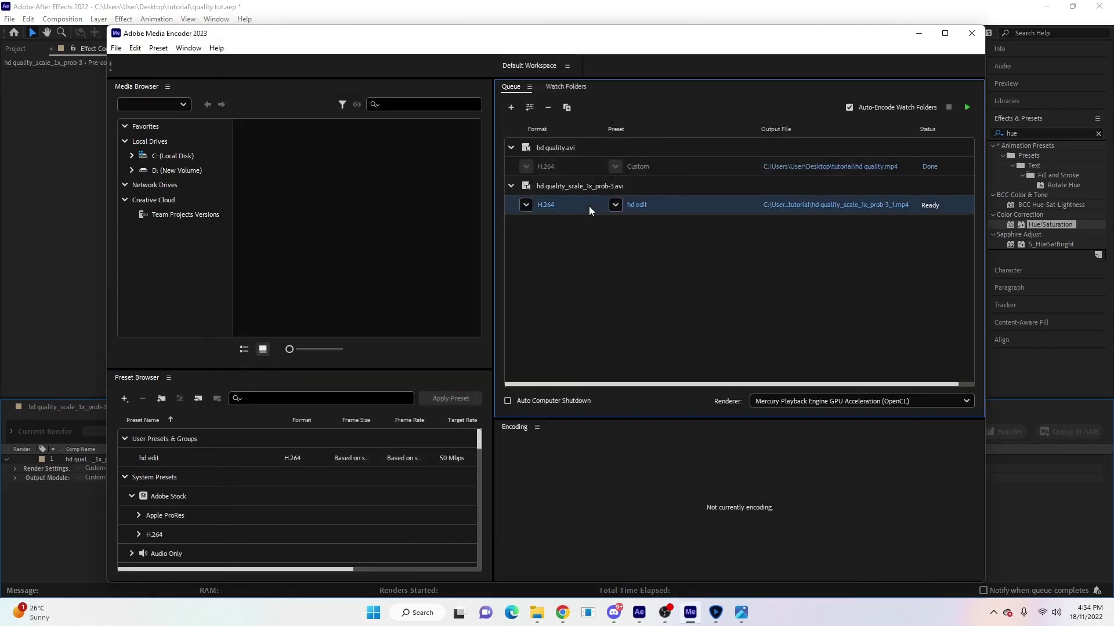
click(966, 107)
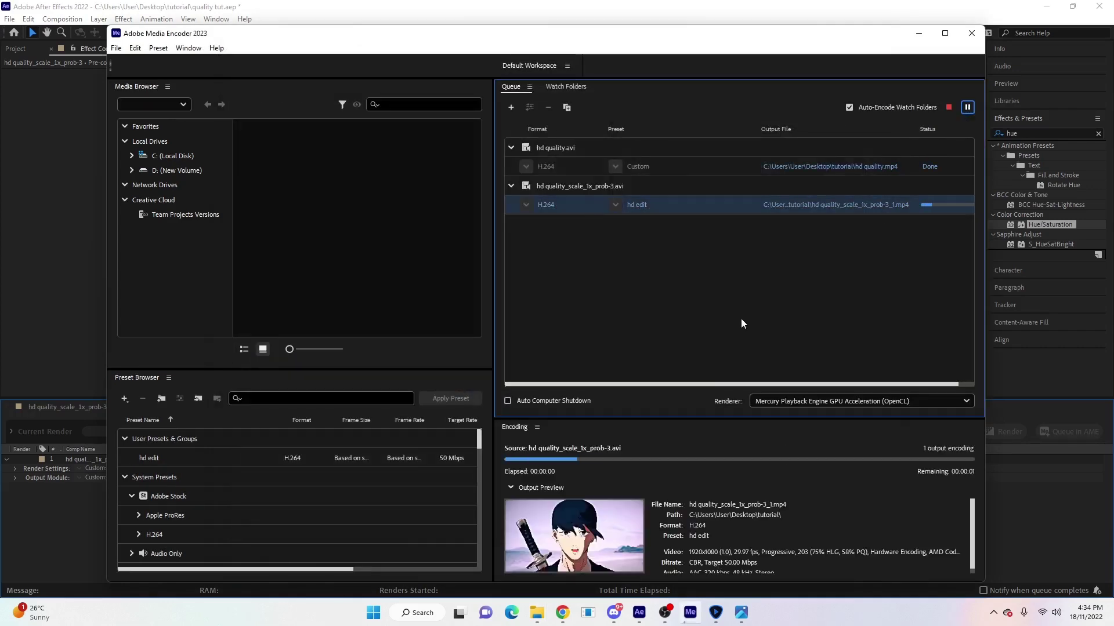
click(716, 613)
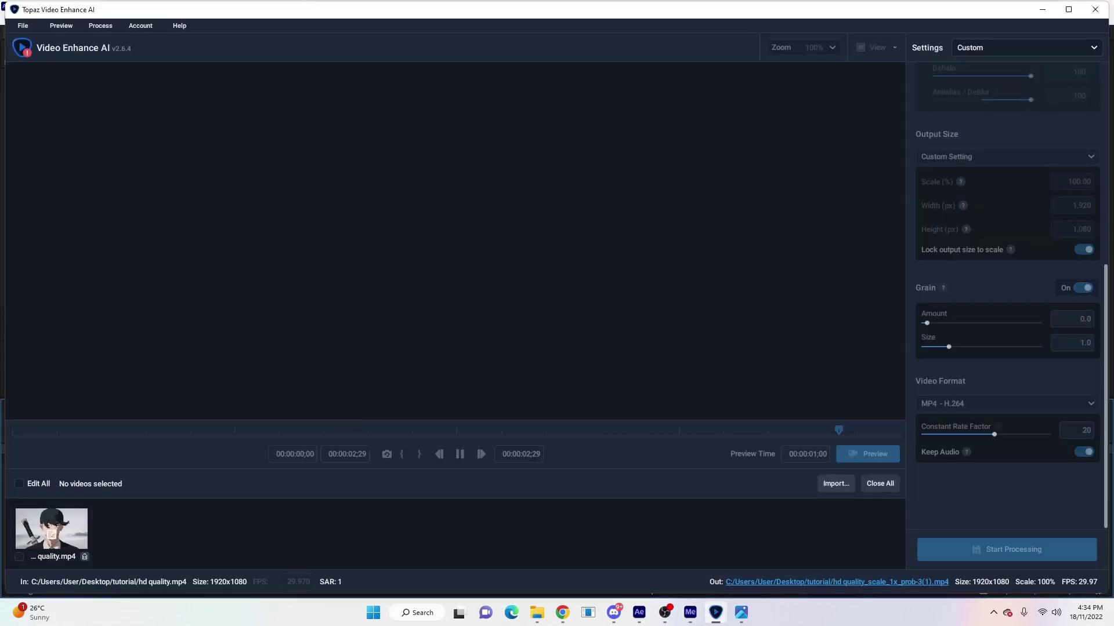
Close the old video and import hd quality_scale_1x_prob-3_1.mp4 from File Explorer.
click(25, 28)
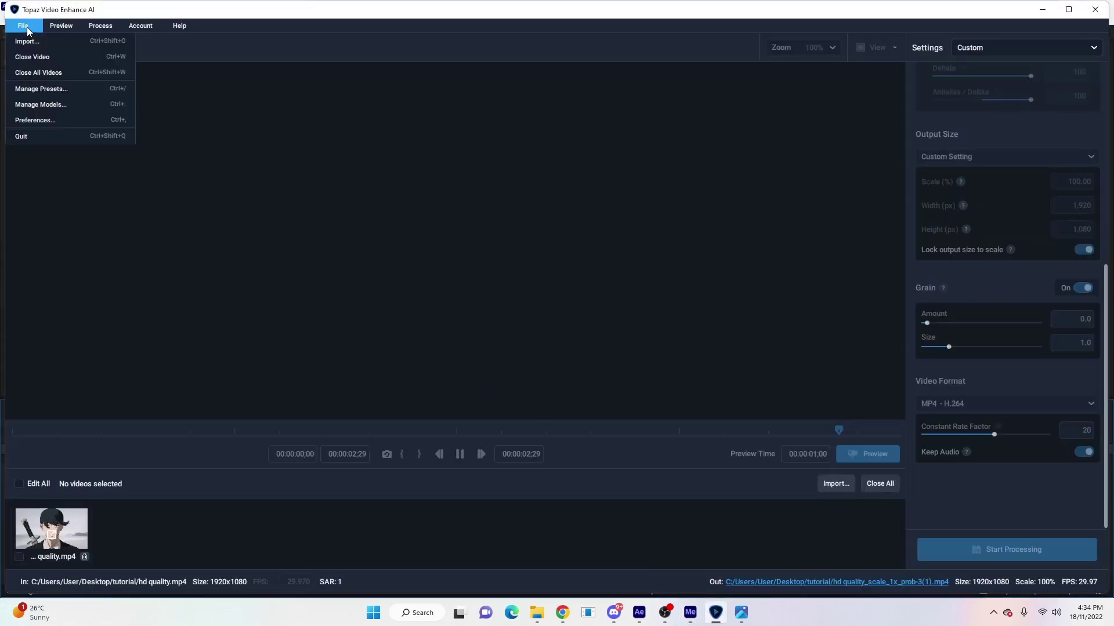
click(41, 54)
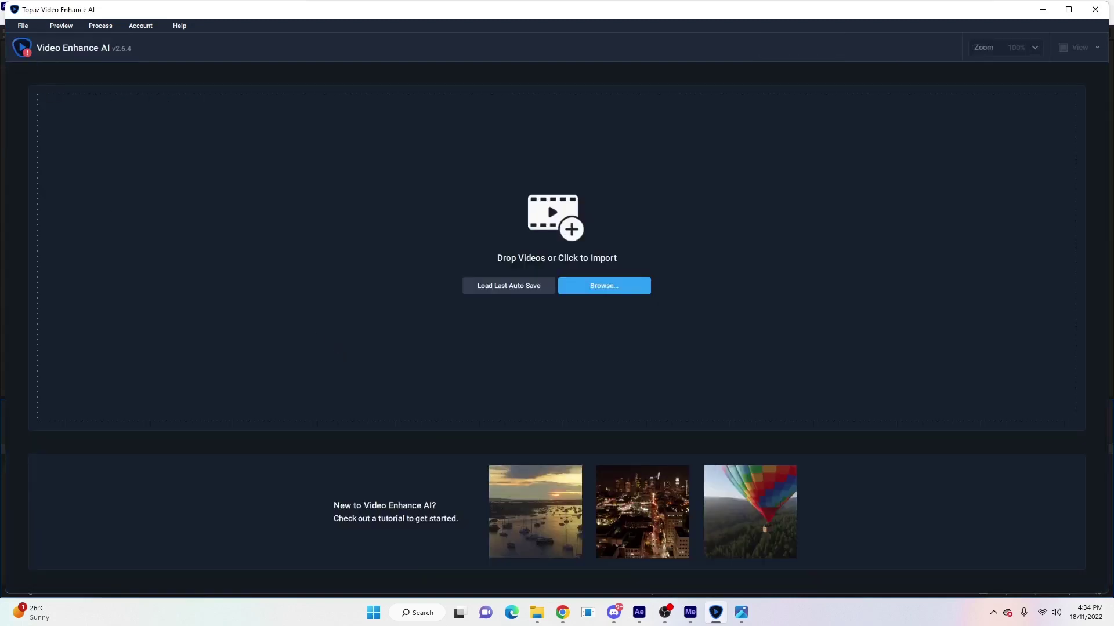
key(alt+Tab)
drag(5, 290, 270, 304)
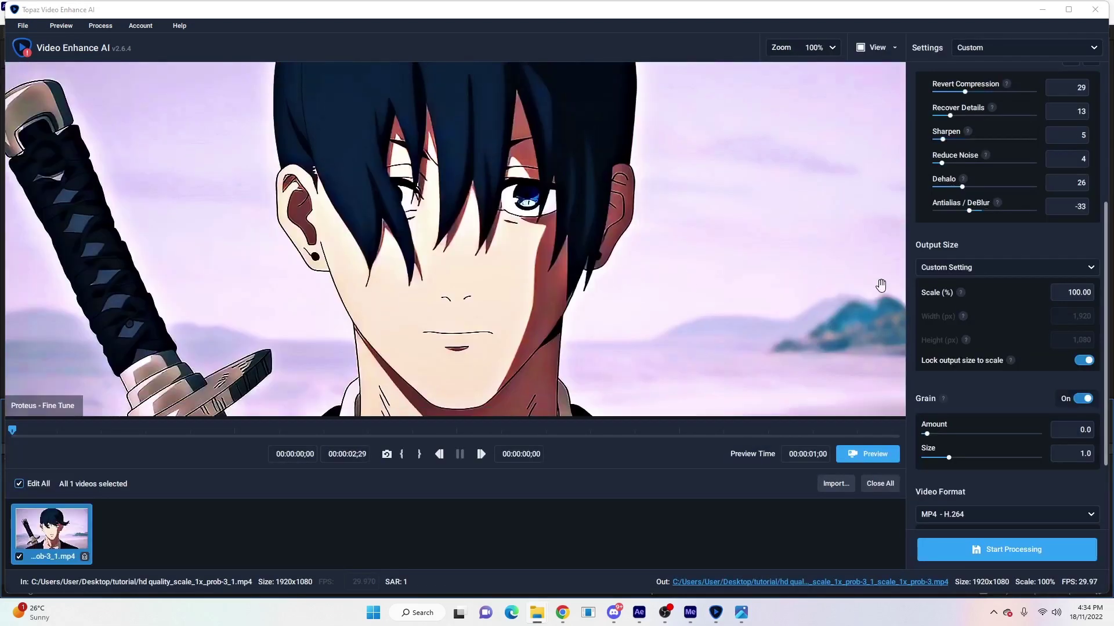
scroll(1050, 238, up, 5)
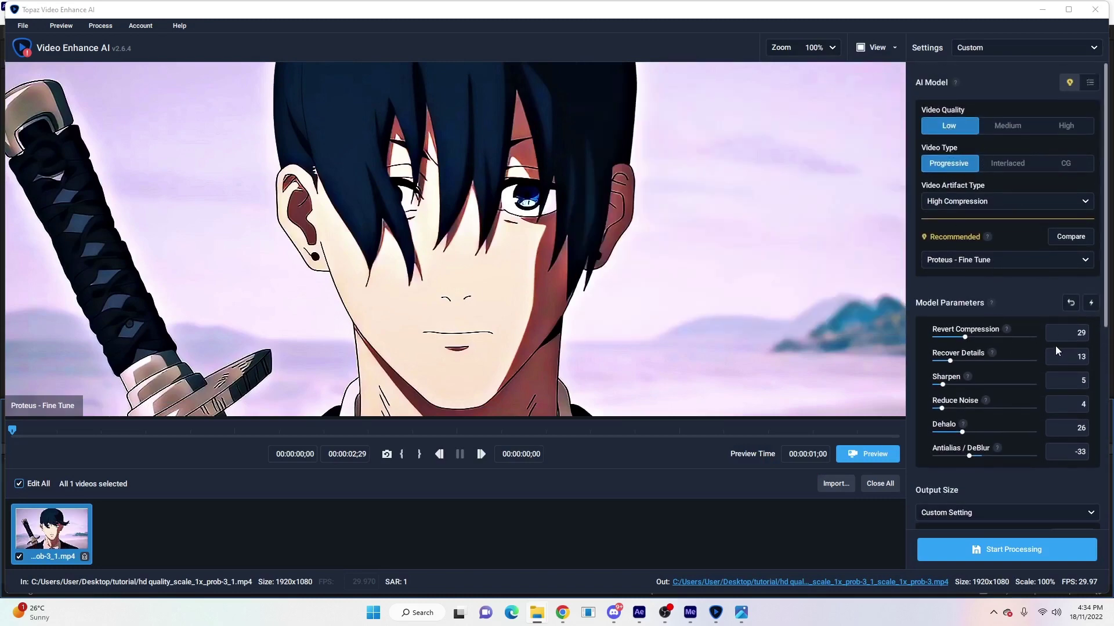
Set Revert Compression to 70, Recover Details to 70 and Sharpen to 0.
double_click(1075, 333)
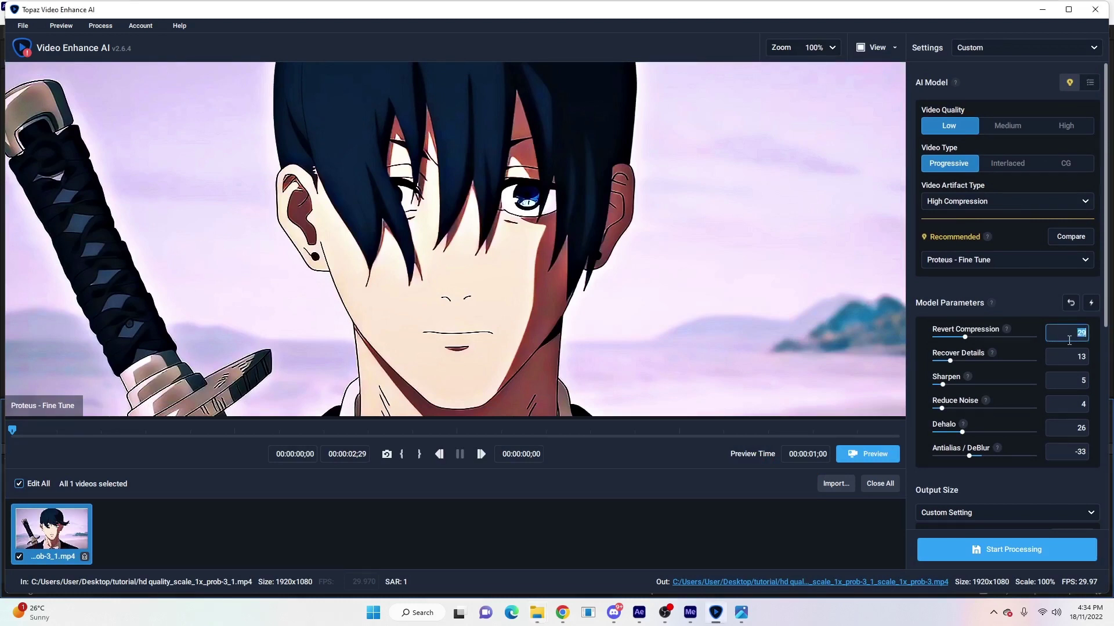
text(70)
double_click(1078, 363)
text(70)
key(Return)
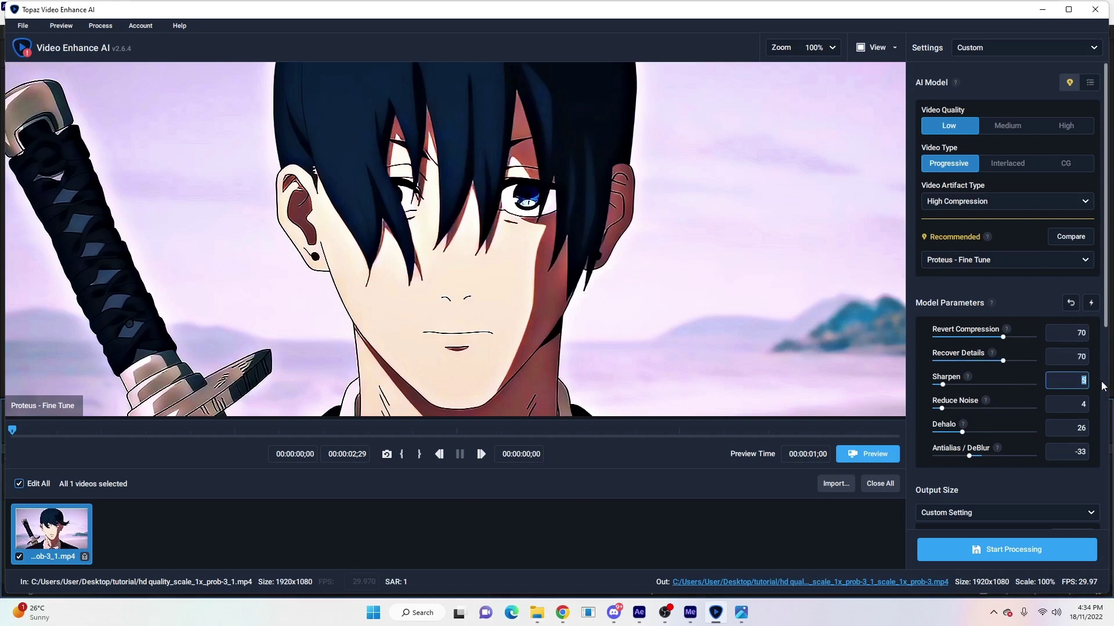
text(0)
key(Return)
Set Reduce Noise to 100, Dehalo to 63 and Antialias/DeBlur to 100.
click(1076, 405)
text(100)
key(Return)
click(1066, 427)
text(63)
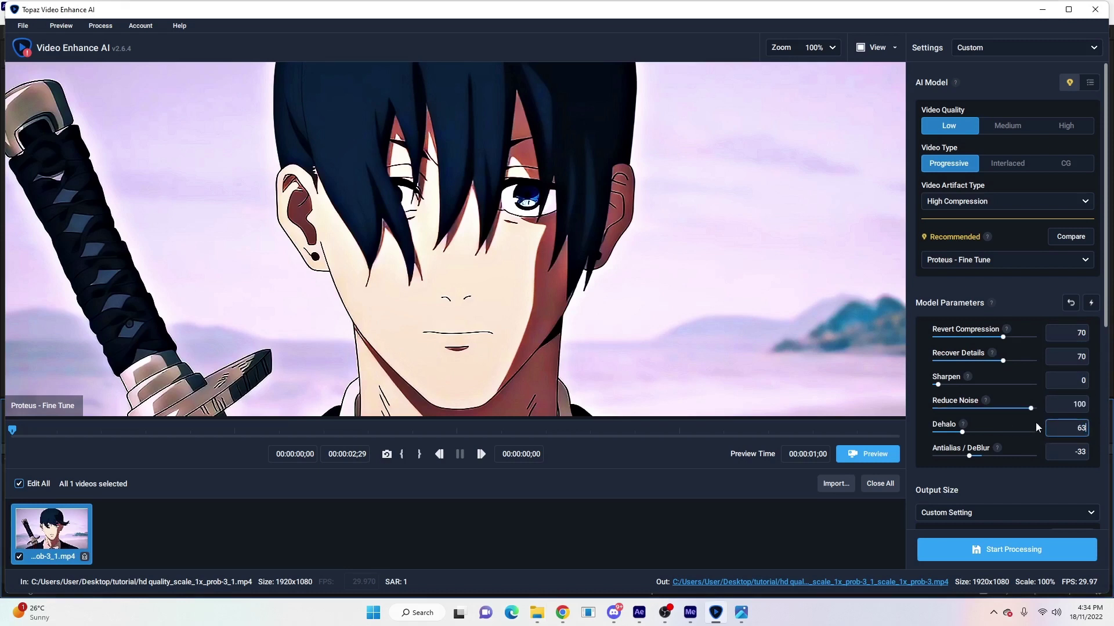
key(Return)
click(1066, 451)
text(100)
key(Return)
Set the output scale to 200% and start processing the upscale.
scroll(1010, 482, down, 1)
scroll(1016, 478, down, 1)
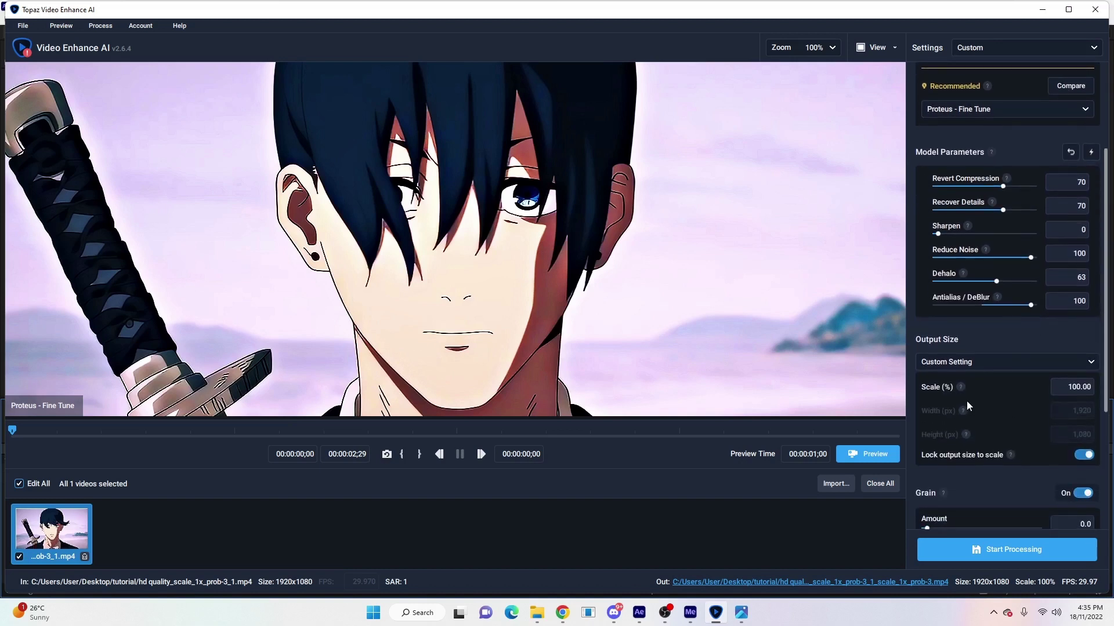
click(1061, 389)
text(200)
key(Return)
scroll(970, 419, down, 3)
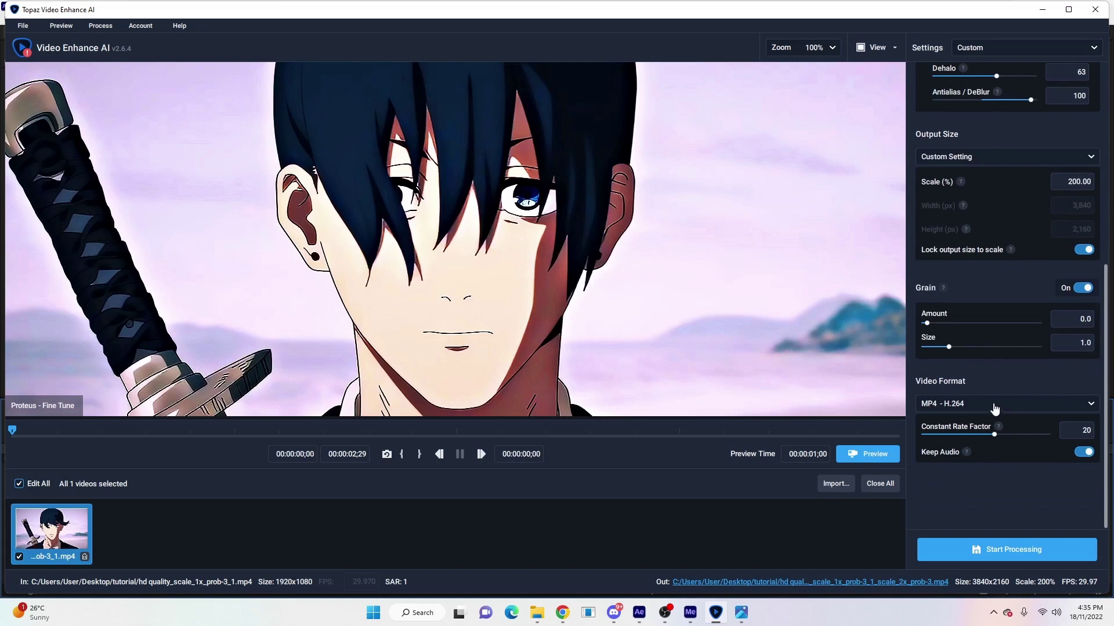
click(994, 551)
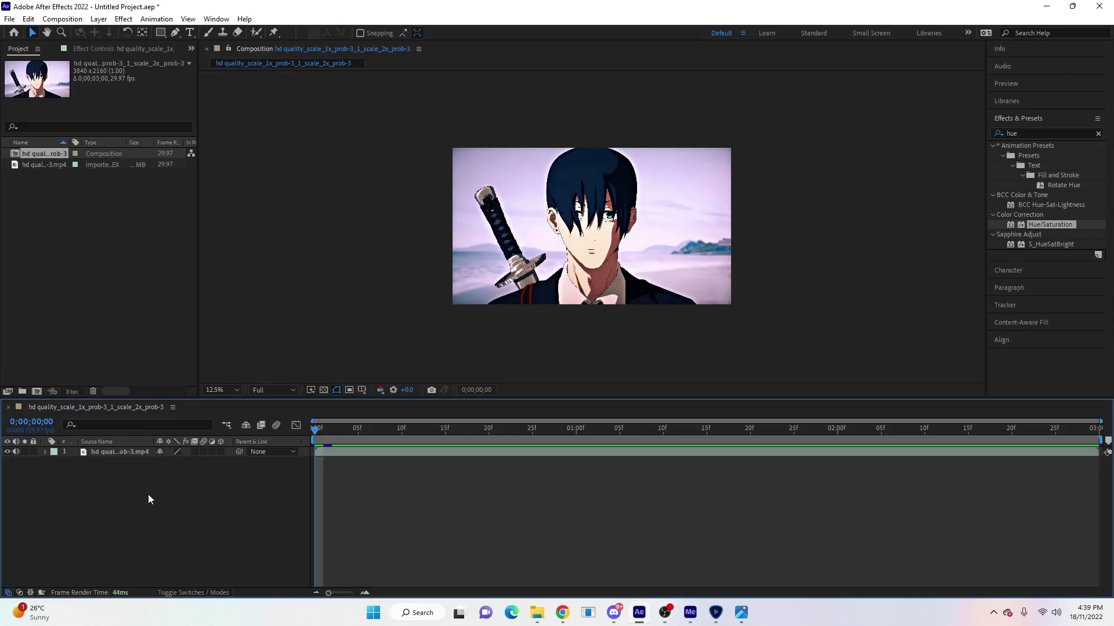
key(period)
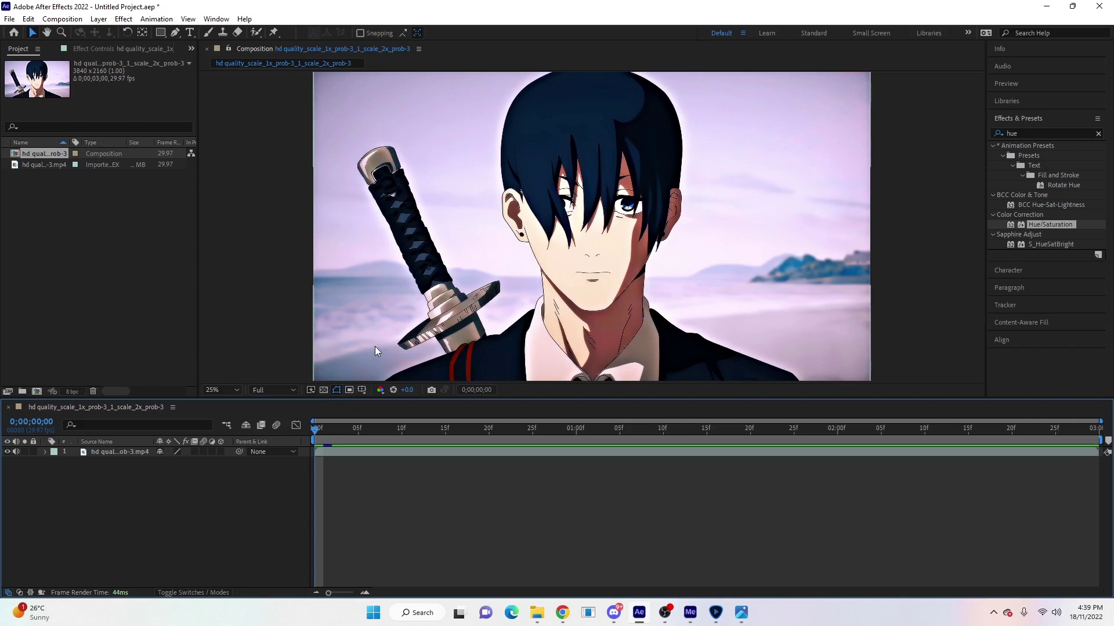
key(comma)
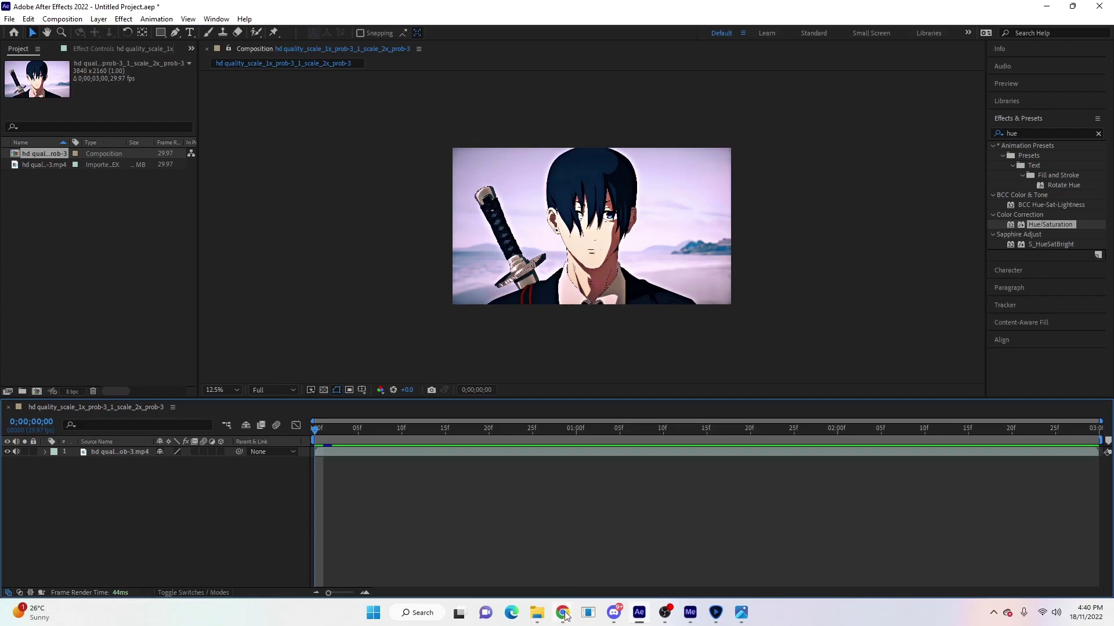
In the Creator Studio tab, create an Instagram Feed post and cancel the Discard post? prompt.
mouse_move(562, 613)
click(604, 563)
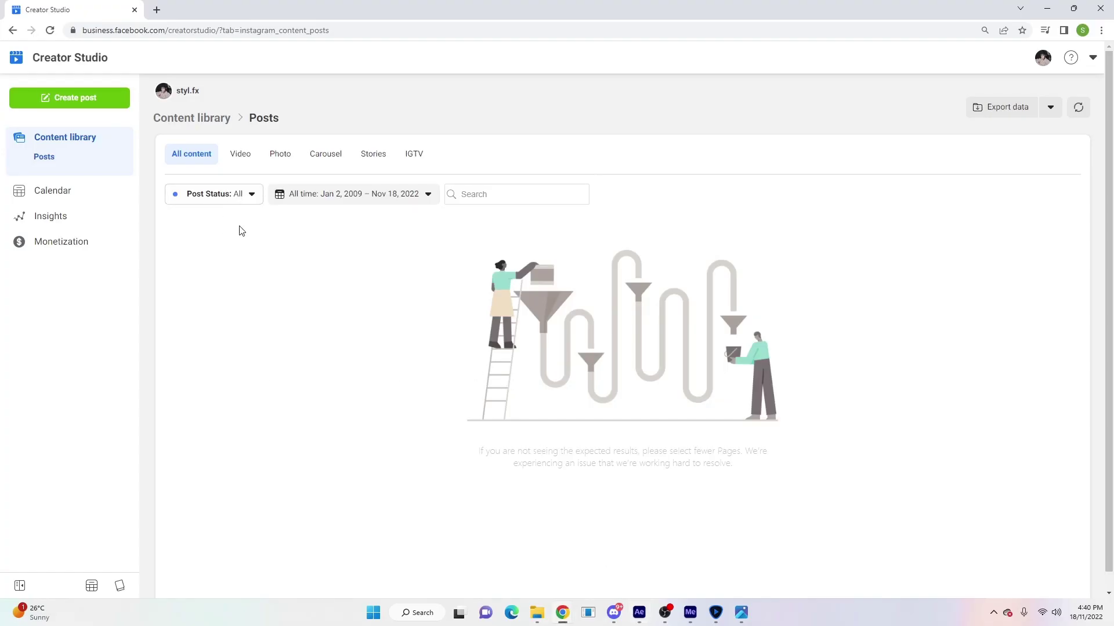
click(93, 102)
click(104, 123)
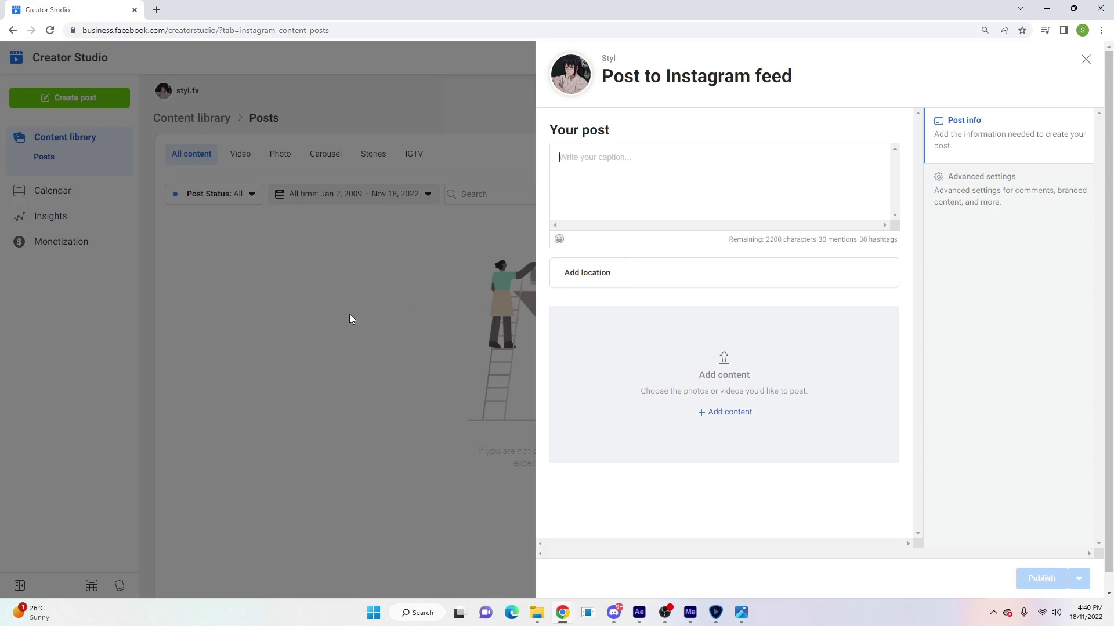
click(374, 291)
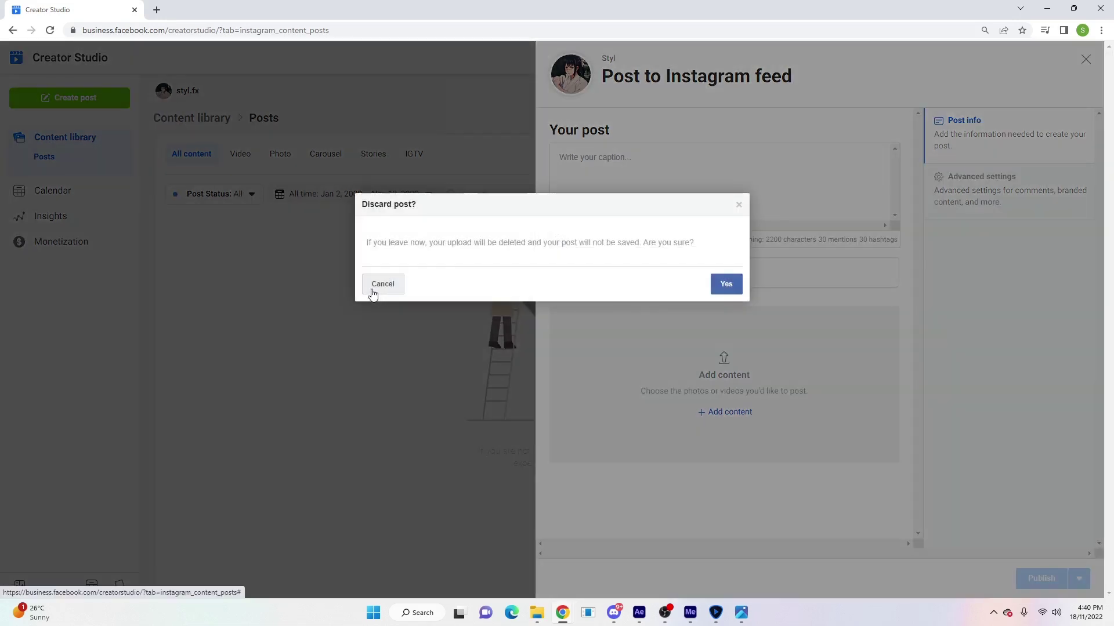
click(382, 285)
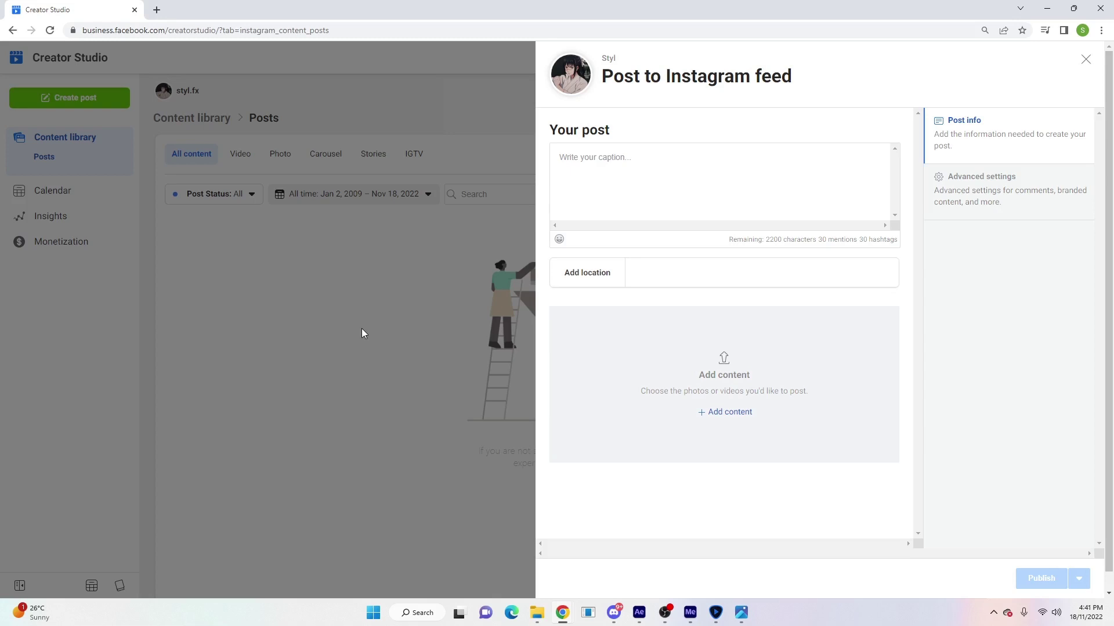
Bring After Effects back to the front, showing the 3840×2160 upscaled clip.
click(639, 612)
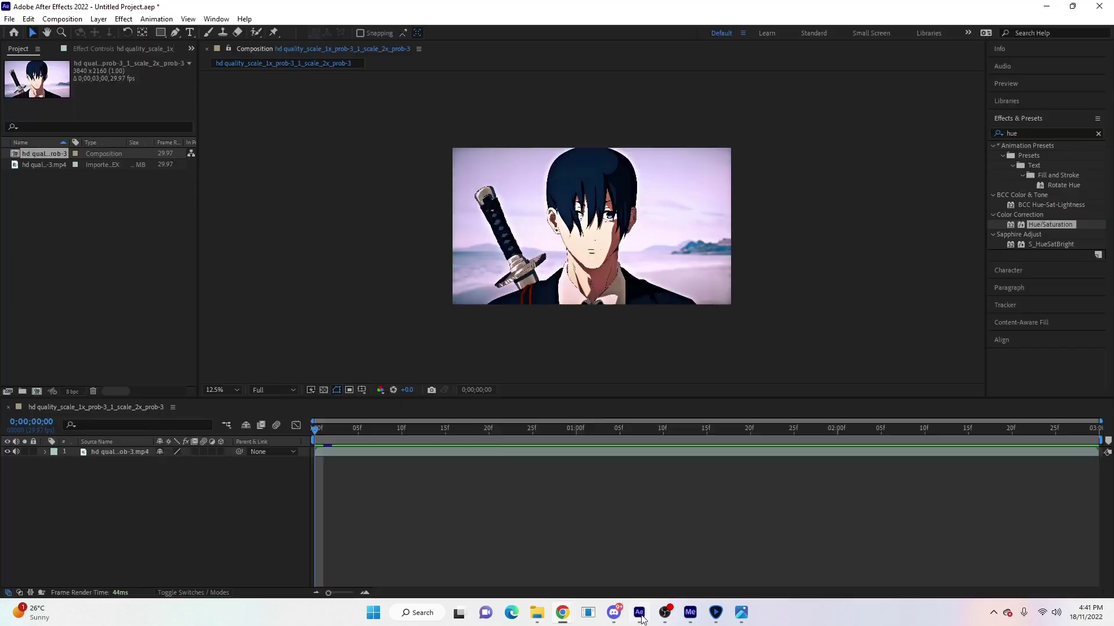